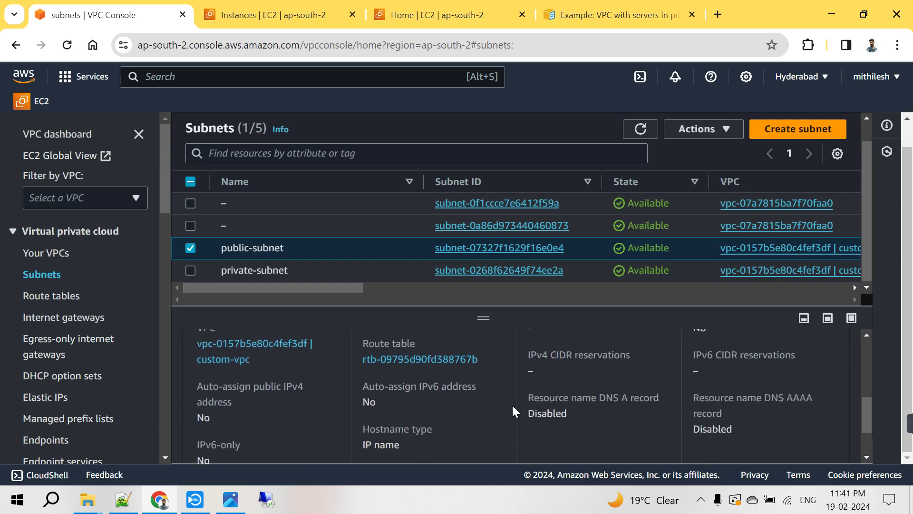
- Review the details of private-subnet, including its IPv4 CIDR, availability zone, route table and public IP assignment settings
scroll(512, 403, up, 5)
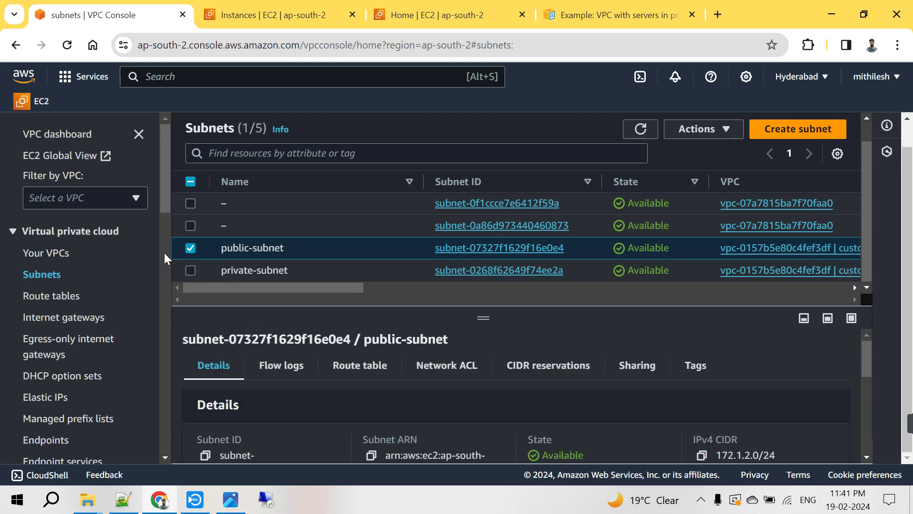
click(190, 248)
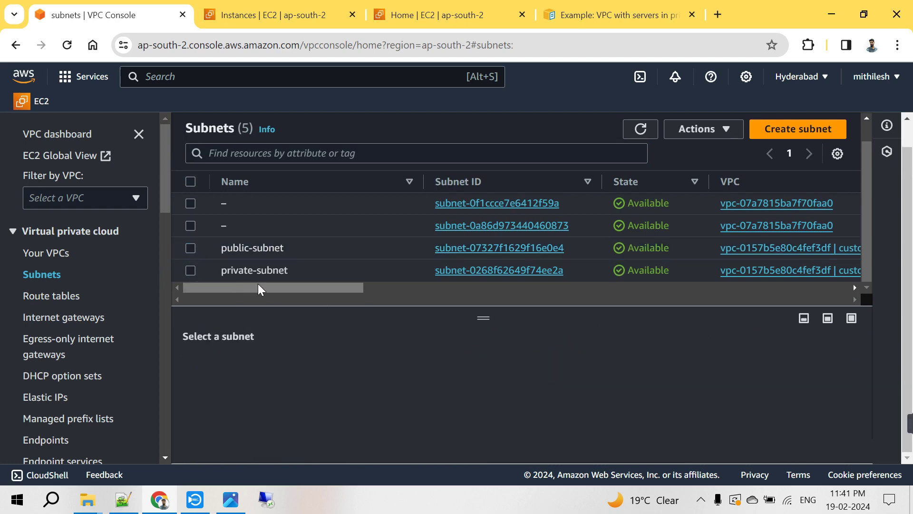
click(190, 270)
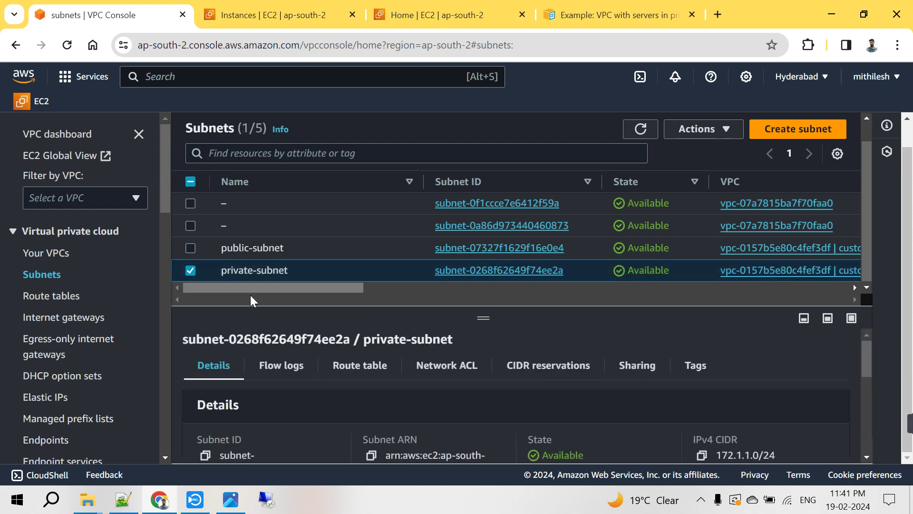
scroll(430, 418, down, 3)
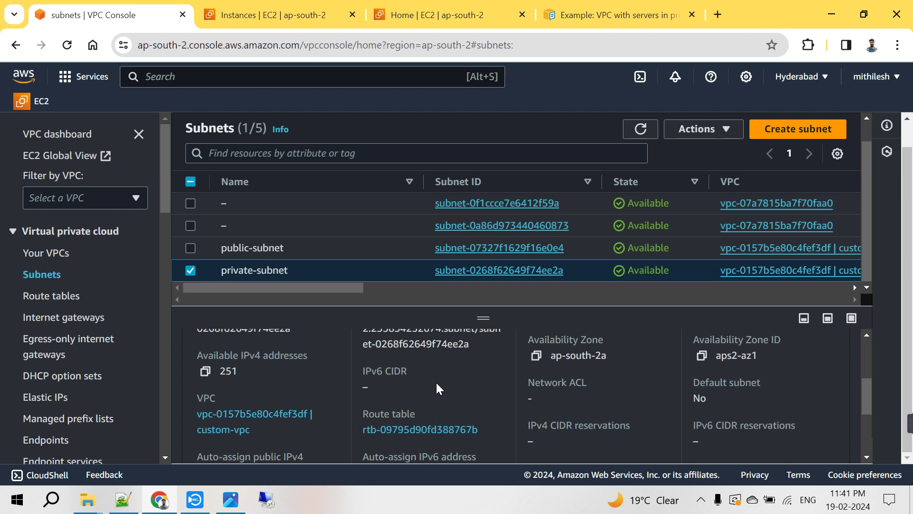
scroll(441, 387, up, 2)
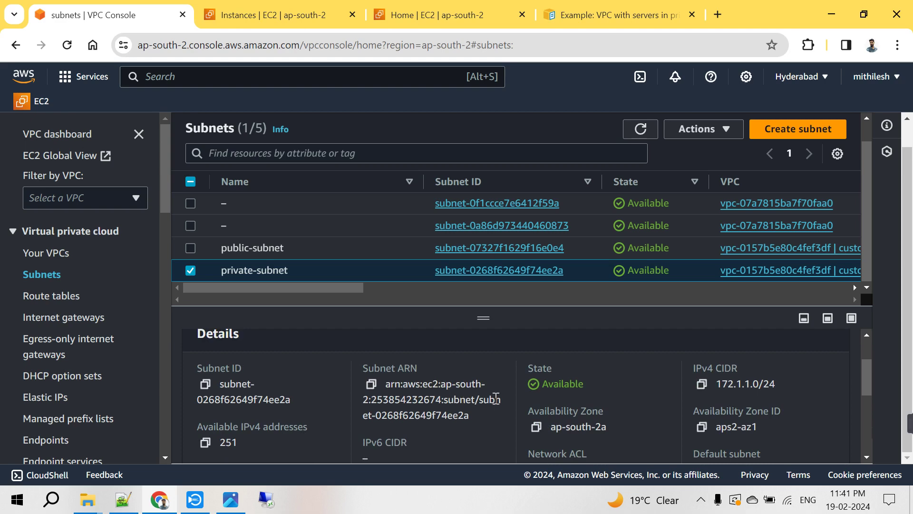
scroll(497, 399, down, 2)
scroll(483, 404, down, 3)
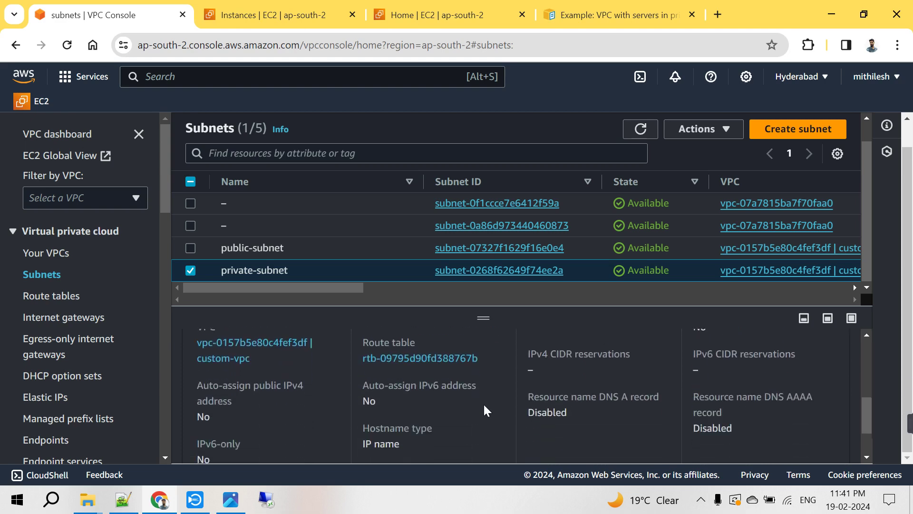
scroll(483, 403, down, 3)
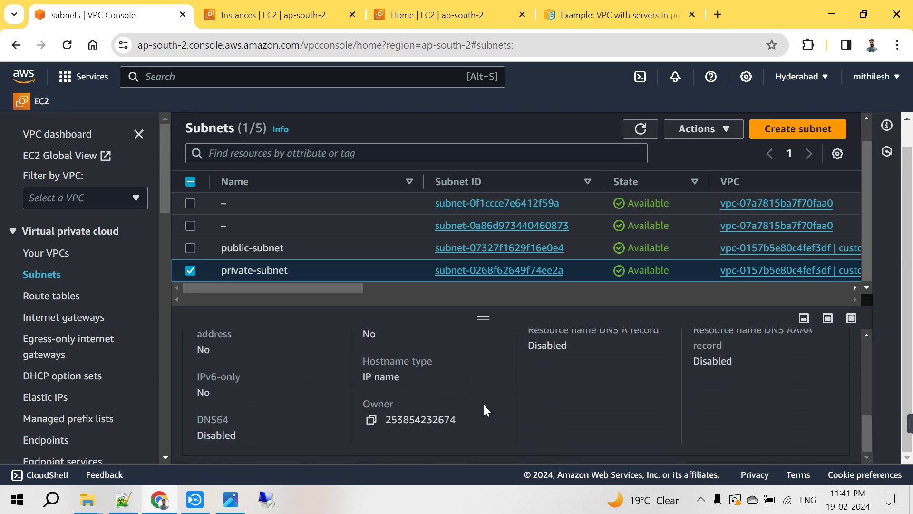
scroll(483, 403, up, 5)
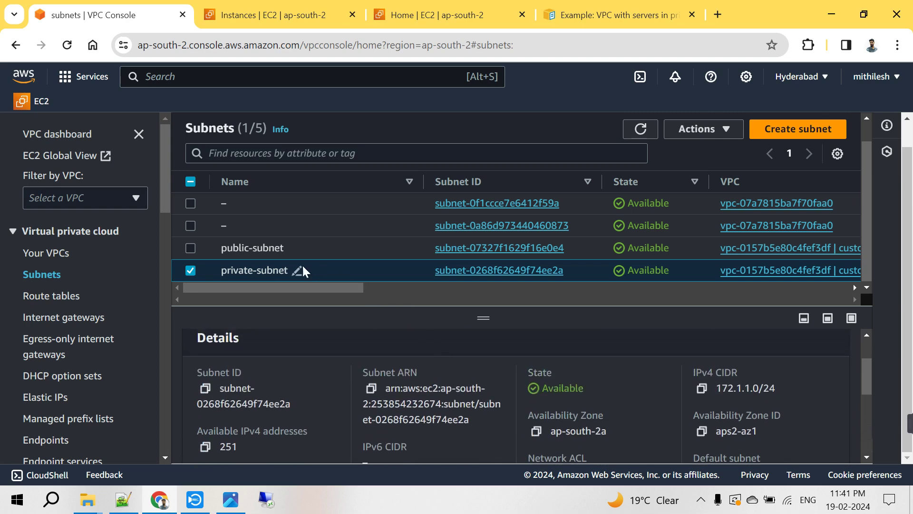
- Review the details of public-subnet, including its IPv4 CIDR, availability zone, VPC and route table
click(191, 270)
click(190, 248)
scroll(496, 391, down, 3)
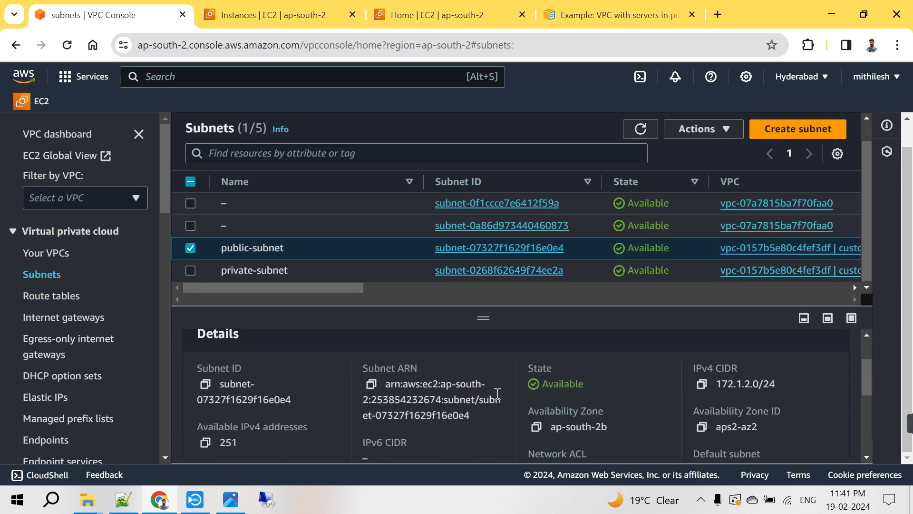
scroll(497, 393, down, 3)
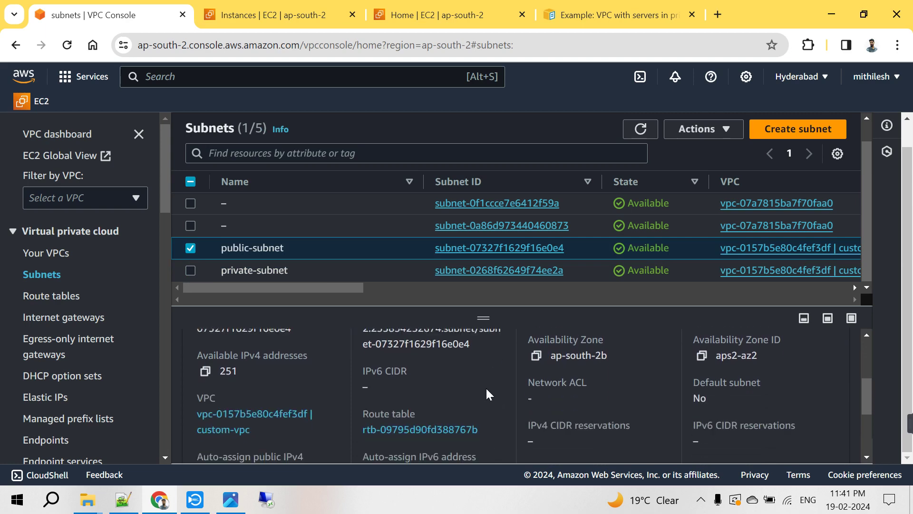
- Create an internet gateway named public-ig, copying the name from the notes in Notepad++
click(60, 317)
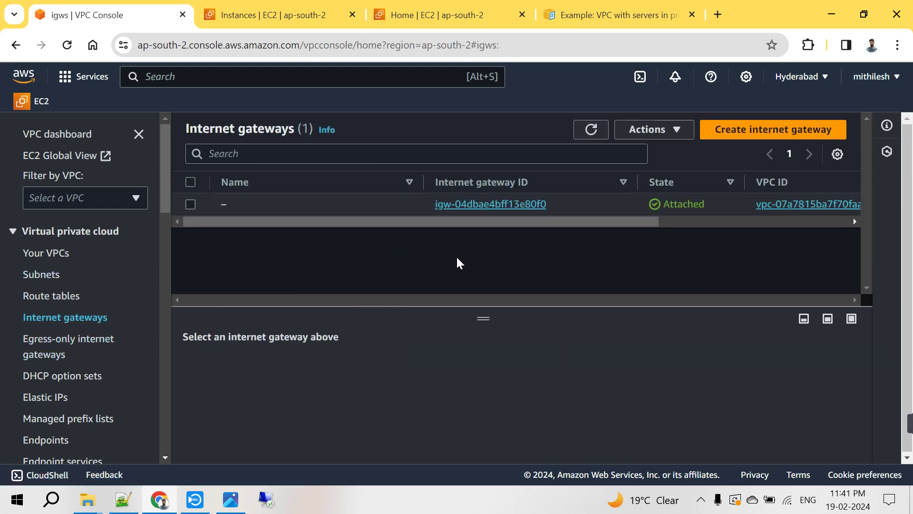
click(766, 133)
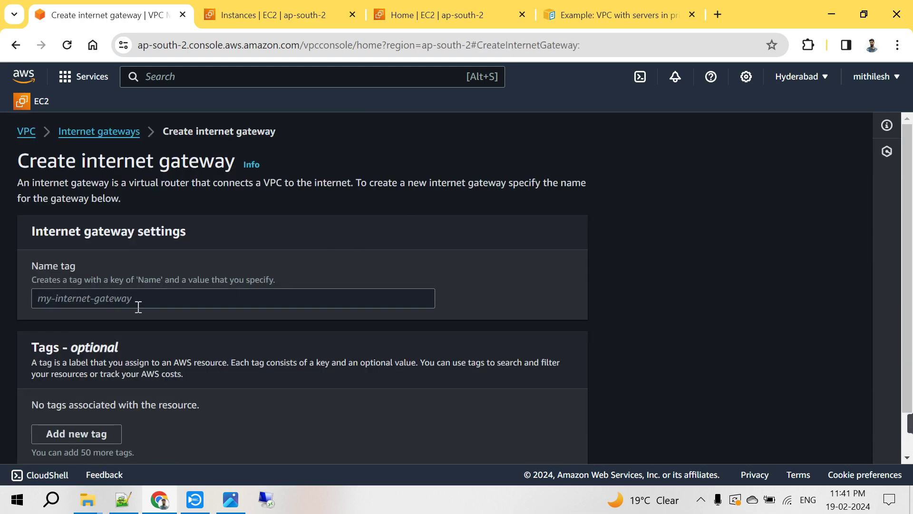
key(alt+Tab)
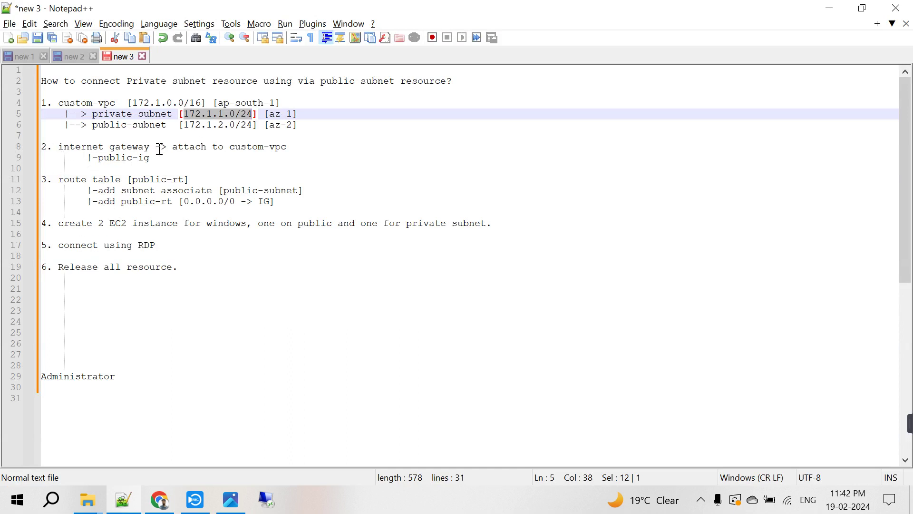
drag(98, 160, 164, 160)
key(ctrl+c)
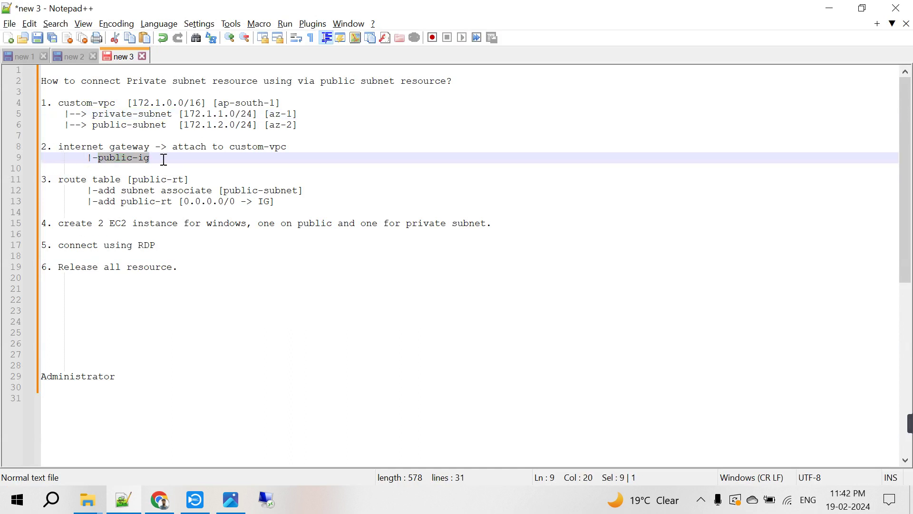
key(alt+Tab)
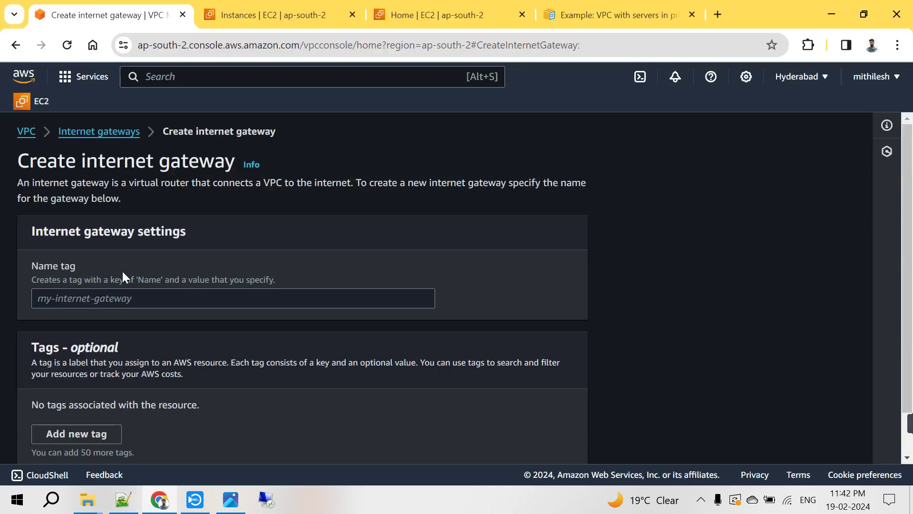
click(87, 299)
key(ctrl+v)
scroll(243, 316, down, 2)
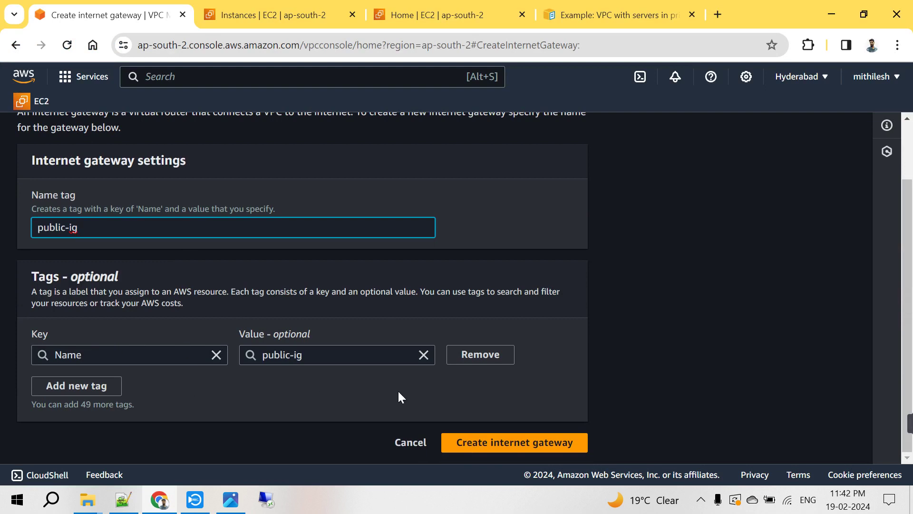
click(497, 444)
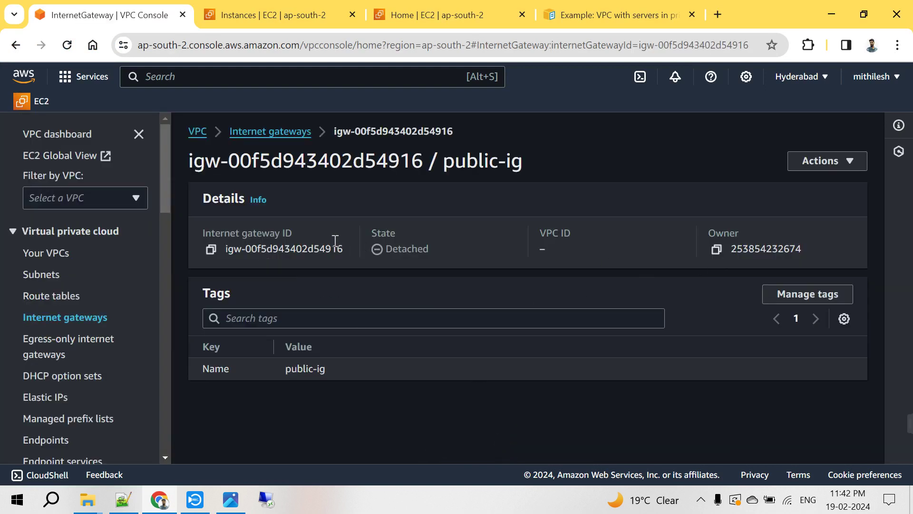
- Check the attachment state of public-ig in the internet gateway list and look over the custom VPC's subnets
click(267, 133)
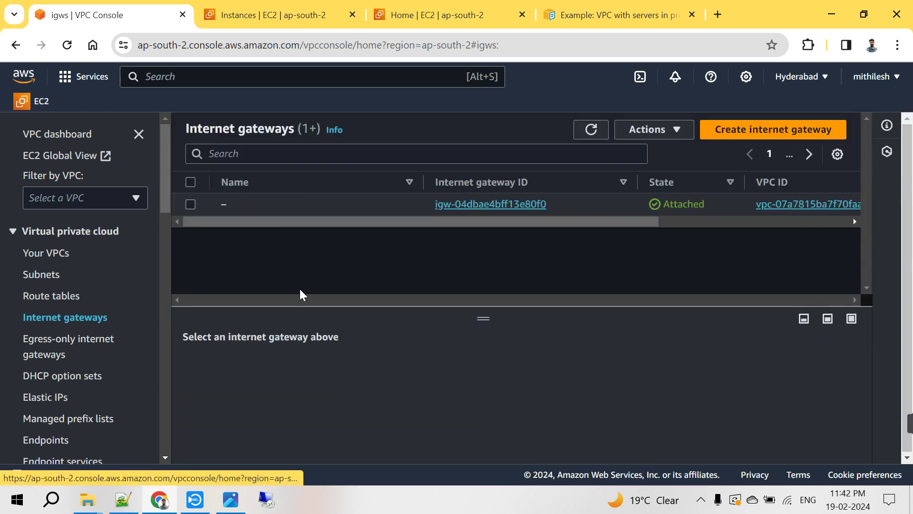
double_click(684, 202)
double_click(681, 226)
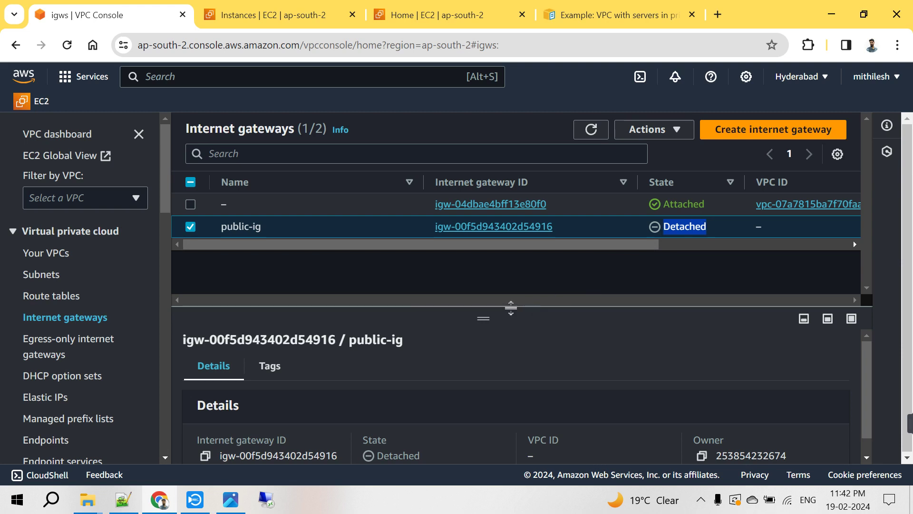
click(46, 275)
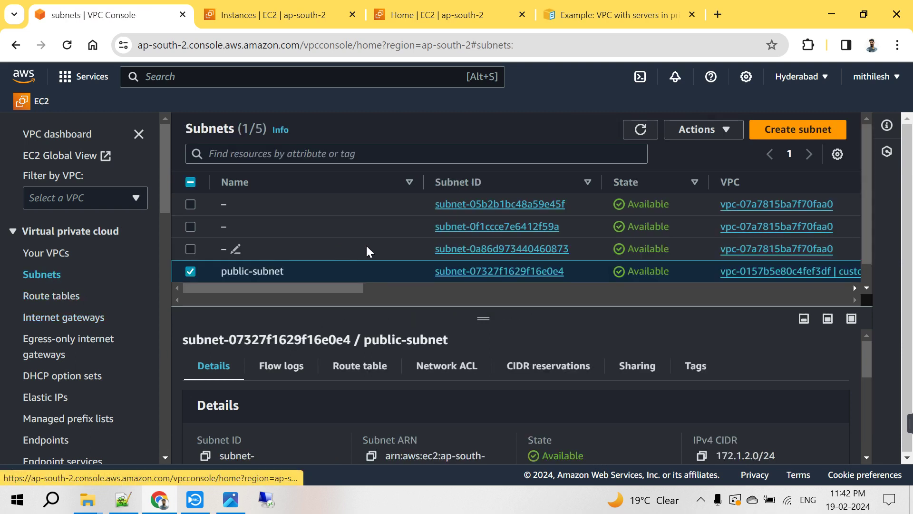
scroll(295, 260, down, 1)
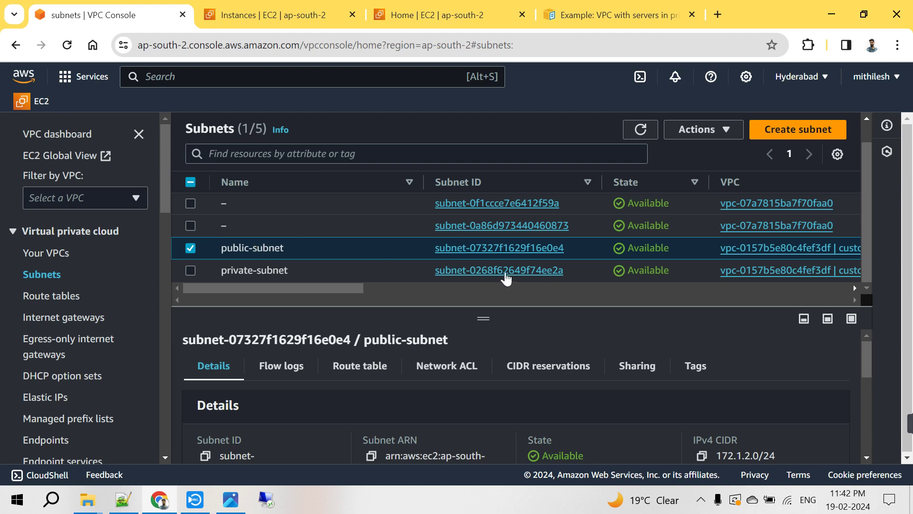
- Attach the public-ig internet gateway to custom-vpc
click(70, 318)
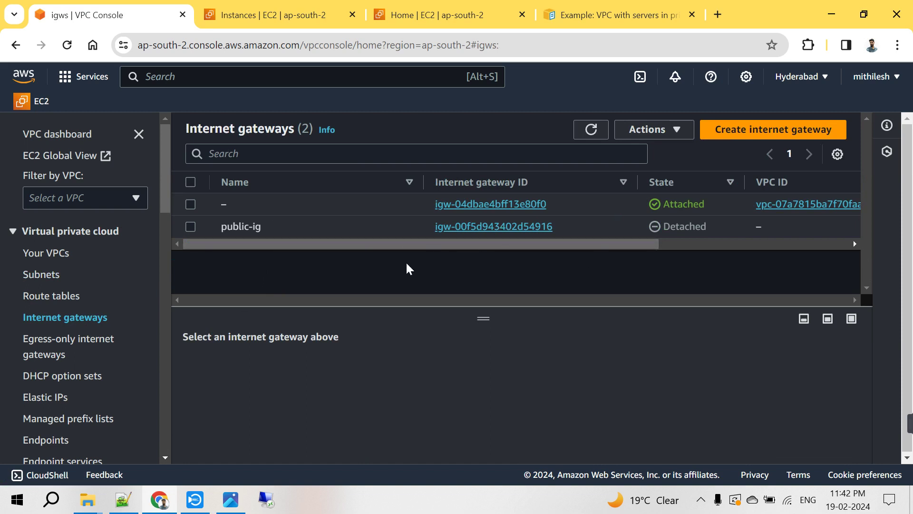
click(191, 227)
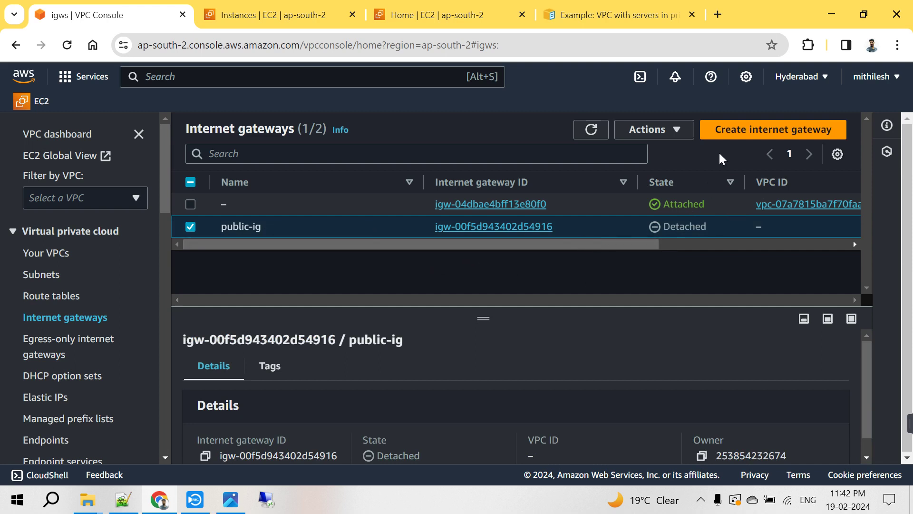
click(662, 130)
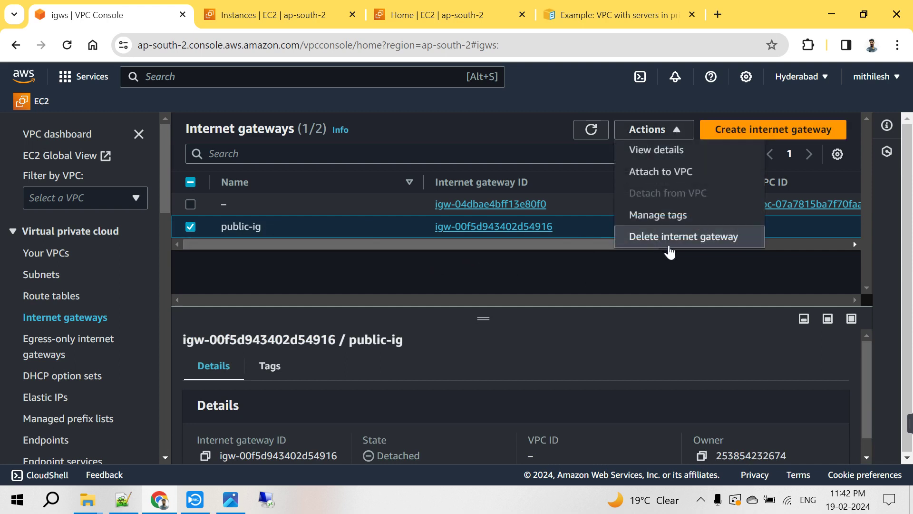
click(660, 172)
click(227, 275)
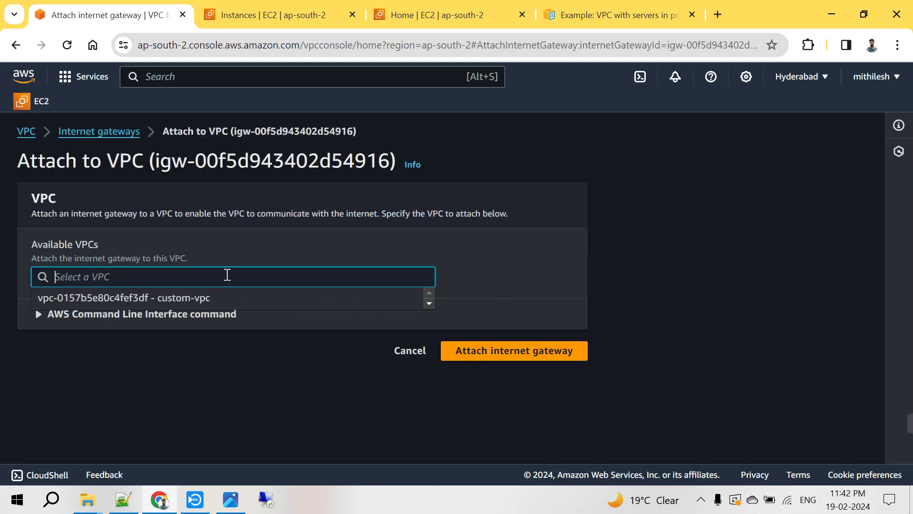
click(267, 302)
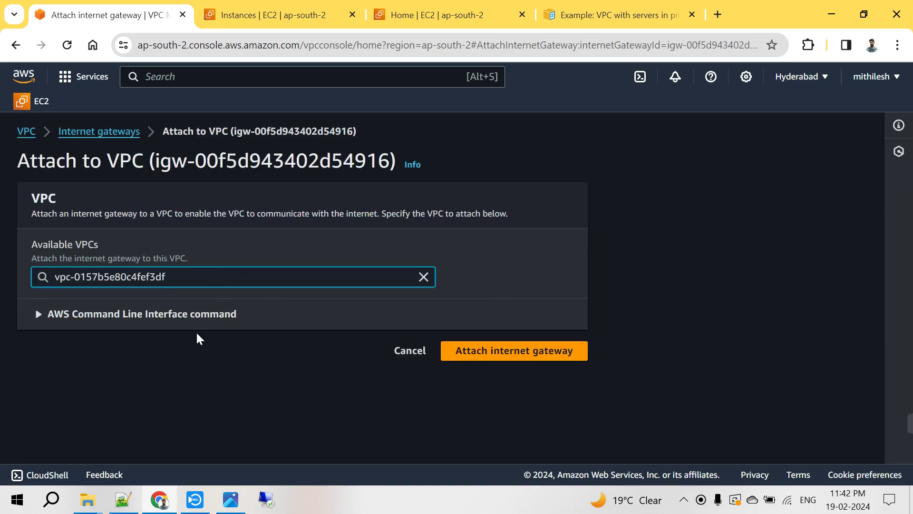
click(490, 350)
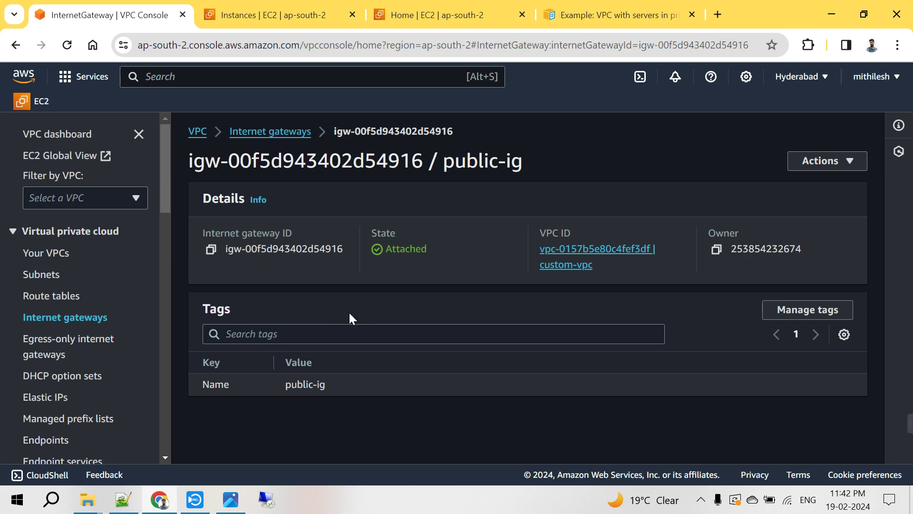
- Check the state and attached VPC of public-ig in the internet gateway list
click(242, 133)
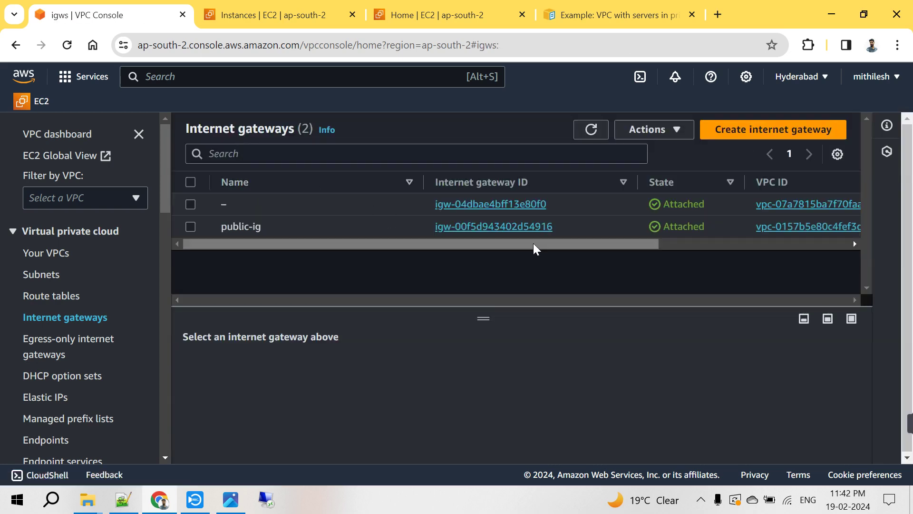
drag(530, 243, 538, 245)
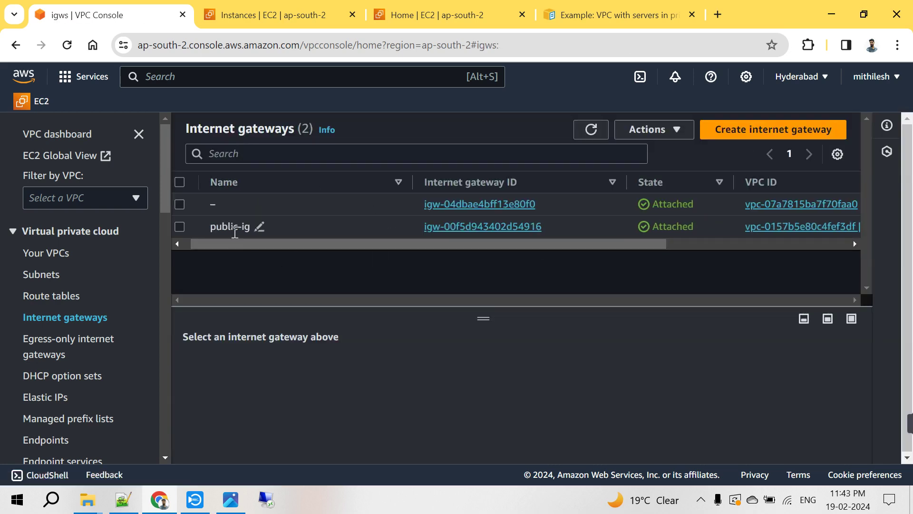
drag(275, 243, 476, 250)
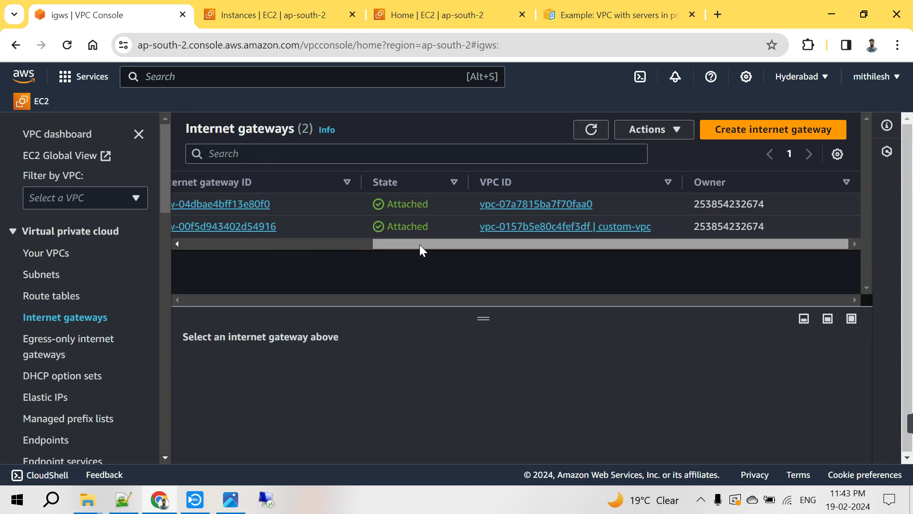
drag(419, 245, 257, 264)
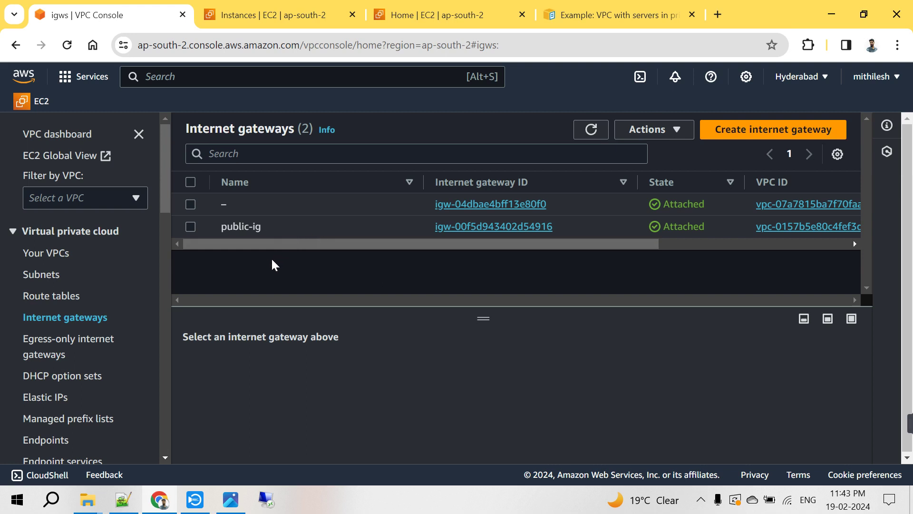
- Examine which VPC each existing route table belongs to, widening the VPC column to read the full name
click(48, 297)
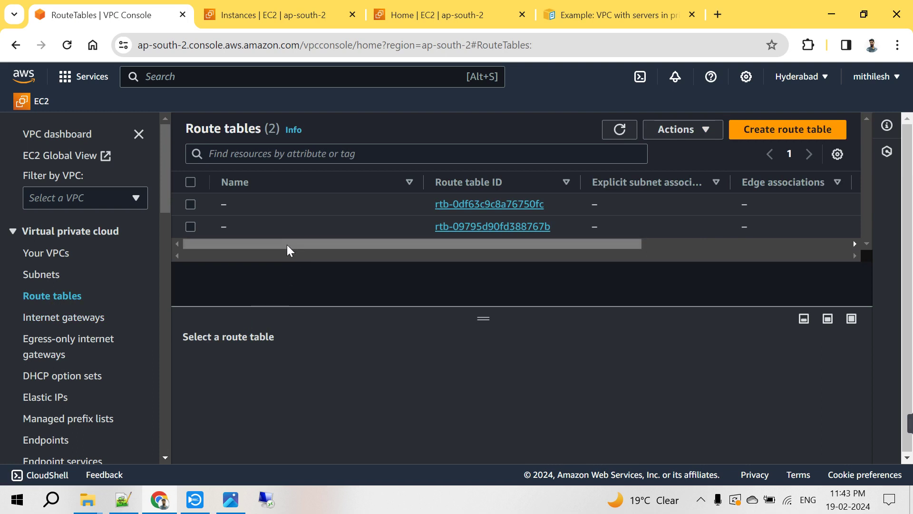
drag(282, 247, 519, 256)
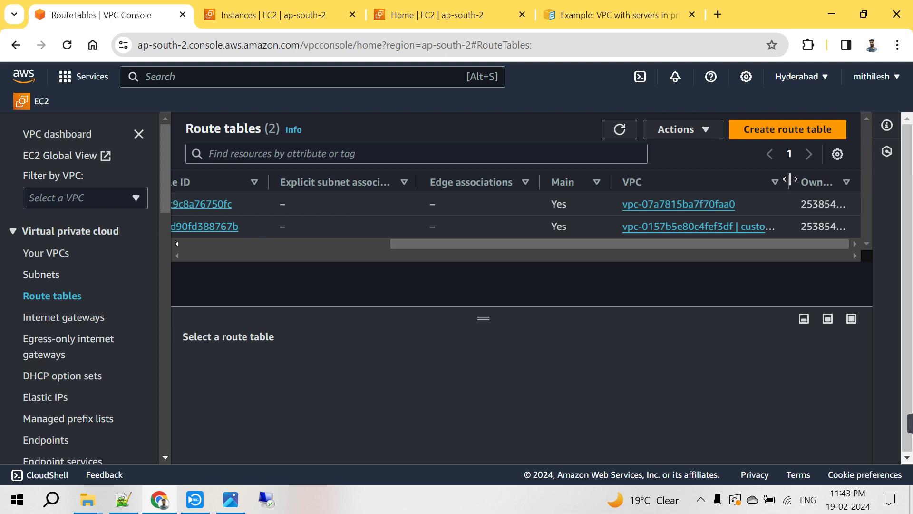
drag(790, 182, 806, 182)
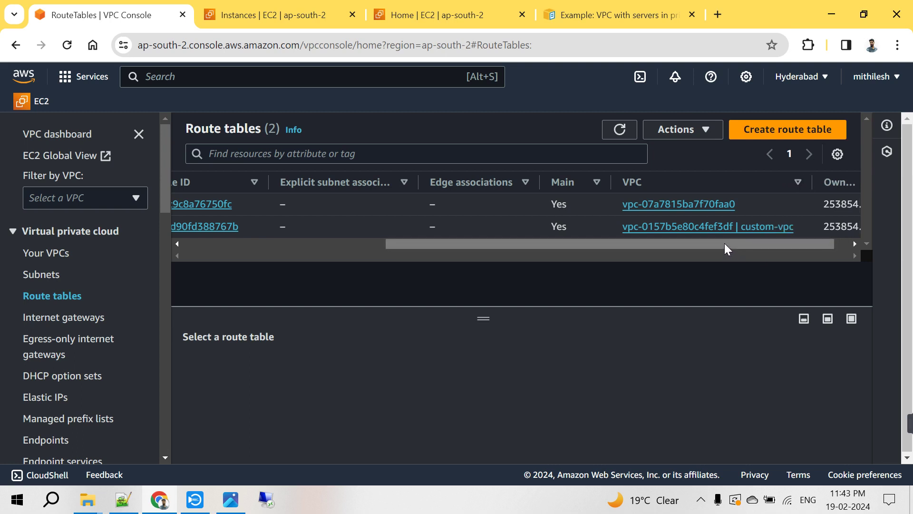
drag(724, 243, 479, 272)
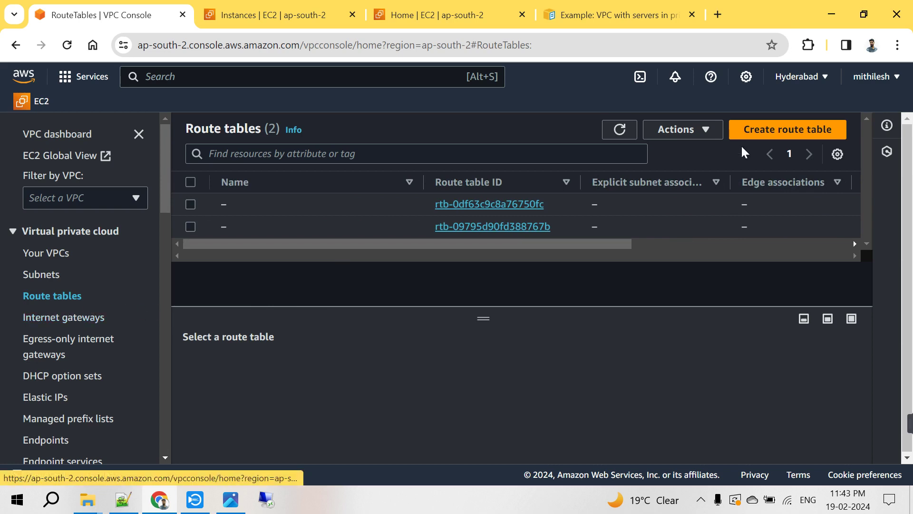
- Start a new route table and name it public-rt, copying the name from the Notepad++ notes
click(751, 131)
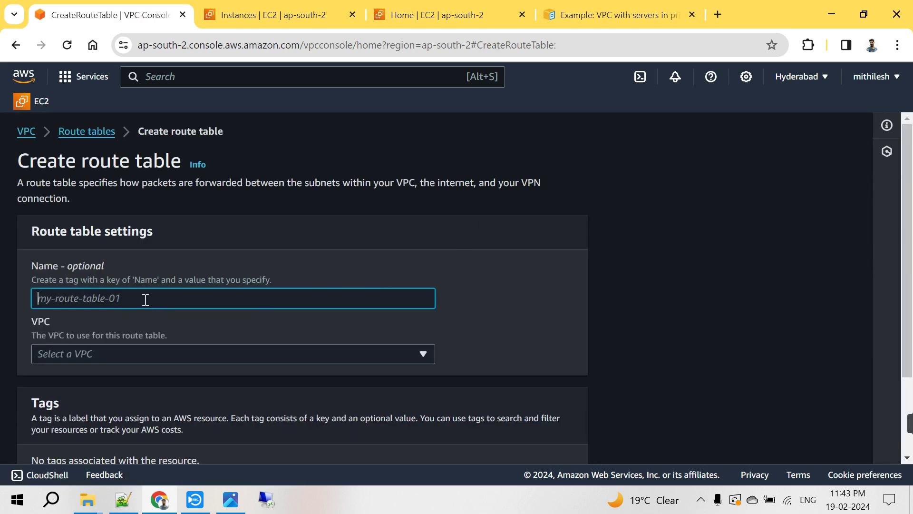
key(alt+Tab)
click(133, 179)
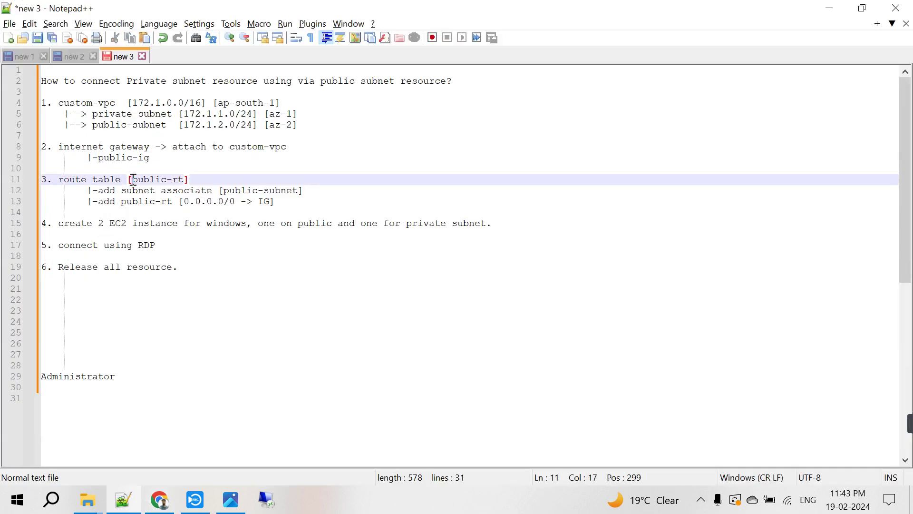
drag(133, 180, 183, 177)
key(ctrl+c)
key(alt+Tab)
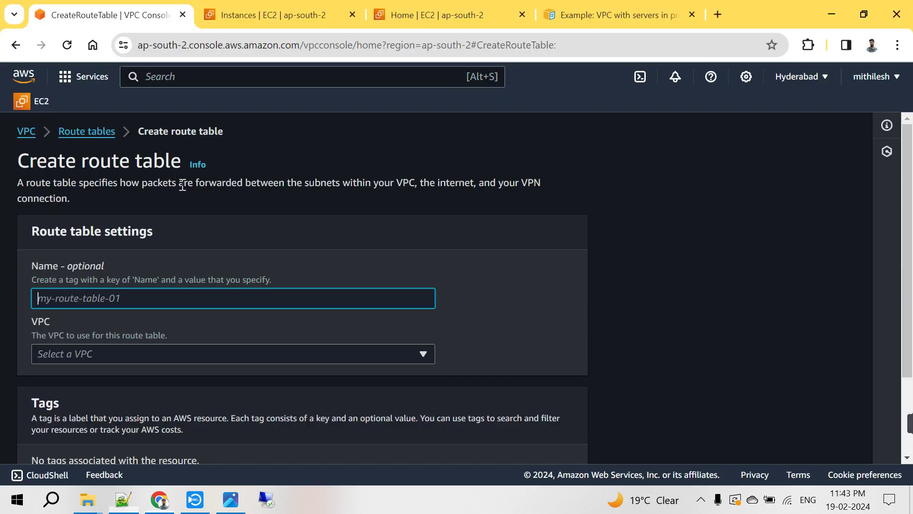
key(ctrl+v)
- Assign custom-vpc as the VPC of the public-rt route table and create it
scroll(214, 287, down, 1)
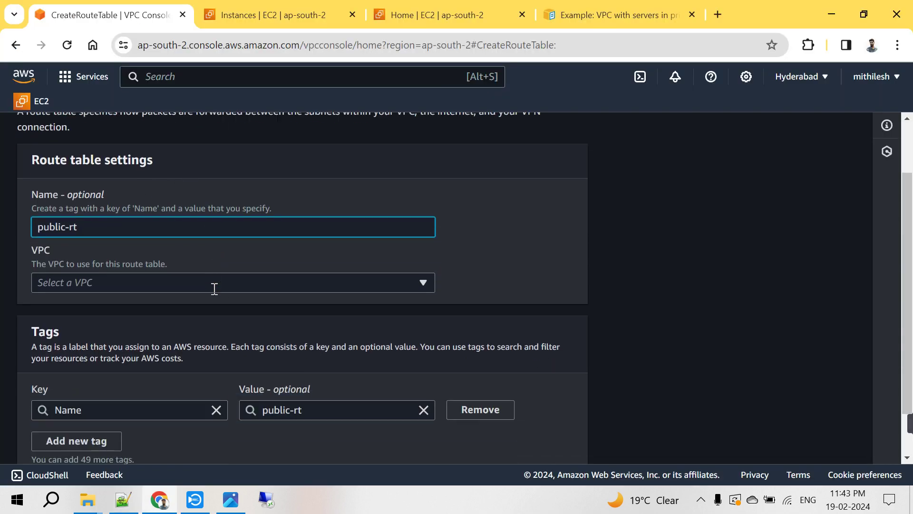
click(221, 284)
click(233, 324)
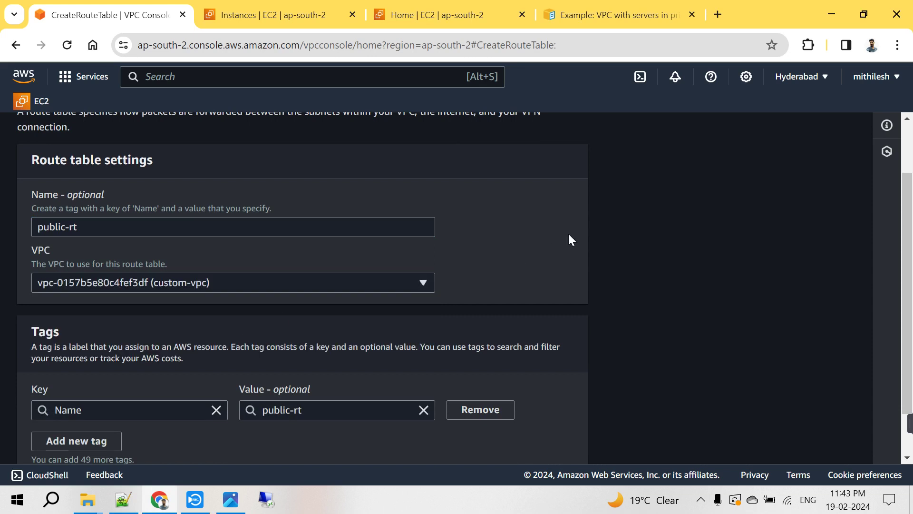
scroll(569, 236, down, 1)
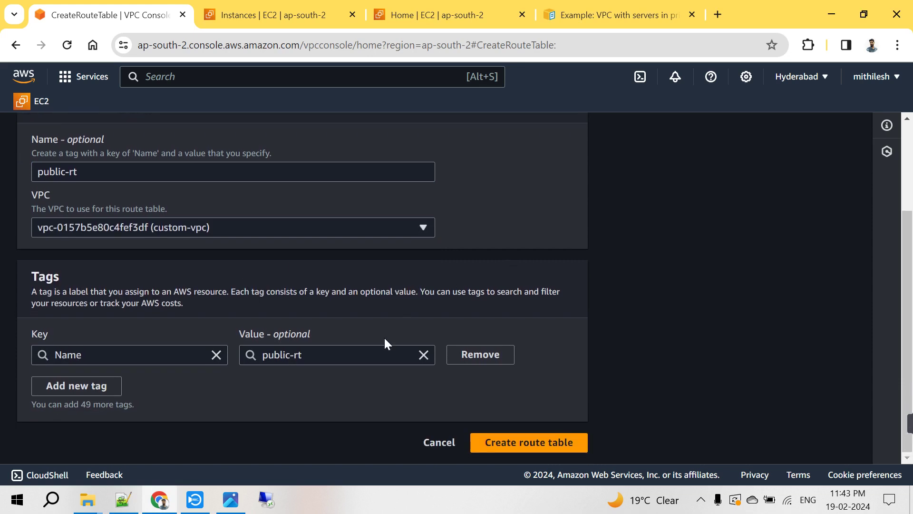
click(546, 450)
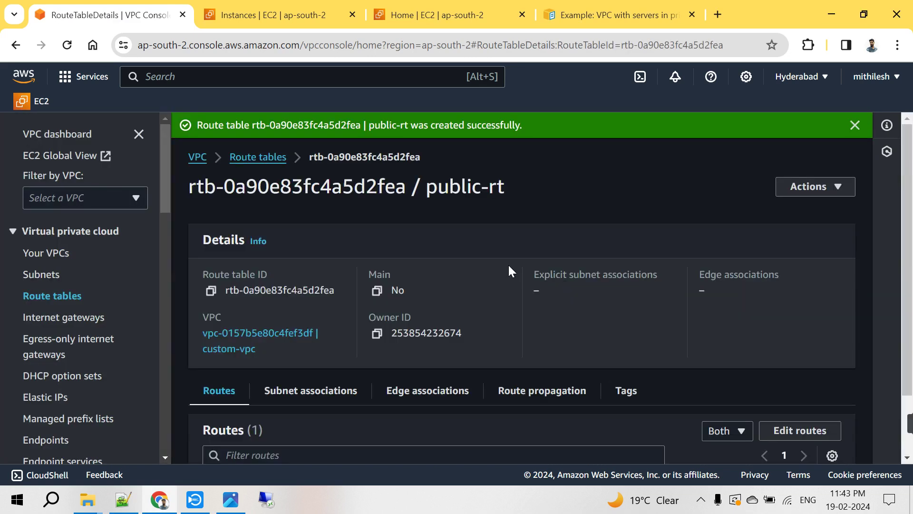
- Check which VPC the public-rt route table belongs to in the route table list
click(257, 160)
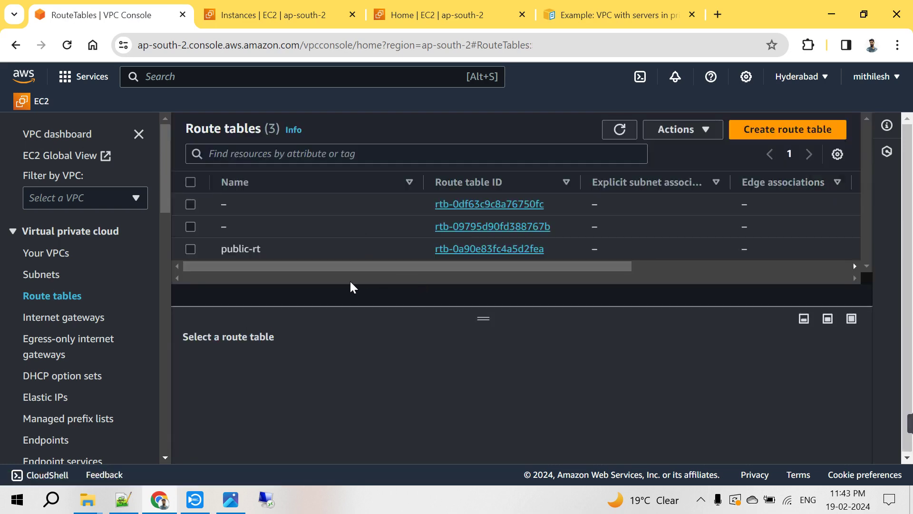
drag(445, 264, 641, 267)
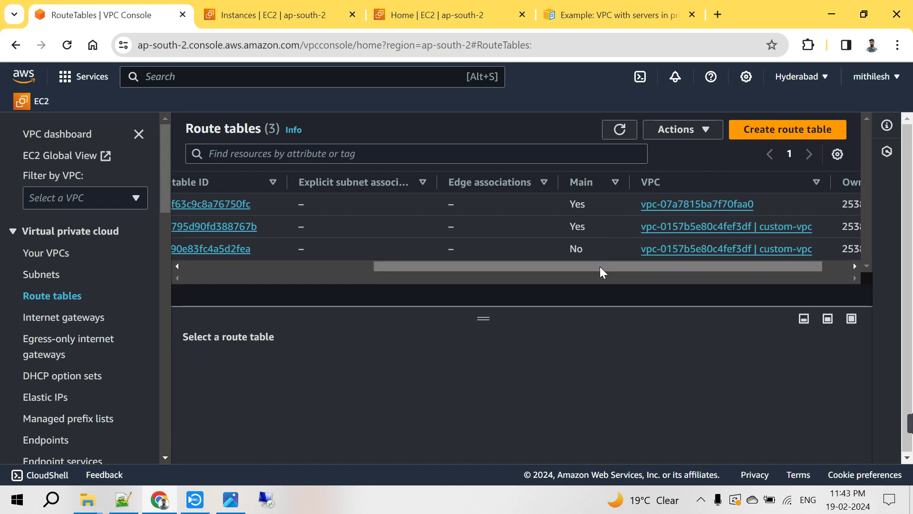
drag(600, 266, 282, 287)
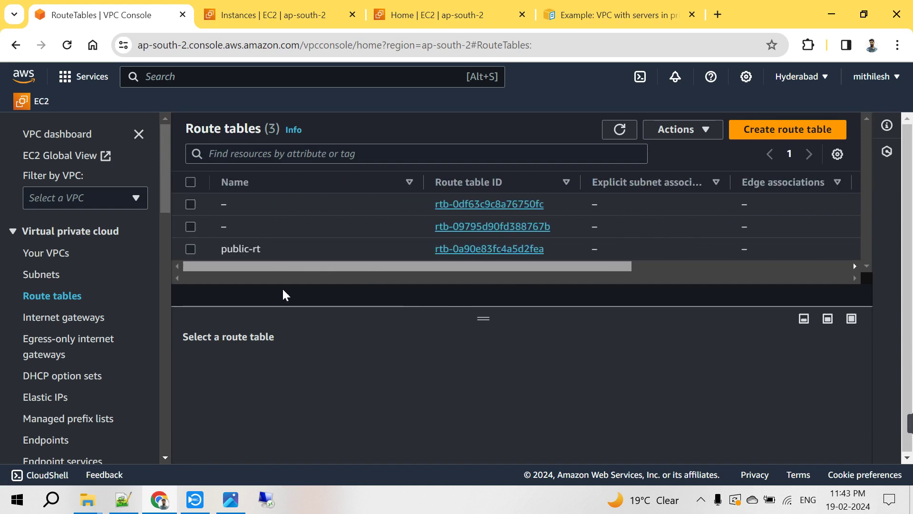
- Review the routes of public-rt and explicitly associate public-subnet with this route table
click(191, 251)
click(273, 373)
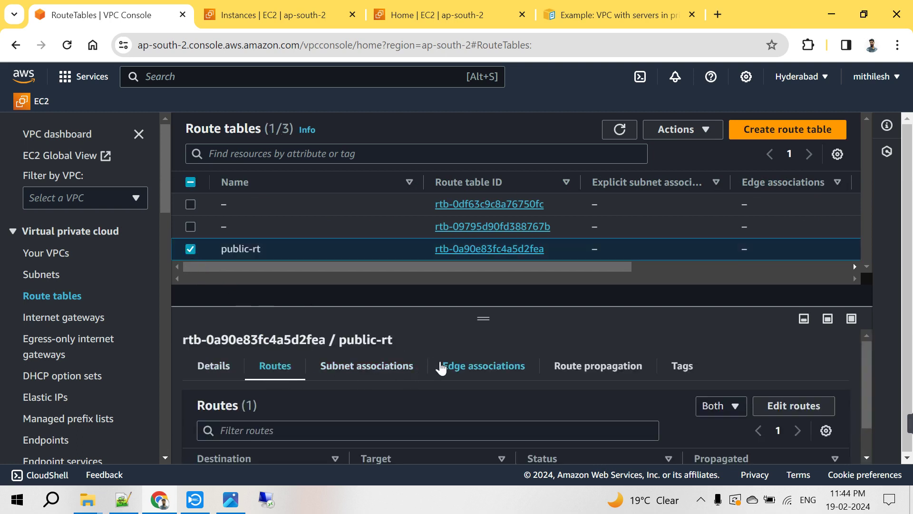
scroll(443, 366, down, 2)
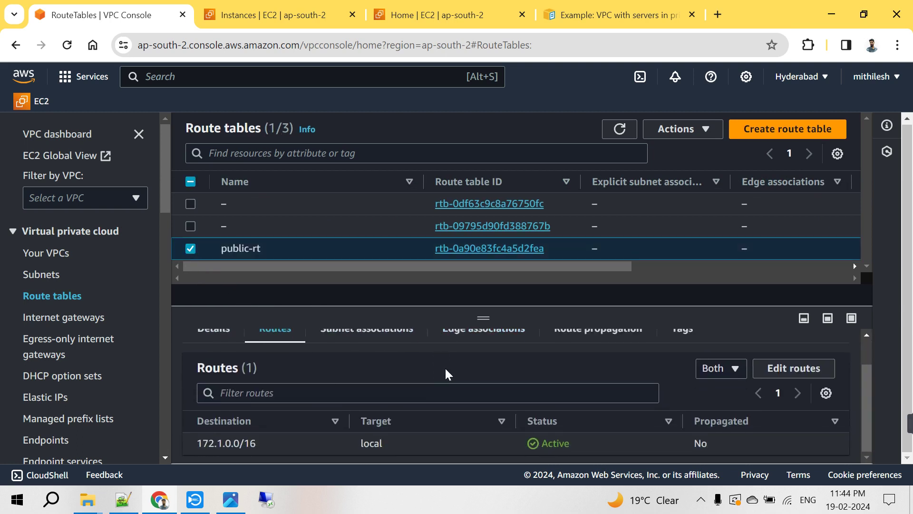
scroll(422, 373, up, 2)
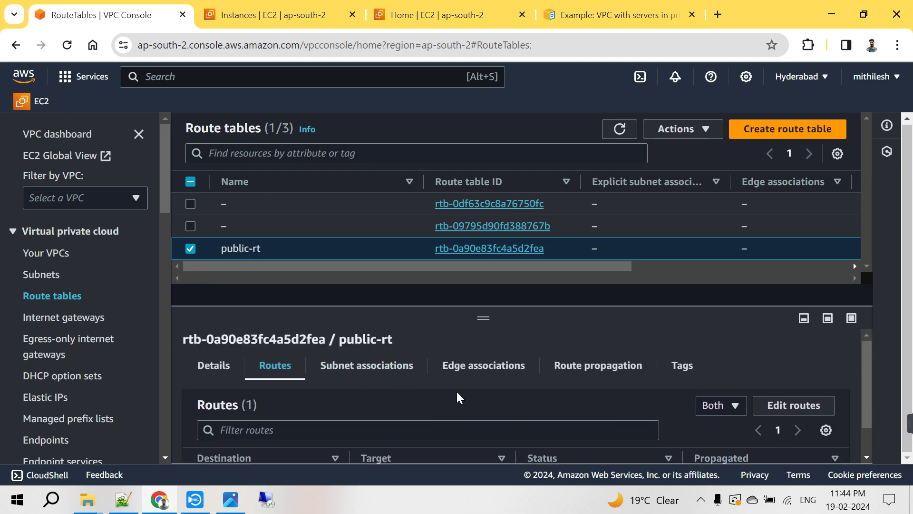
click(369, 378)
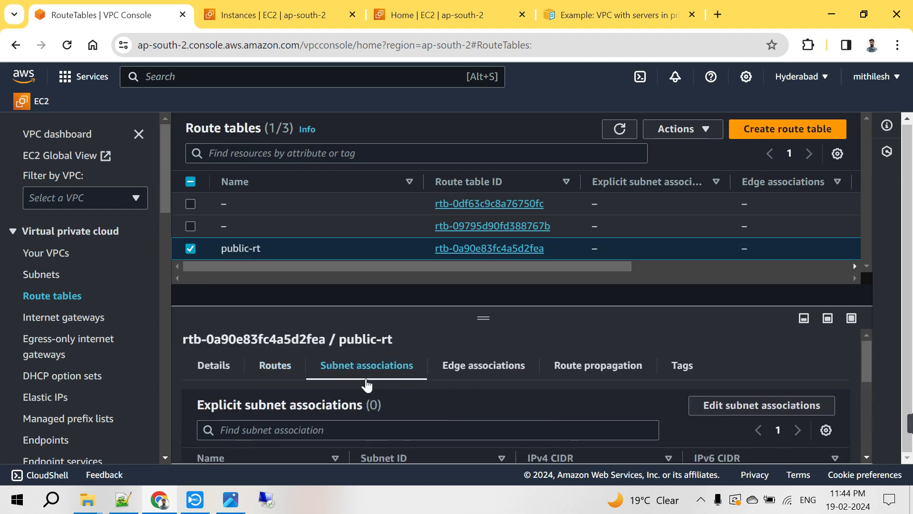
scroll(495, 405, down, 2)
scroll(483, 414, up, 2)
click(727, 403)
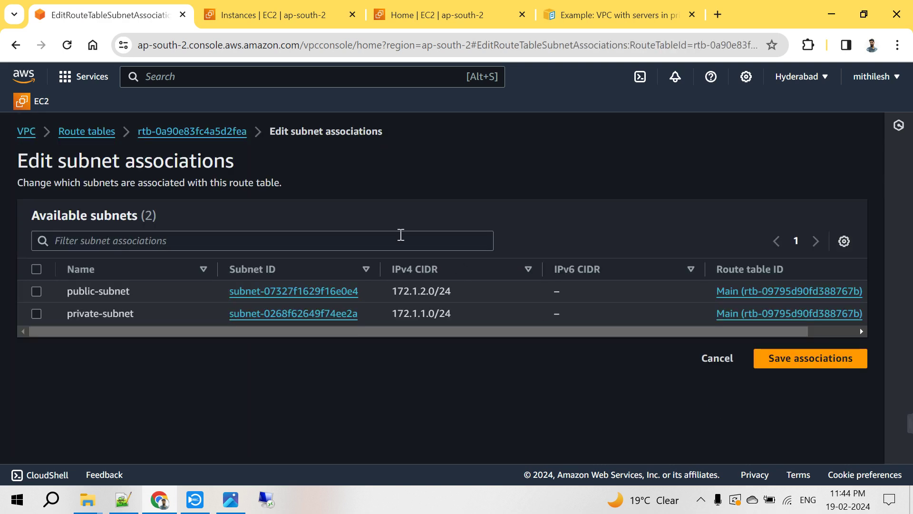
click(37, 293)
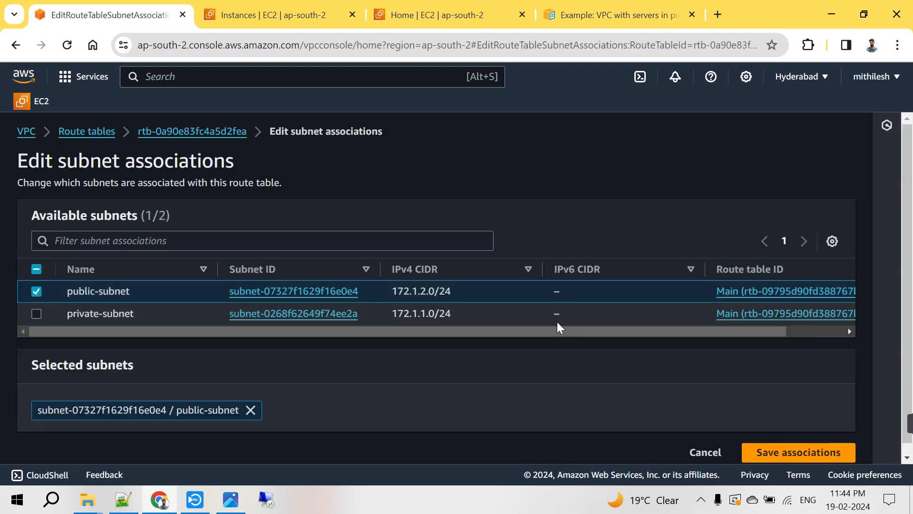
click(779, 453)
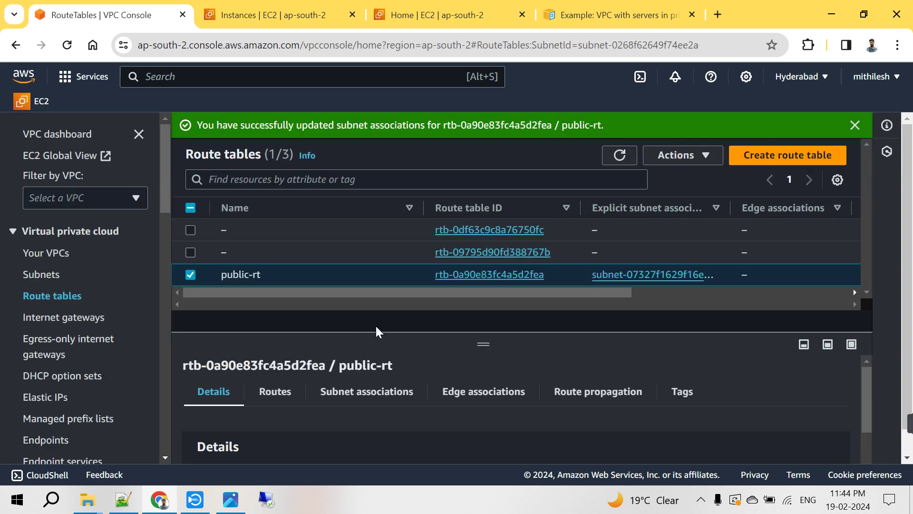
- Examine the details, subnet associations and edge associations of public-rt
scroll(454, 381, down, 3)
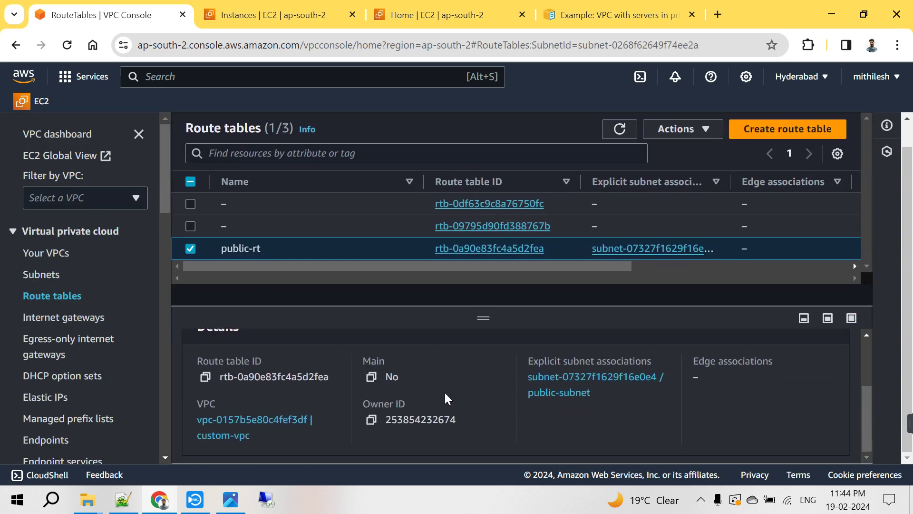
scroll(476, 393, up, 3)
click(356, 367)
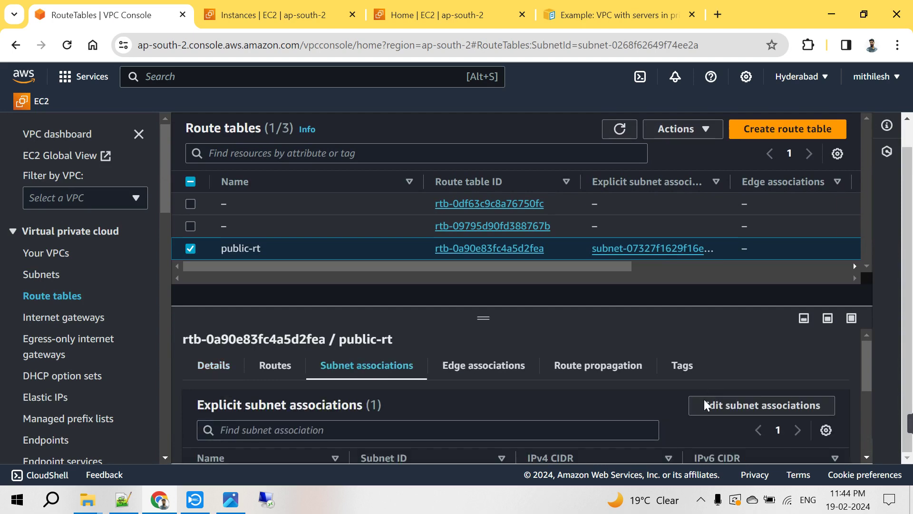
scroll(704, 398, down, 3)
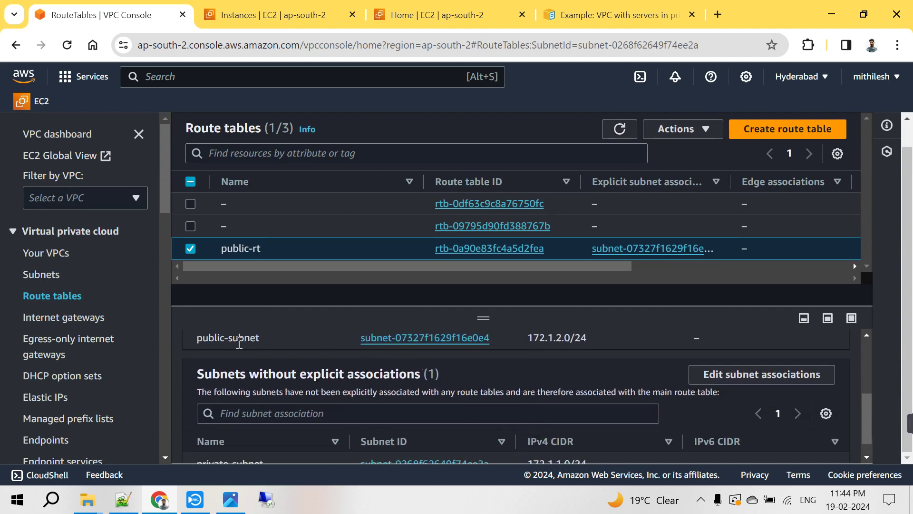
scroll(449, 384, down, 1)
scroll(456, 403, up, 4)
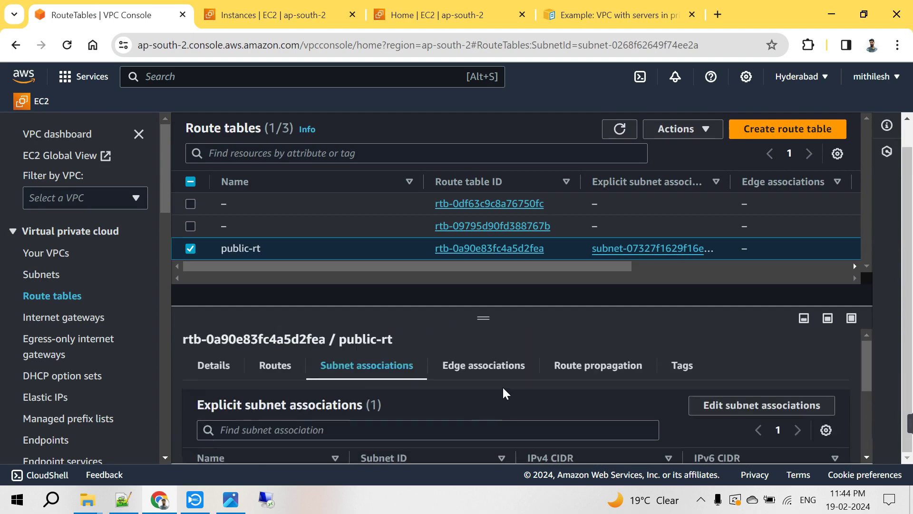
click(480, 367)
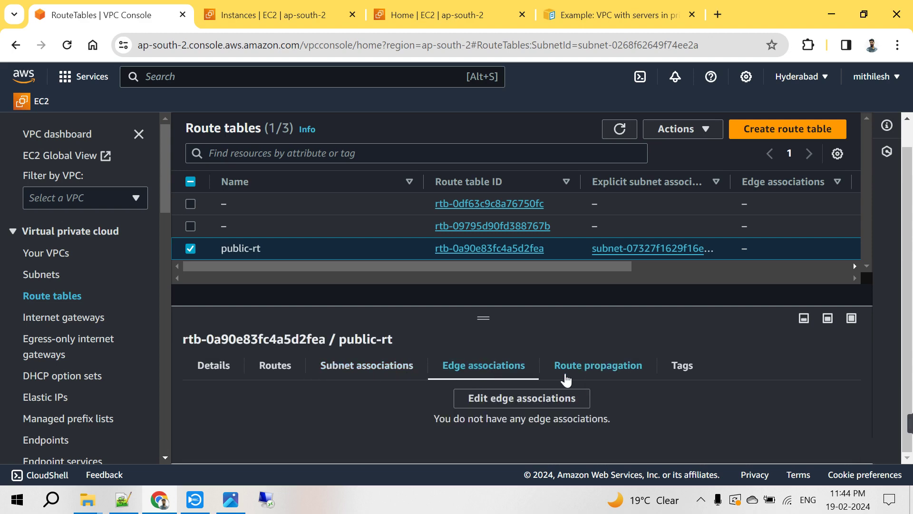
- Add a route to public-rt with destination 0.0.0.0/0 targeting the public-ig internet gateway, and save the changes
click(276, 367)
scroll(407, 395, down, 1)
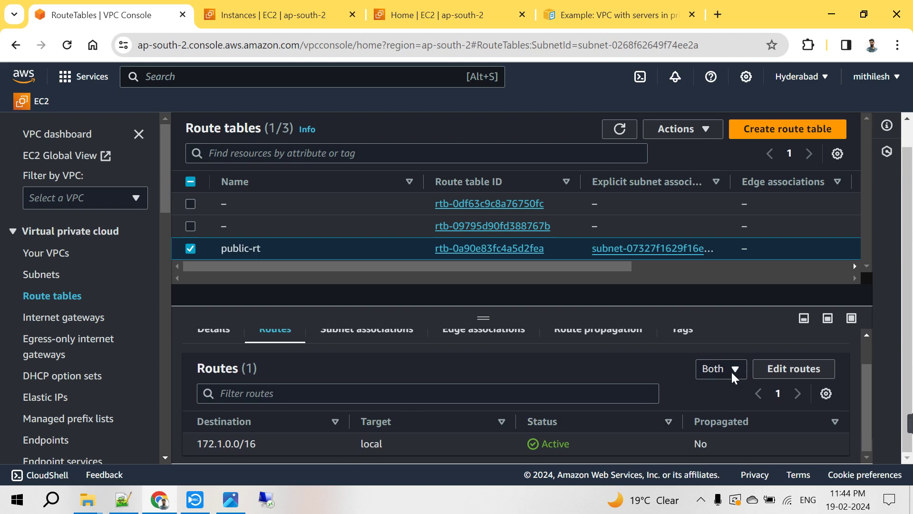
click(775, 370)
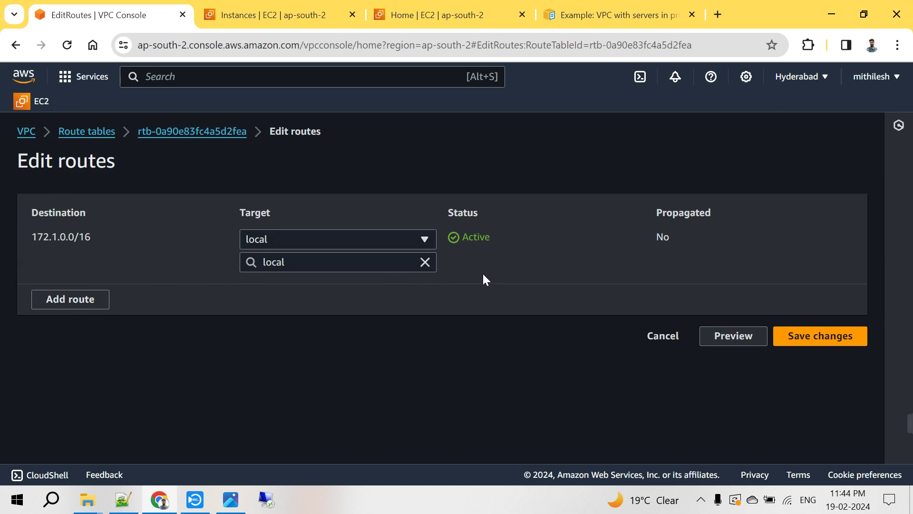
click(99, 302)
click(146, 293)
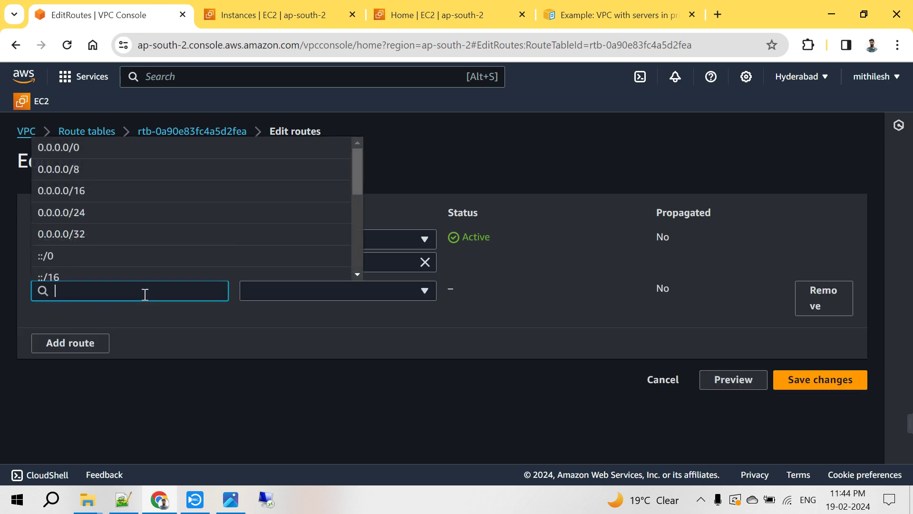
click(99, 149)
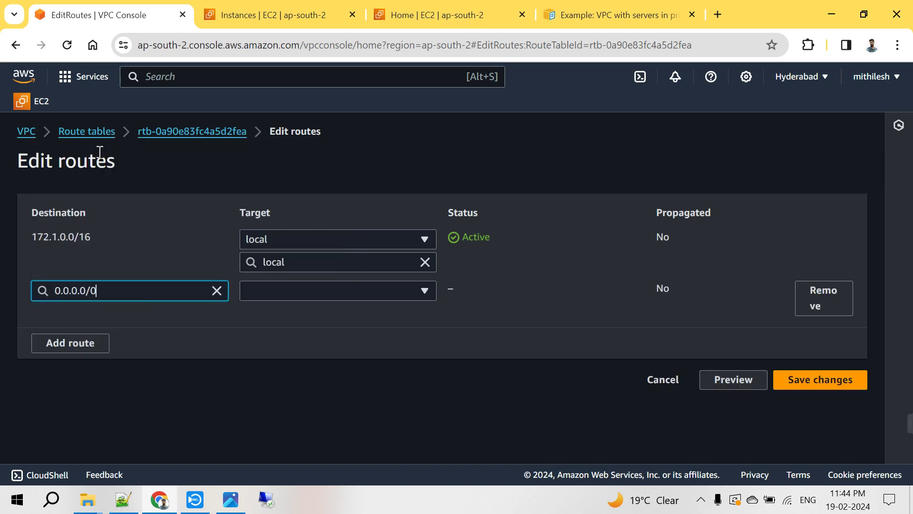
click(305, 294)
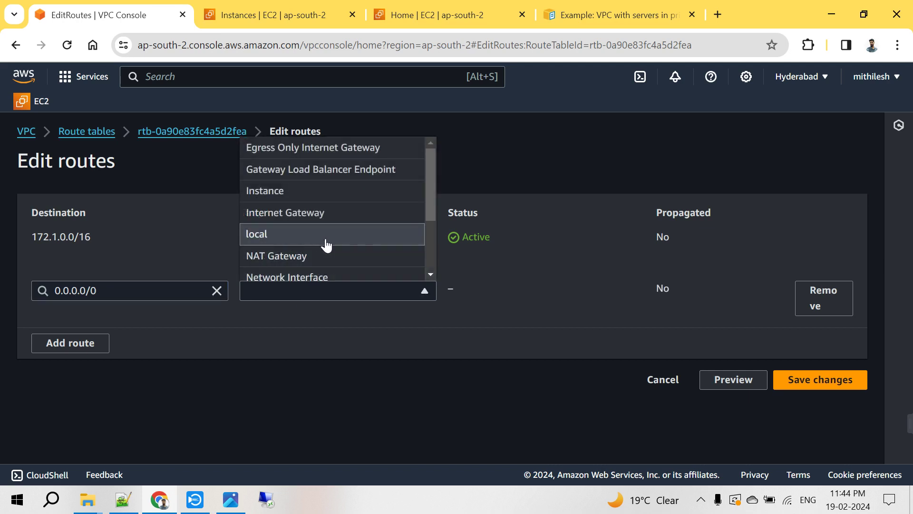
click(323, 217)
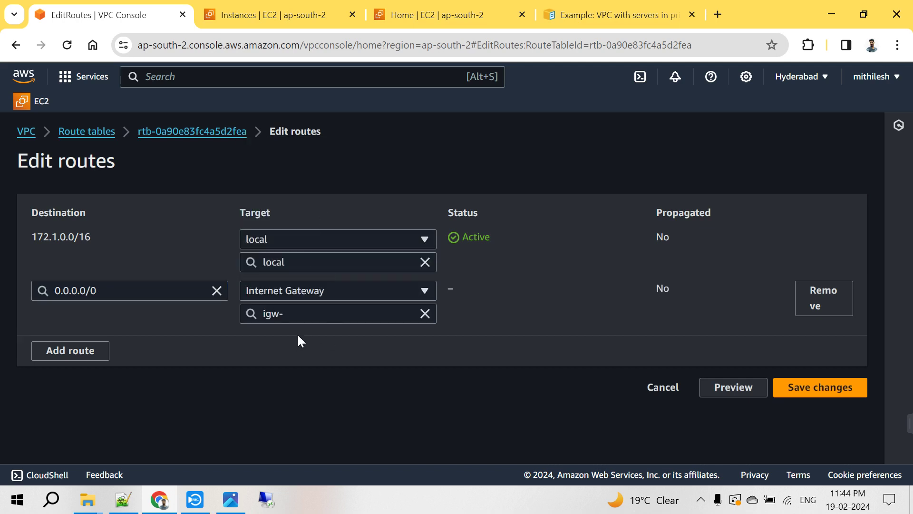
click(339, 316)
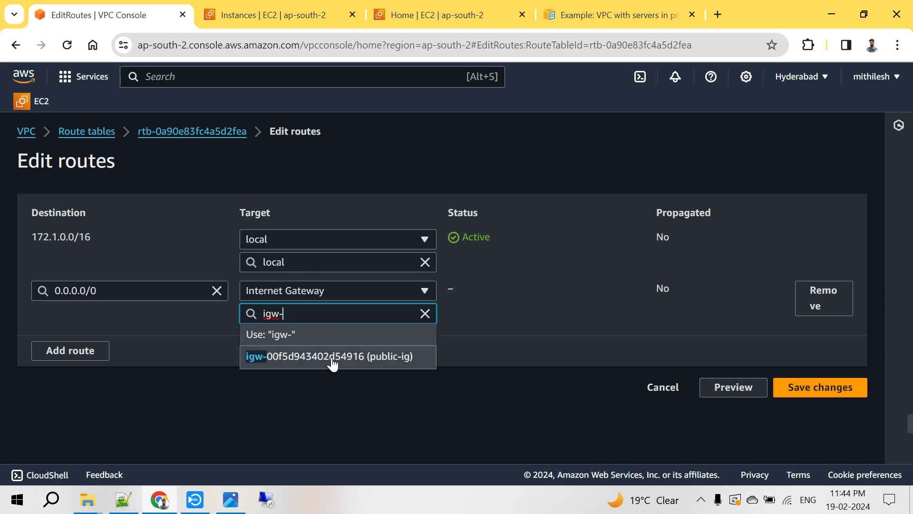
click(332, 358)
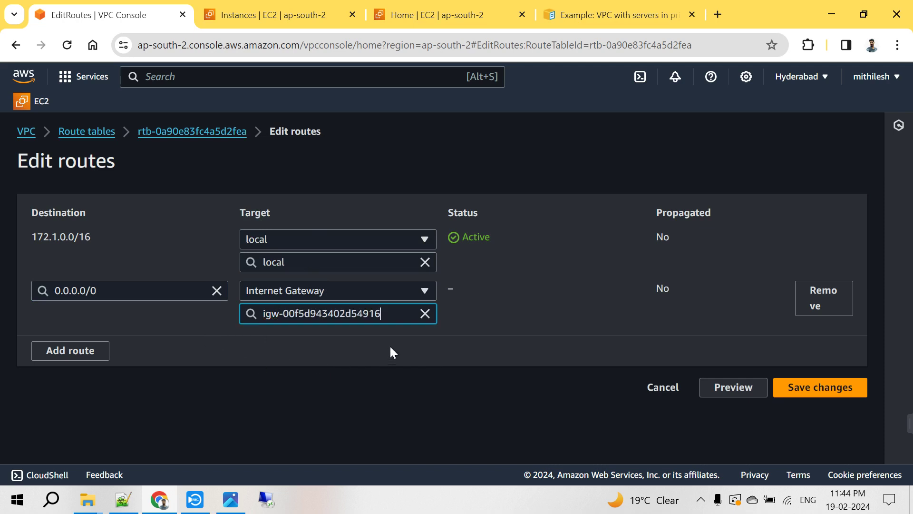
click(816, 398)
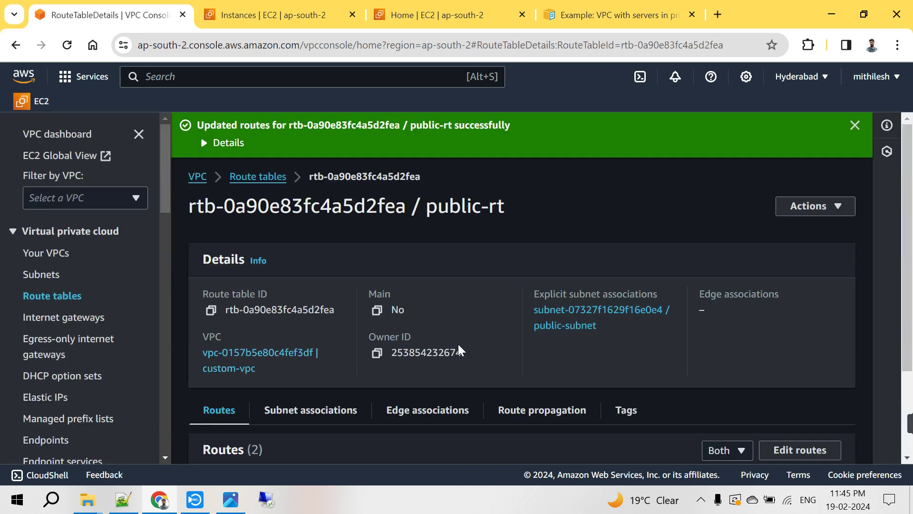
- Check the routes and subnet associations on the public-rt details page
scroll(461, 350, down, 1)
scroll(463, 362, down, 1)
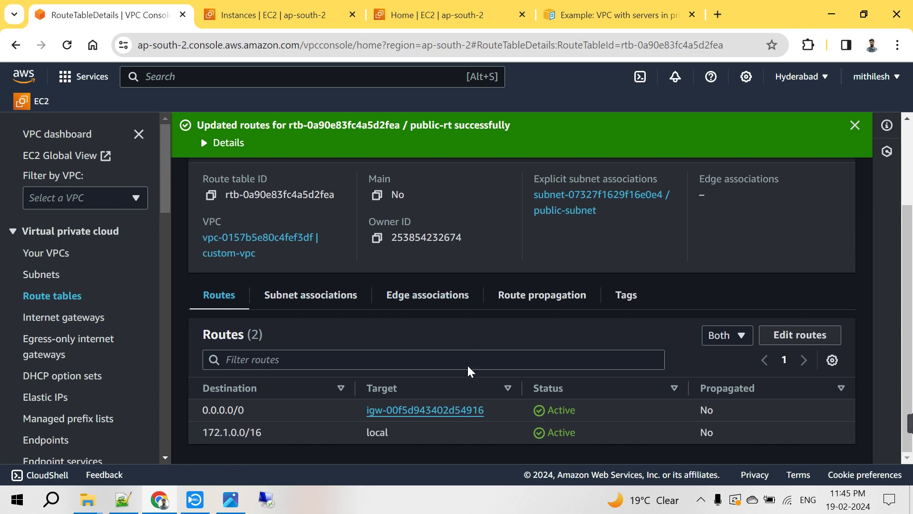
click(301, 302)
scroll(414, 398, down, 2)
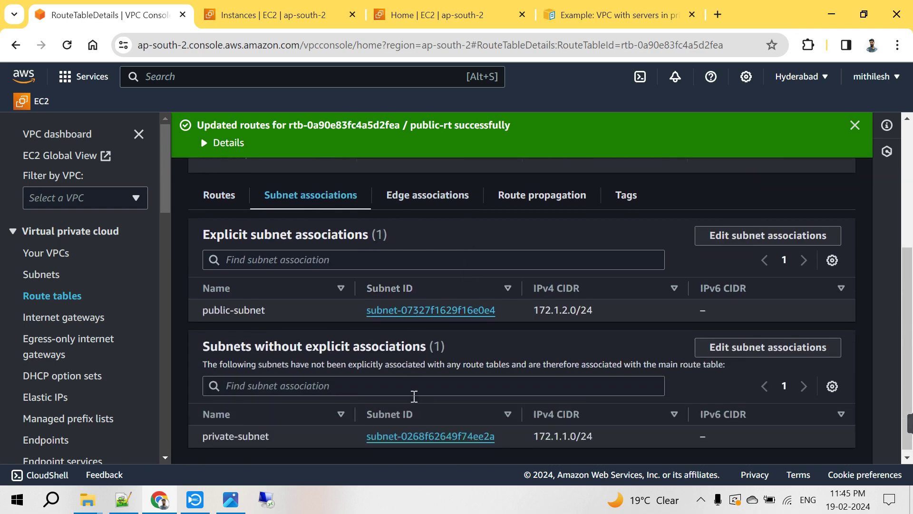
scroll(409, 394, up, 3)
click(220, 335)
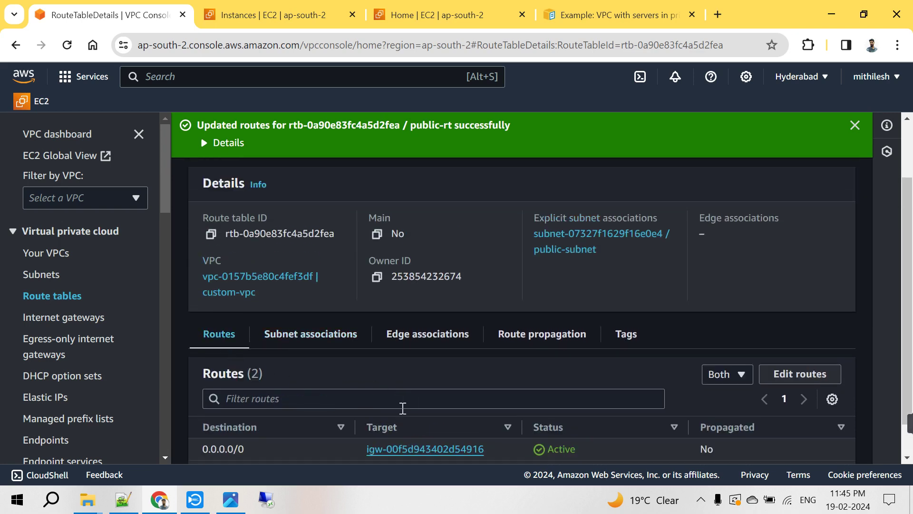
scroll(428, 410, down, 1)
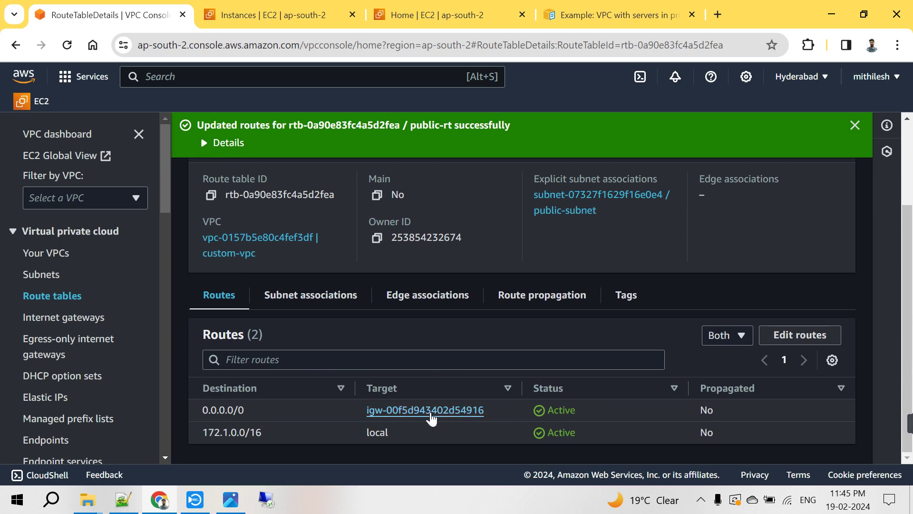
- Review the lists of internet gateways, subnets and VPCs for the custom-vpc setup
scroll(464, 376, up, 3)
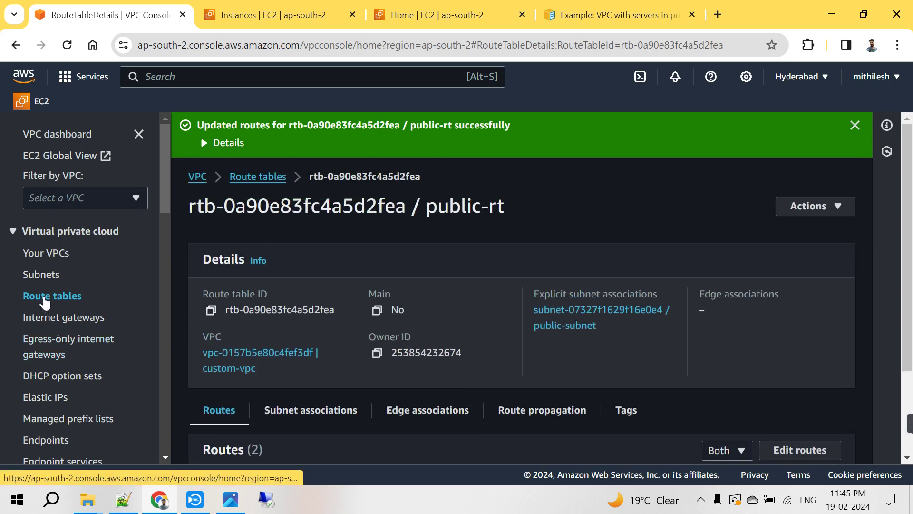
click(65, 318)
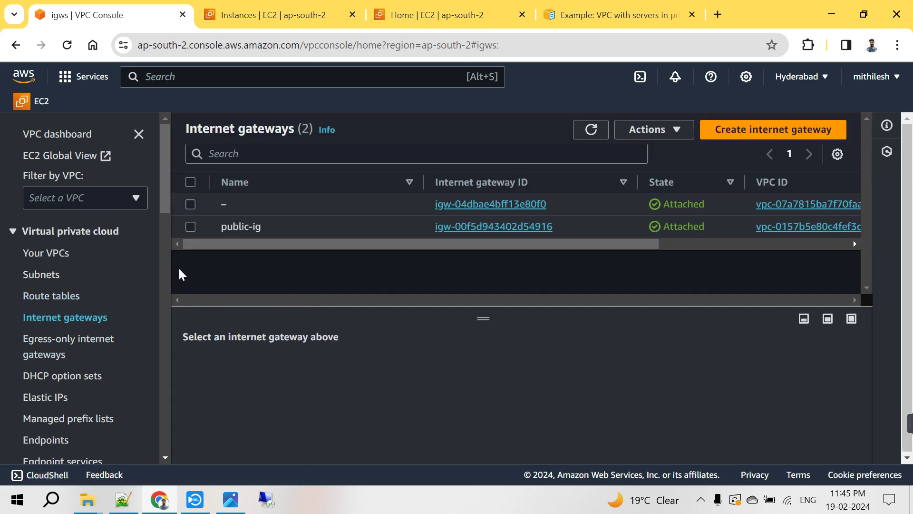
click(43, 274)
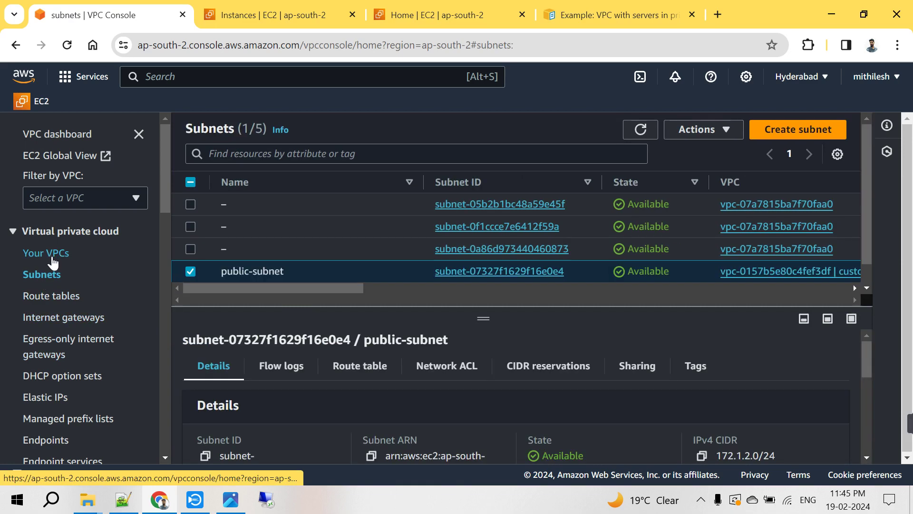
click(45, 252)
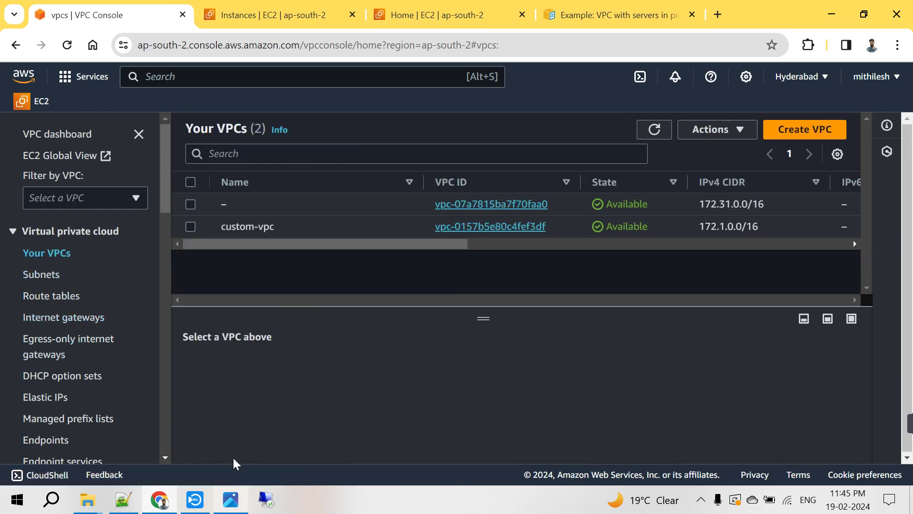
- Switch to the Notepad++ notes, check the public-rt route item 0.0.0.0/0 -> IG, and return to the AWS console
key(alt+Tab)
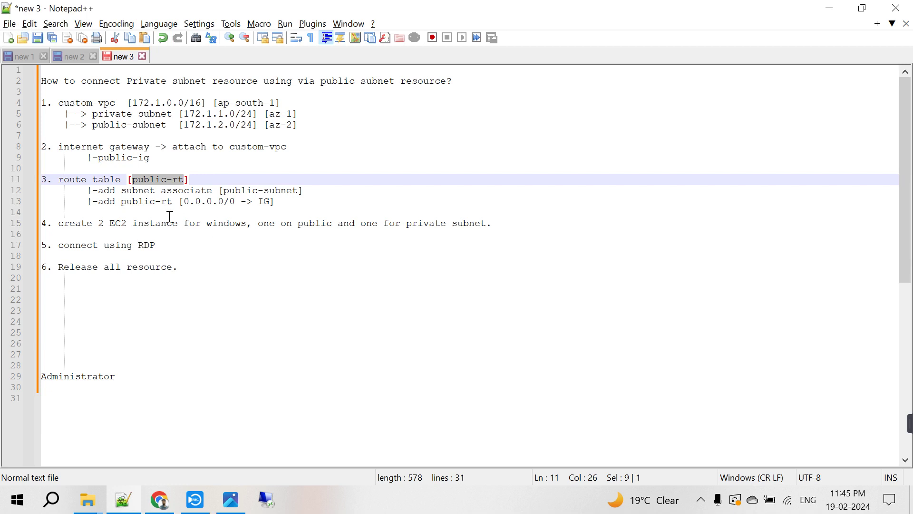
double_click(141, 201)
drag(187, 202, 270, 202)
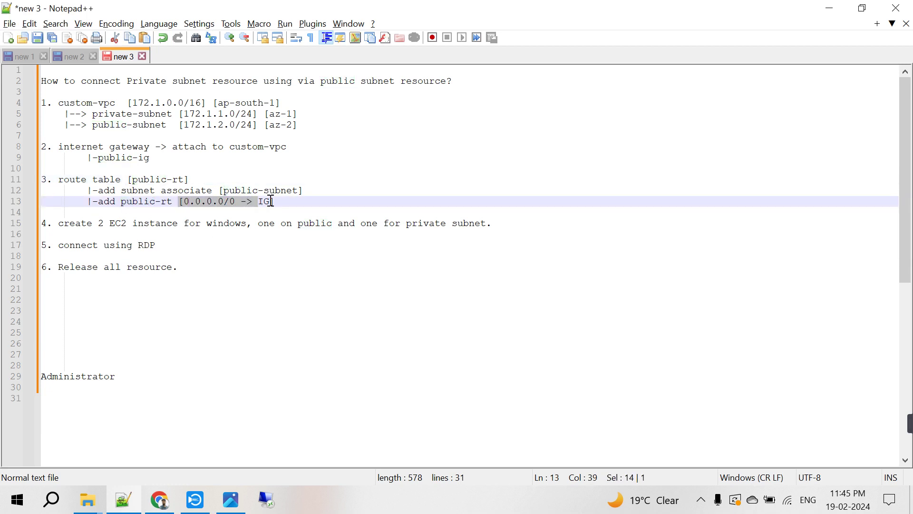
click(292, 207)
key(alt+Tab)
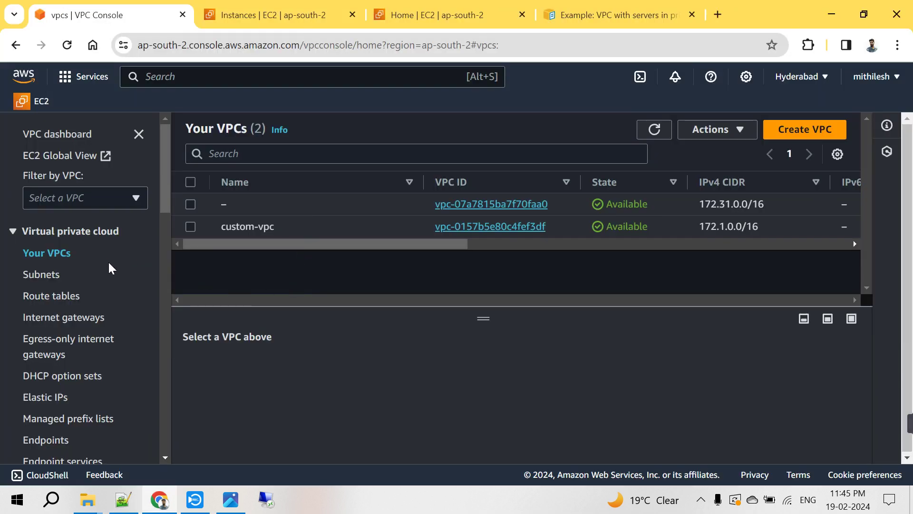
- Reload the signed-out EC2 Instances page and start launching a new instance named private-win
click(237, 19)
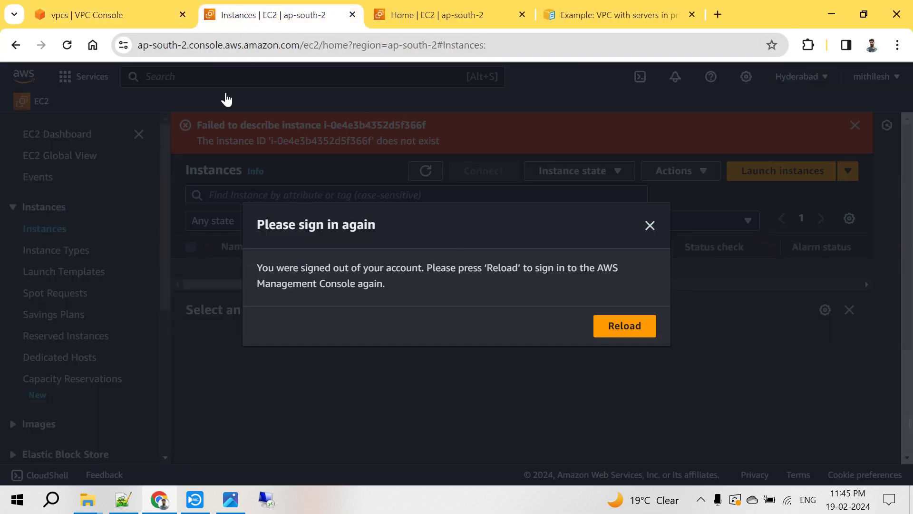
click(624, 318)
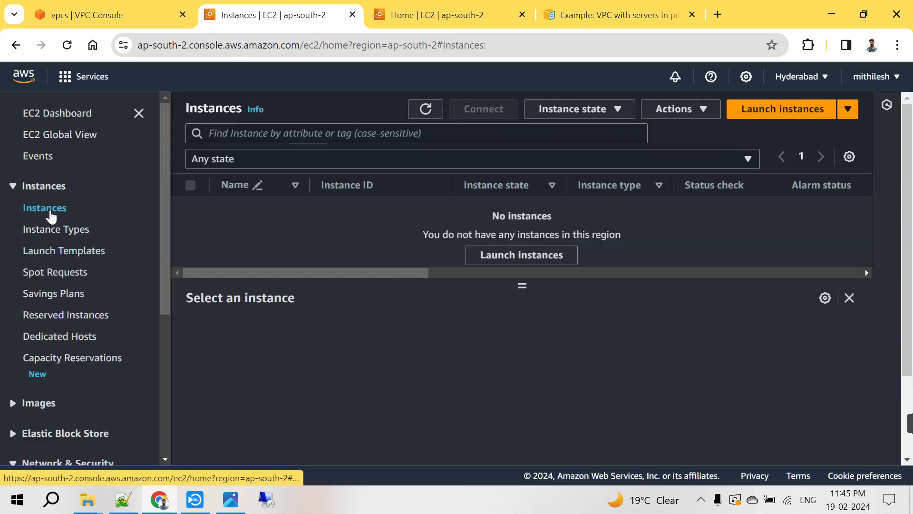
click(773, 129)
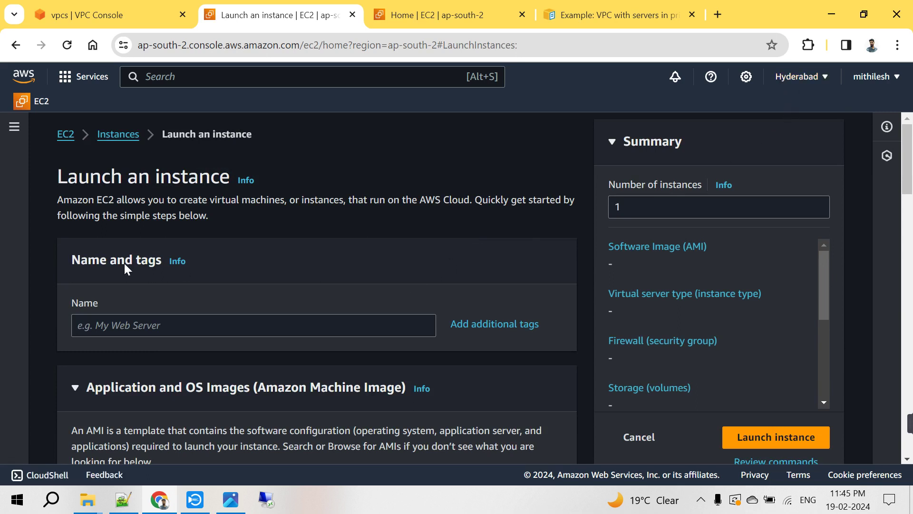
click(133, 326)
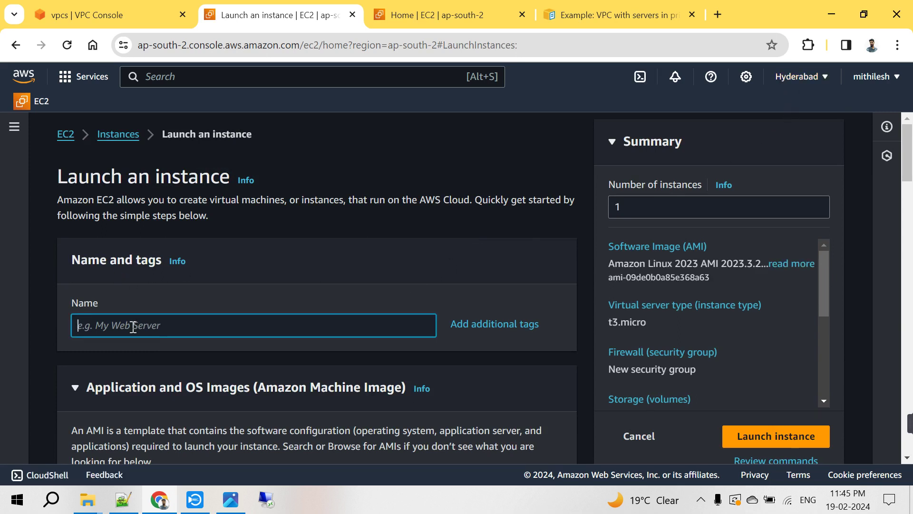
text(pri)
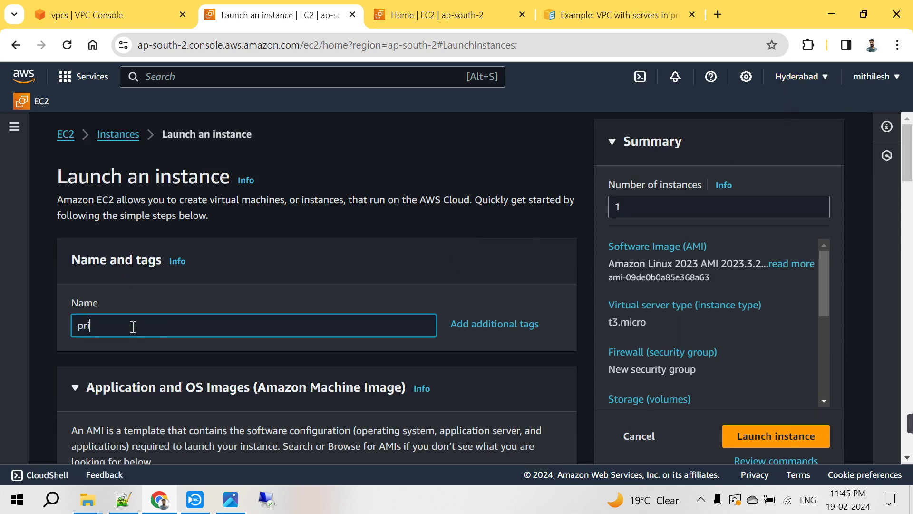
text(vate-win)
- Choose Windows as the instance's operating system, with the Microsoft Windows Server 2022 Base image
scroll(187, 360, down, 4)
click(252, 405)
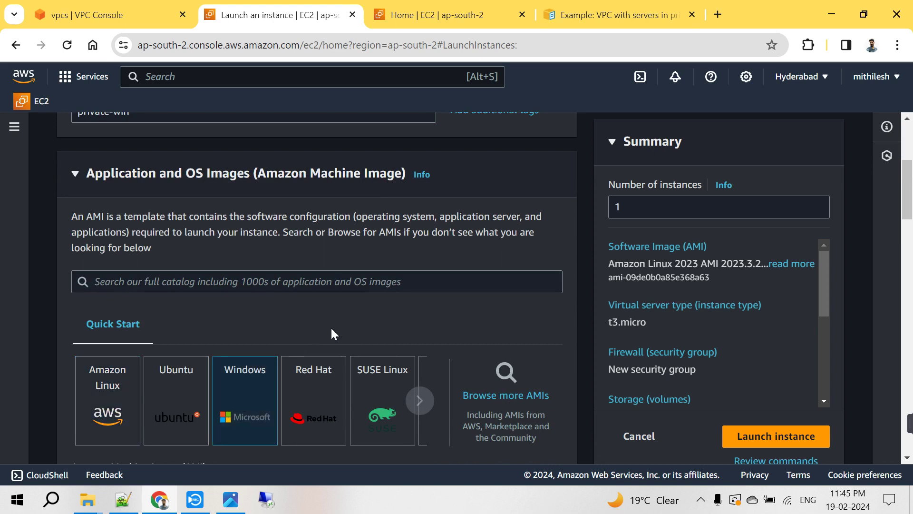
scroll(331, 333, down, 6)
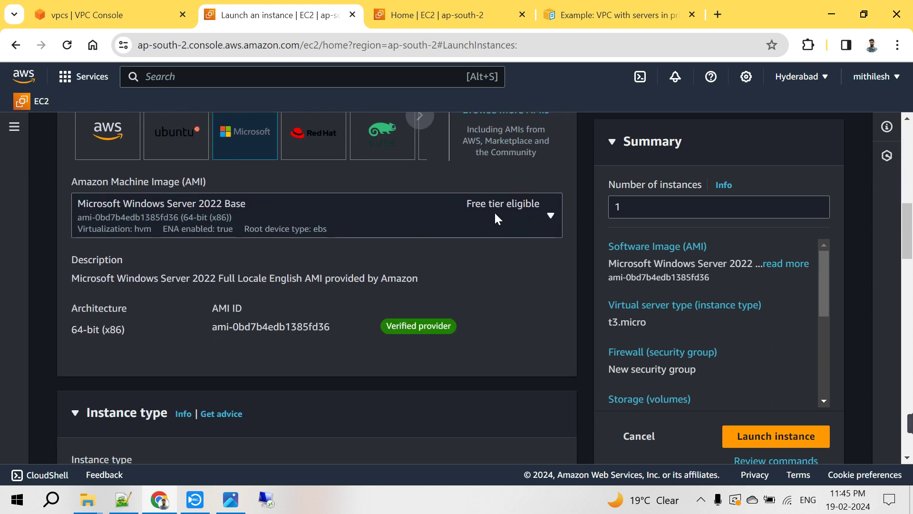
scroll(333, 309, down, 3)
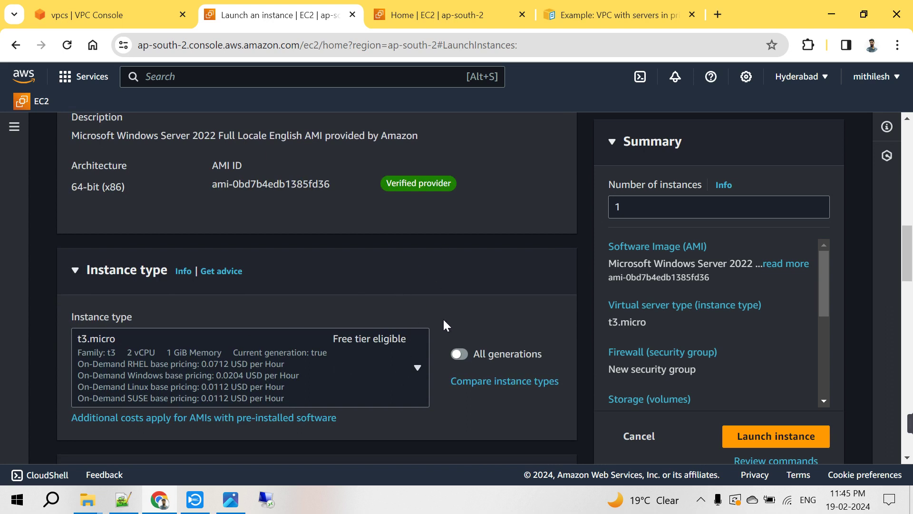
- Search the instance types of all generations for t2.micro, and close the list without changing the selection
scroll(444, 325, down, 2)
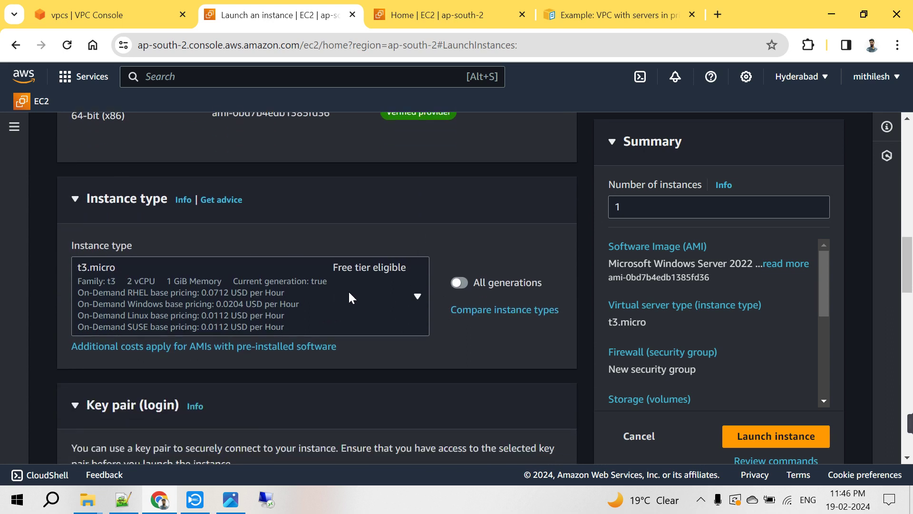
click(404, 292)
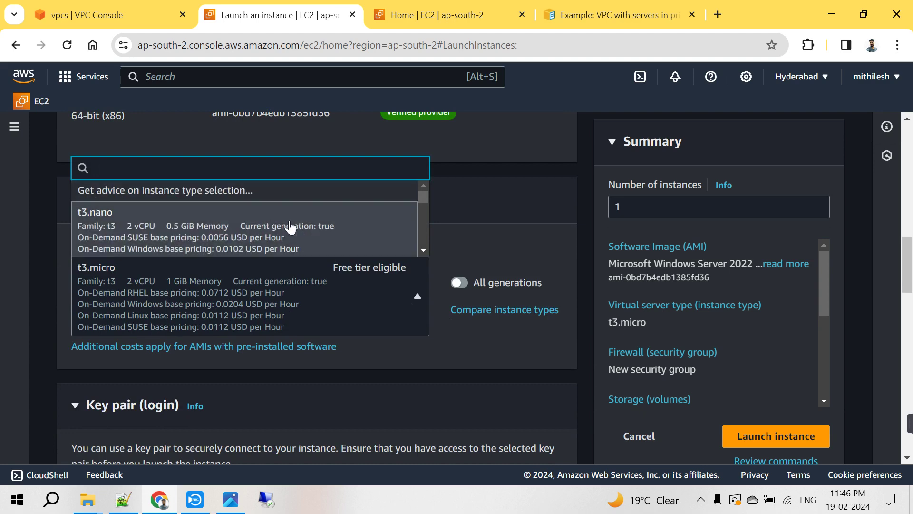
text(t2.micro)
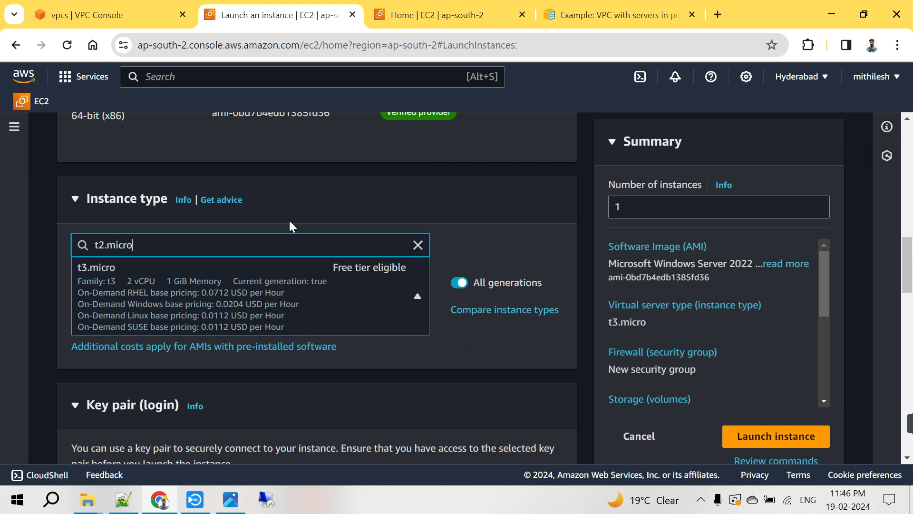
click(370, 297)
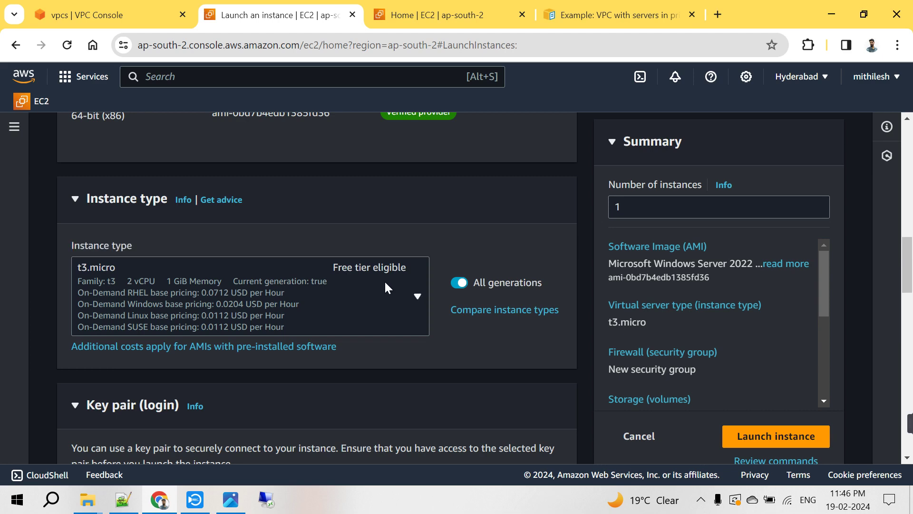
- Look through the available Windows machine images and keep Microsoft Windows Server 2022 Base selected
scroll(475, 221, up, 6)
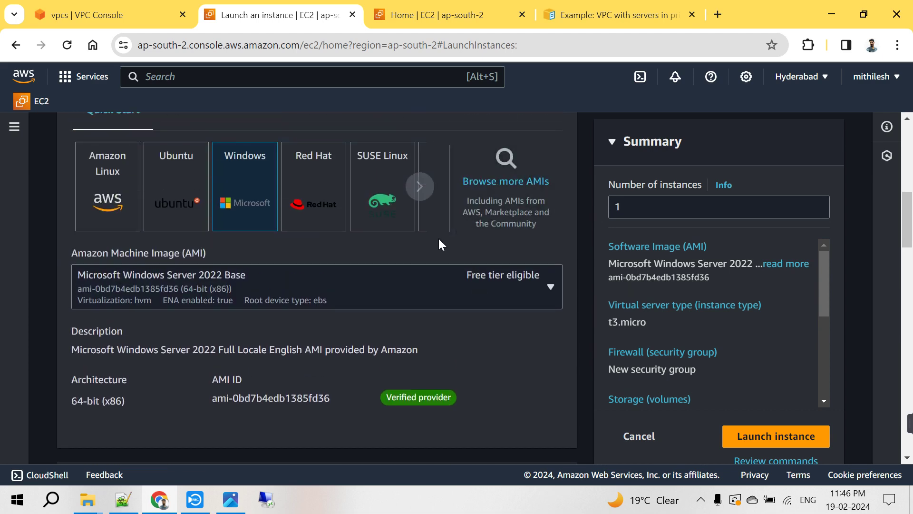
click(402, 292)
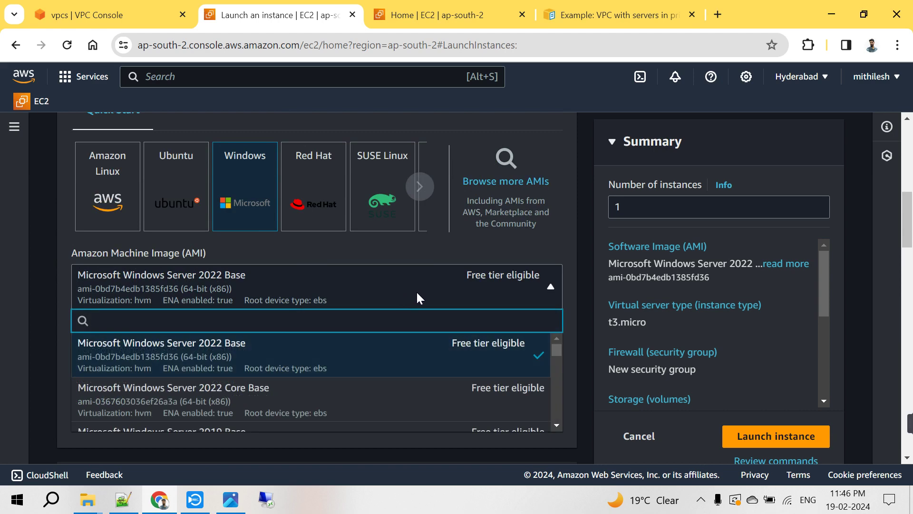
scroll(416, 292, down, 2)
click(283, 374)
- Browse the available instance types and their pricing, and choose the free tier eligible t3.micro
scroll(402, 364, down, 3)
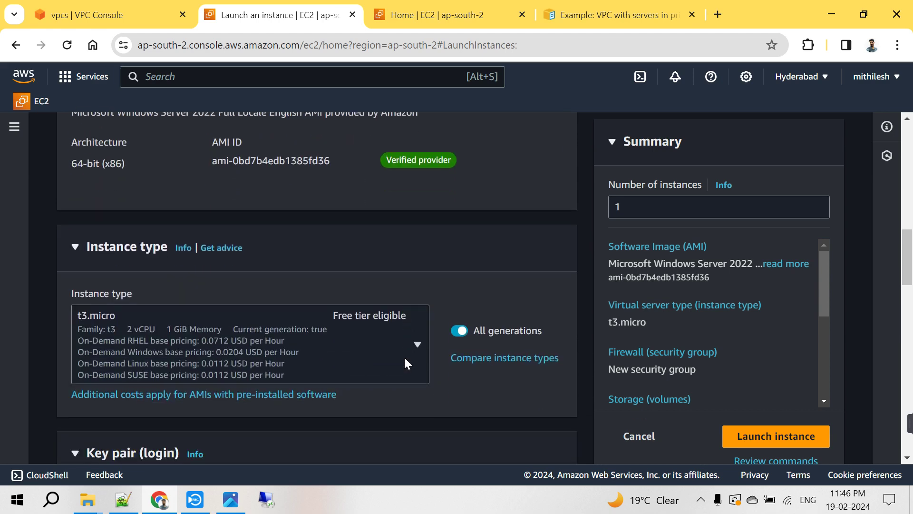
scroll(404, 364, down, 1)
click(326, 299)
scroll(320, 231, down, 1)
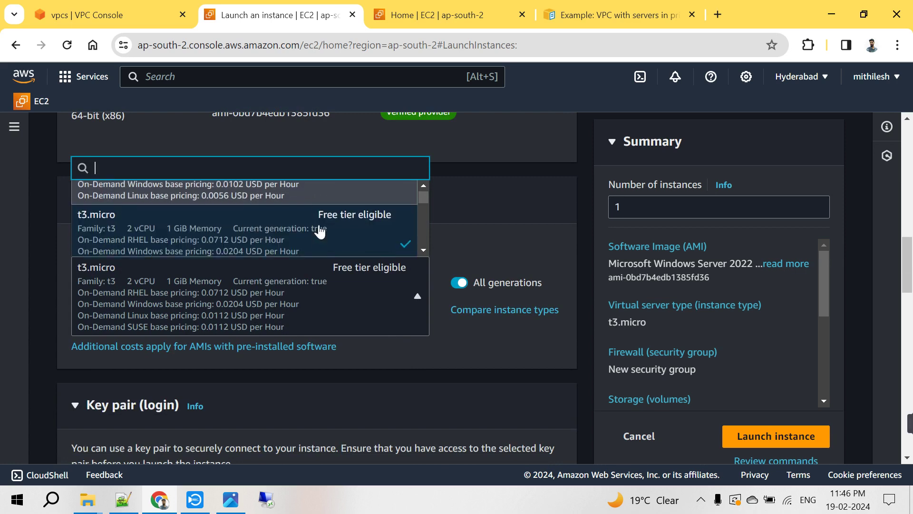
scroll(319, 232, down, 3)
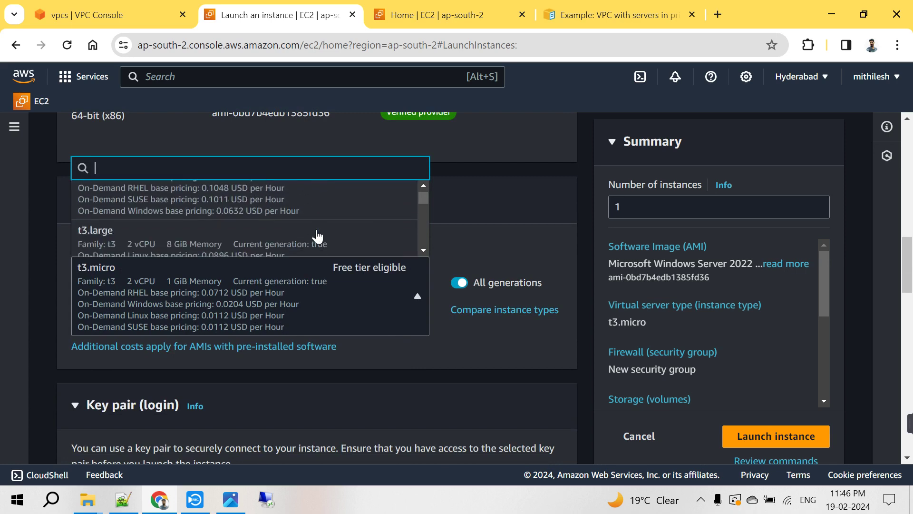
scroll(317, 236, up, 5)
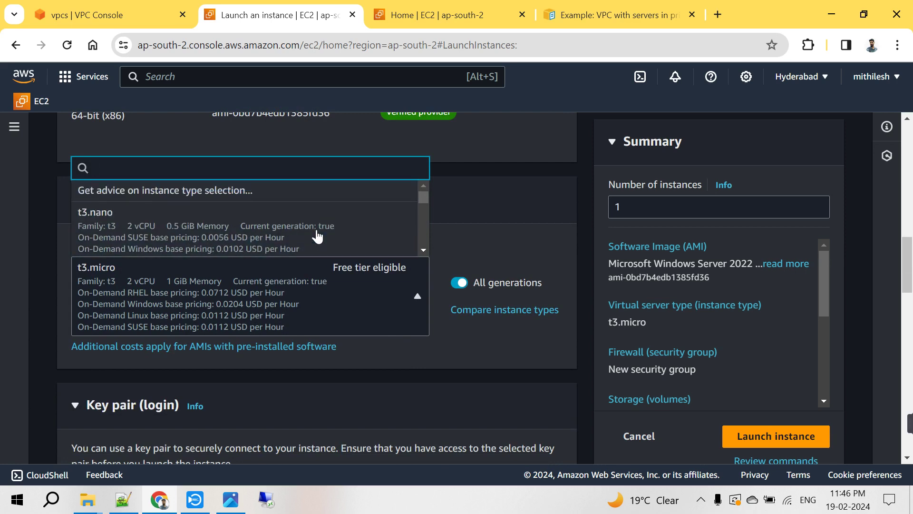
scroll(309, 243, down, 1)
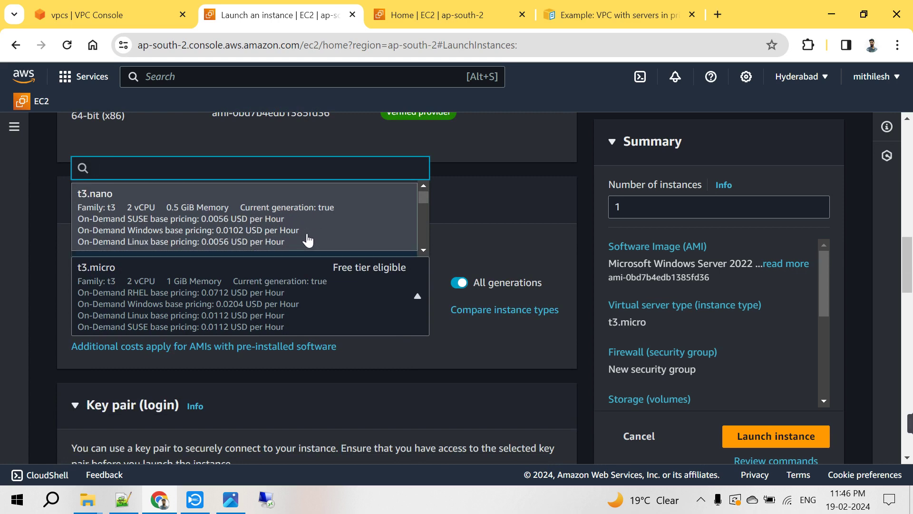
scroll(307, 239, down, 2)
scroll(314, 235, up, 1)
click(328, 231)
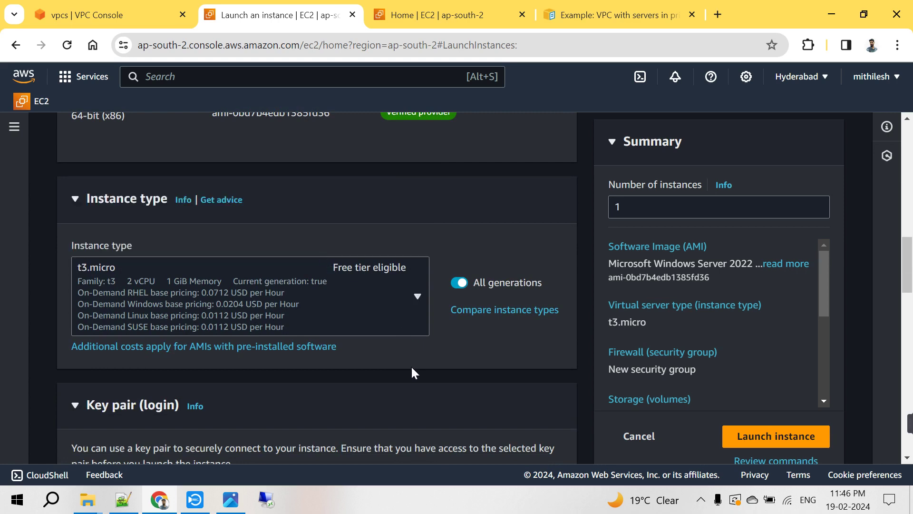
- Start a new key pair for the instance login and name it private-key
scroll(412, 368, down, 1)
scroll(362, 310, down, 2)
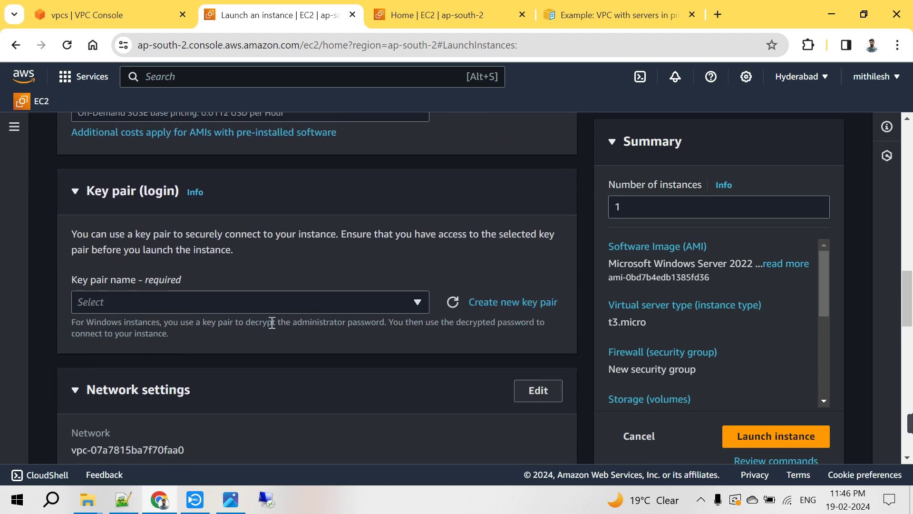
click(502, 304)
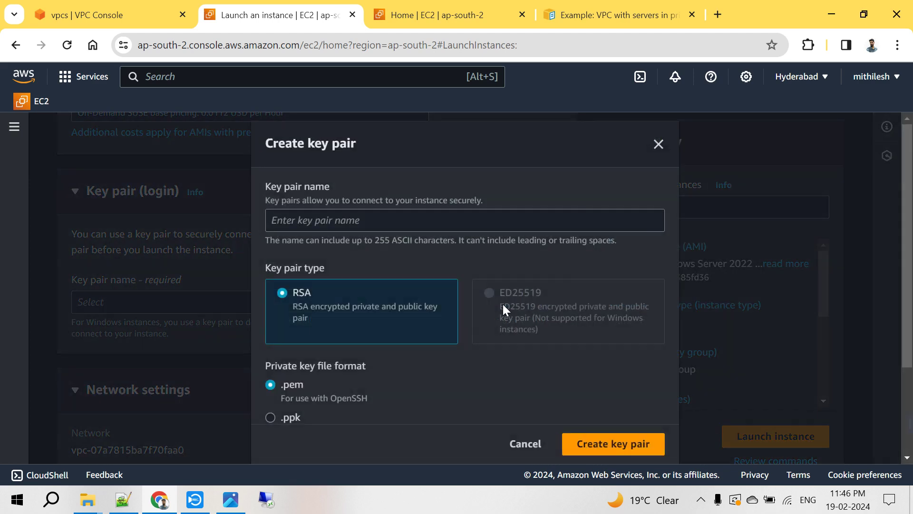
click(334, 221)
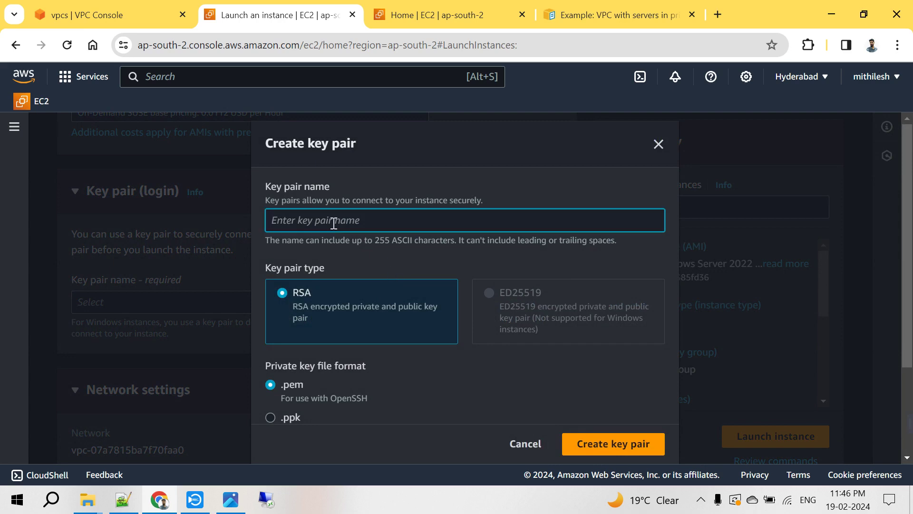
text(privatekey)
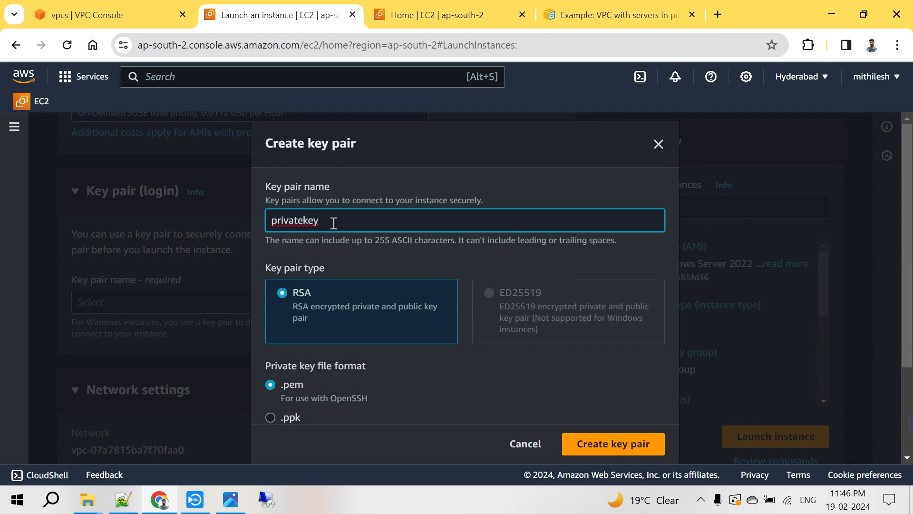
key(Left)
key(Left)
key(Left)
text(-)
- Create the RSA key pair in .pem format and save the private-key file in the KeyPair folder on Local Disk (D:)
scroll(463, 363, down, 3)
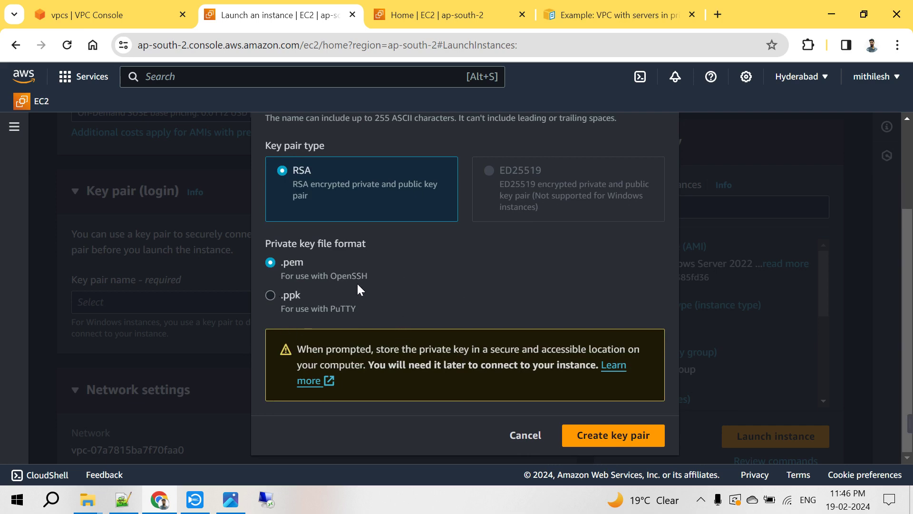
click(603, 435)
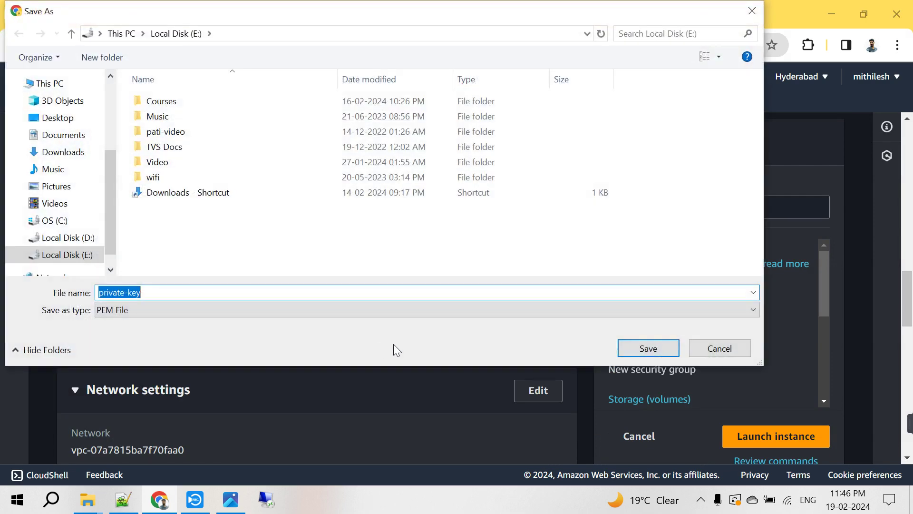
click(72, 255)
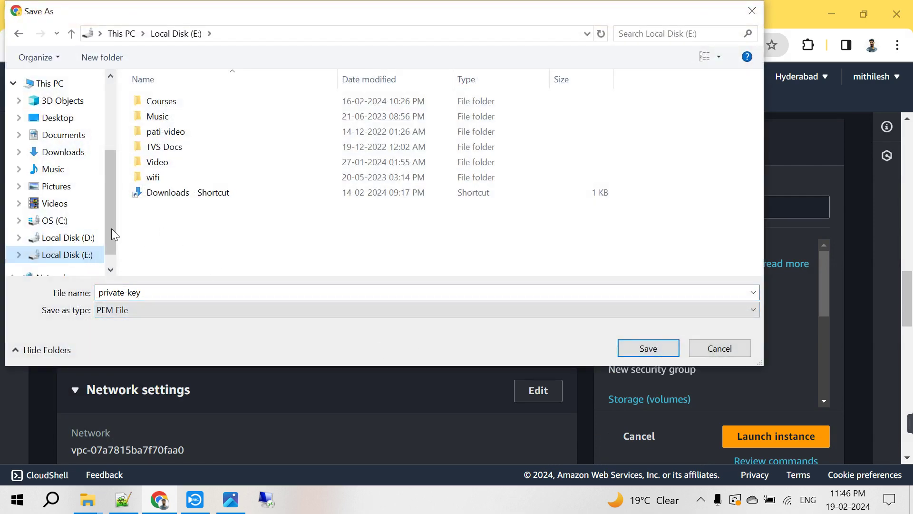
click(66, 237)
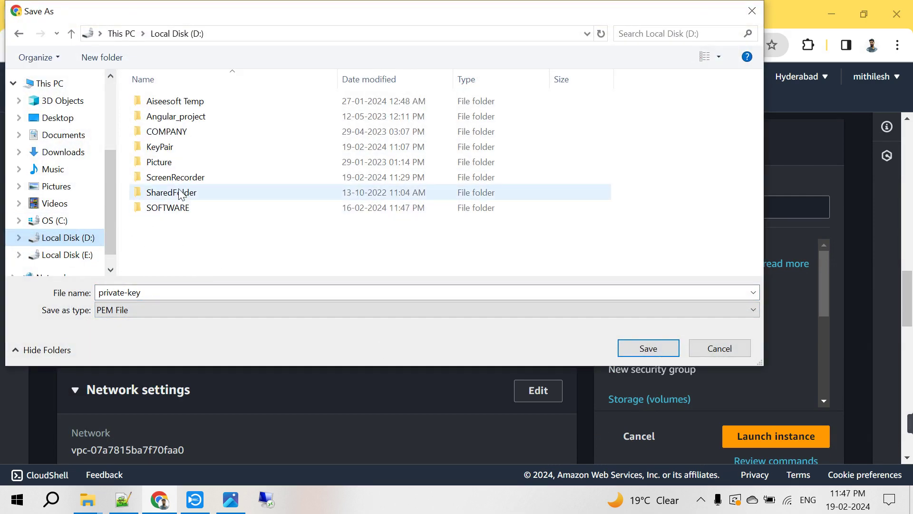
double_click(162, 148)
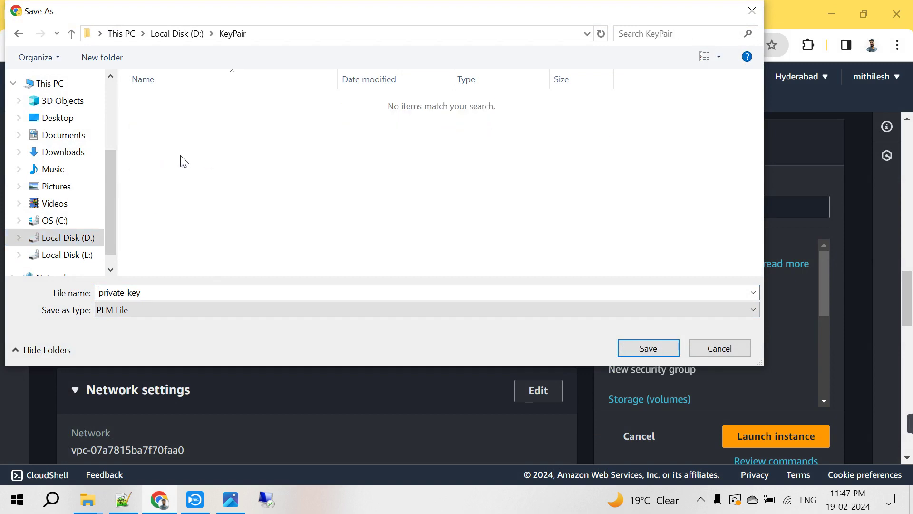
click(649, 348)
- Switch to File Explorer, close the JULY folder window, and check the saved key file in the KeyPair folder on Local Disk (D:)
scroll(297, 335, down, 3)
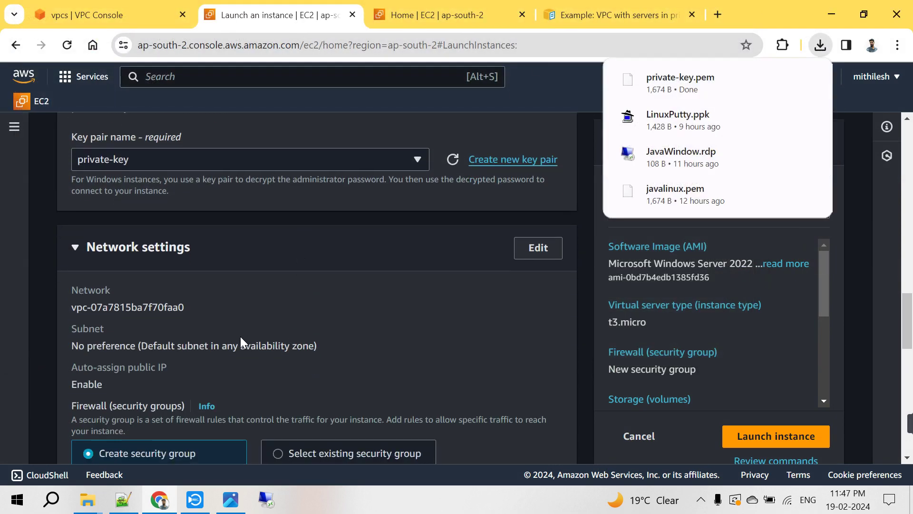
scroll(191, 312, down, 2)
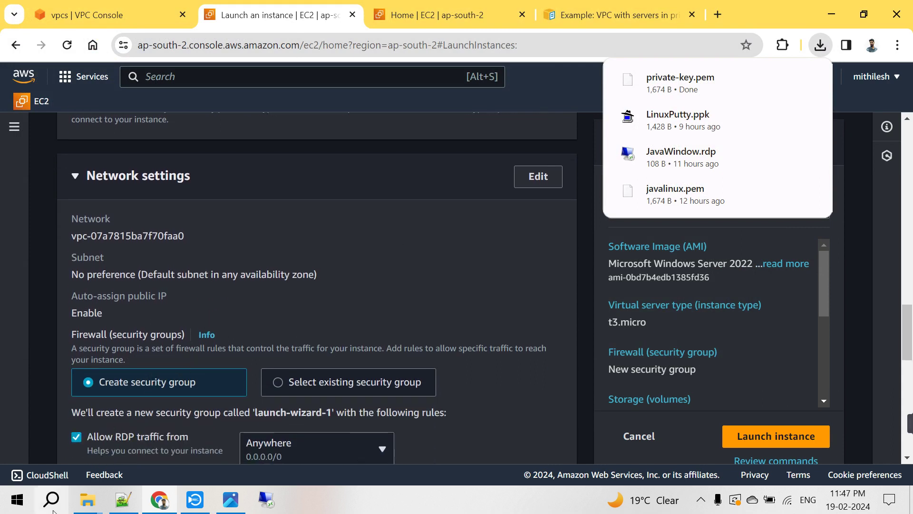
click(87, 499)
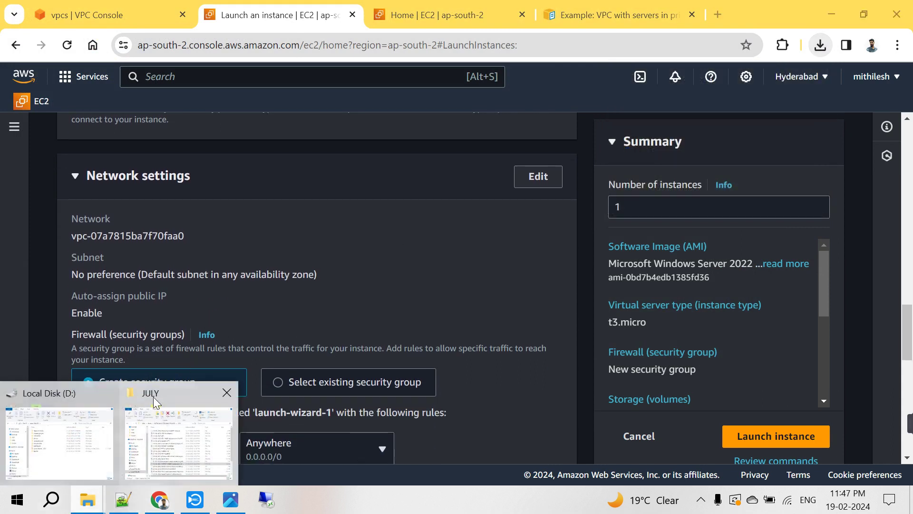
click(226, 393)
click(74, 437)
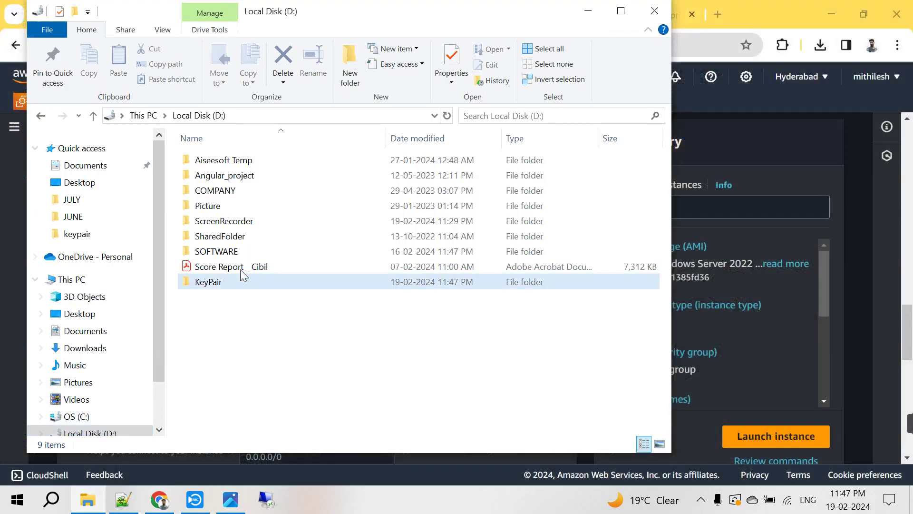
double_click(221, 281)
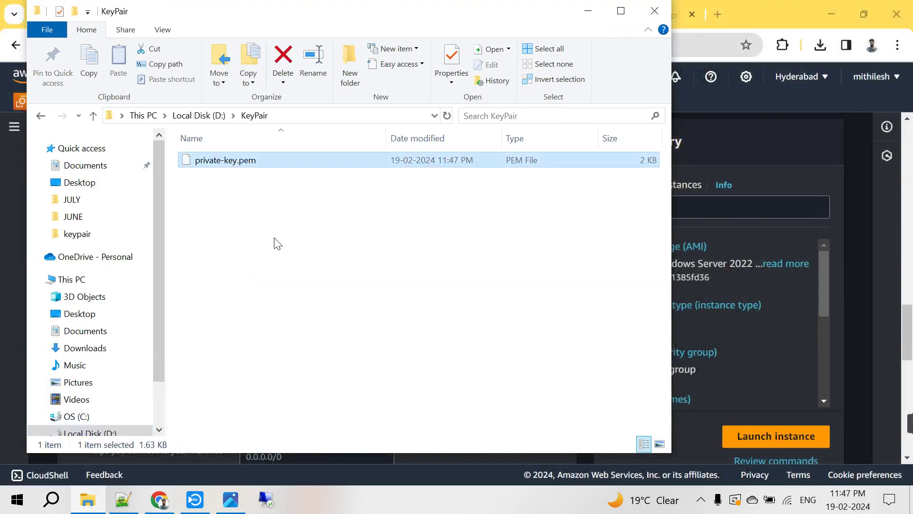
click(588, 11)
- Edit the instance's network settings to use the custom-vpc VPC and its private-subnet
scroll(219, 397, down, 3)
scroll(219, 399, up, 5)
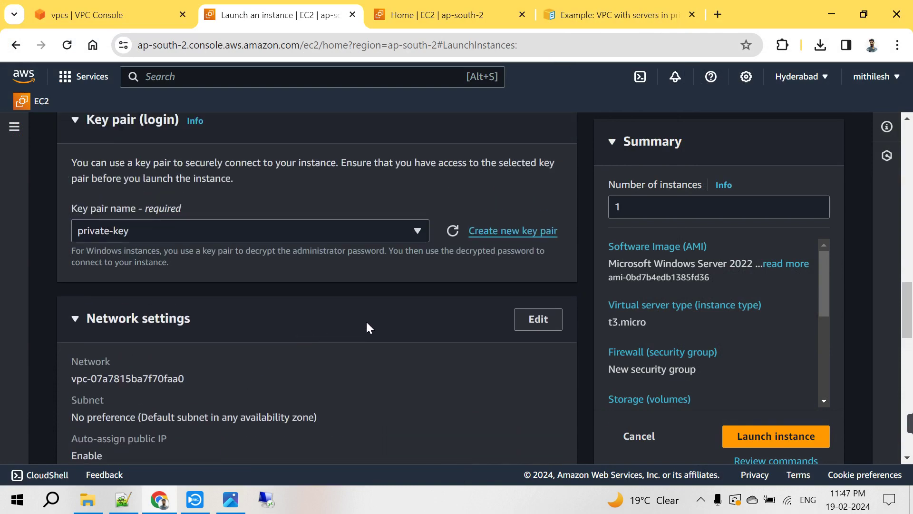
scroll(368, 326, down, 1)
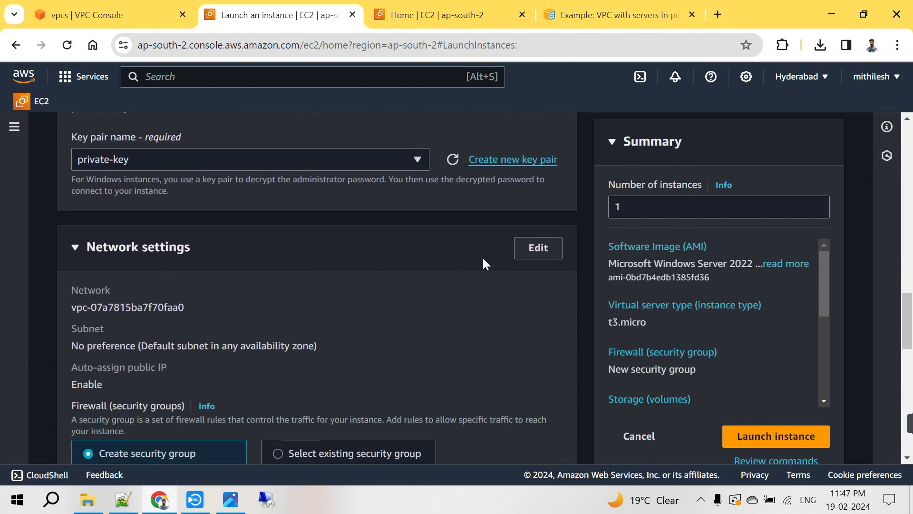
click(538, 249)
scroll(284, 333, down, 1)
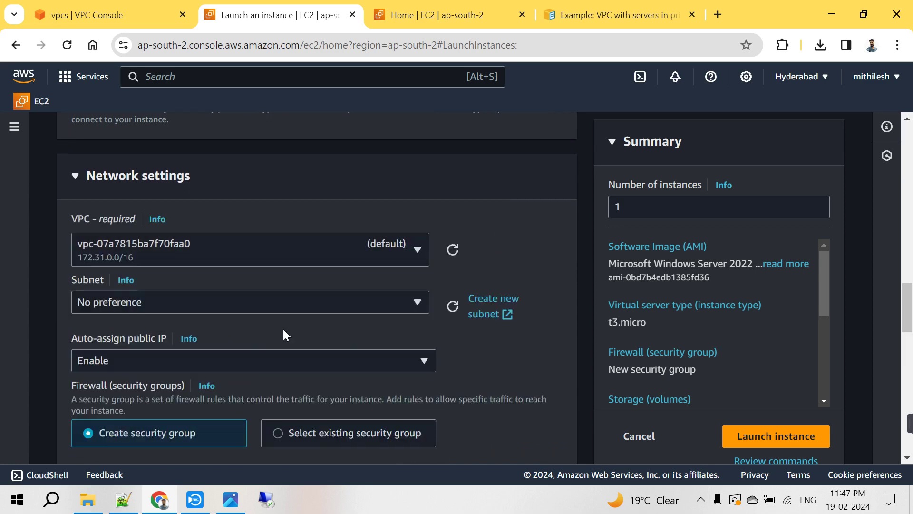
click(328, 260)
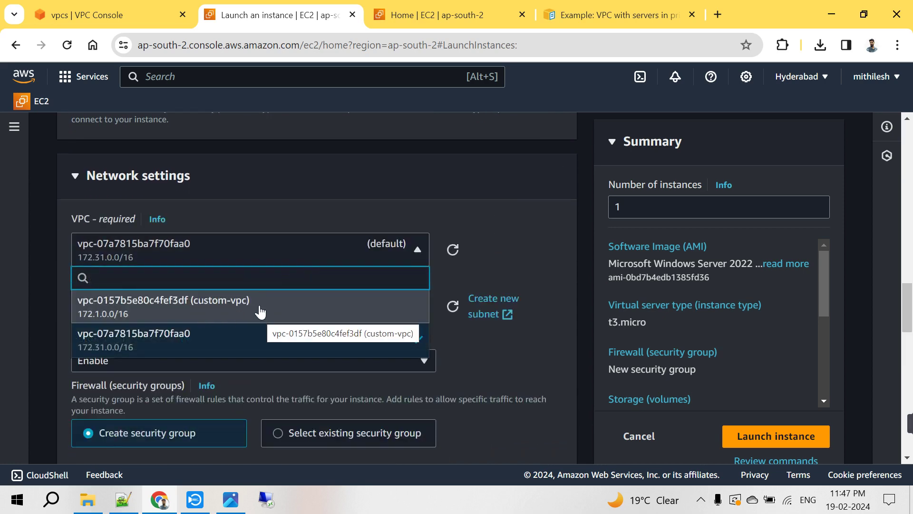
scroll(484, 261, up, 10)
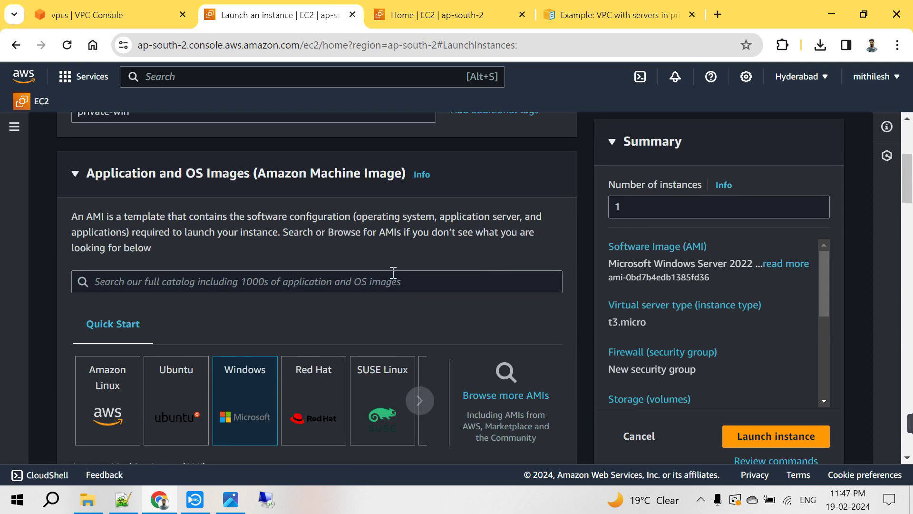
scroll(393, 272, down, 12)
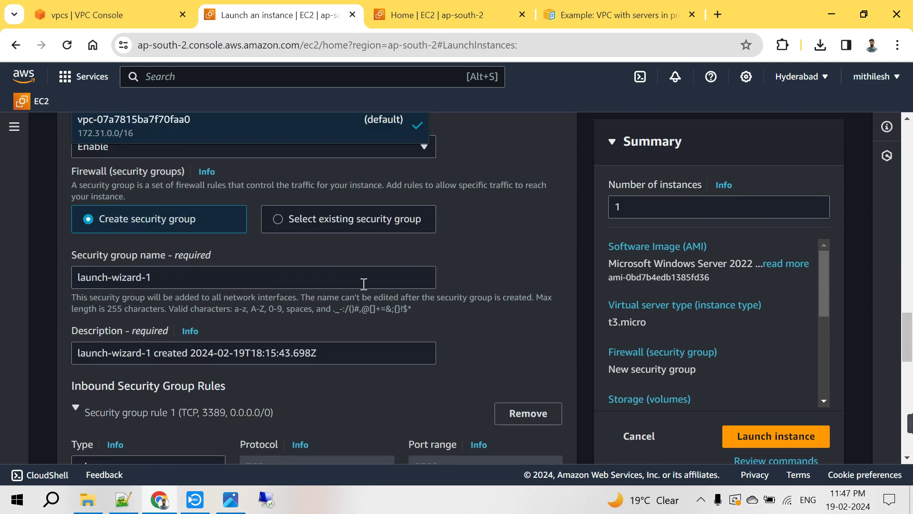
scroll(333, 295, up, 3)
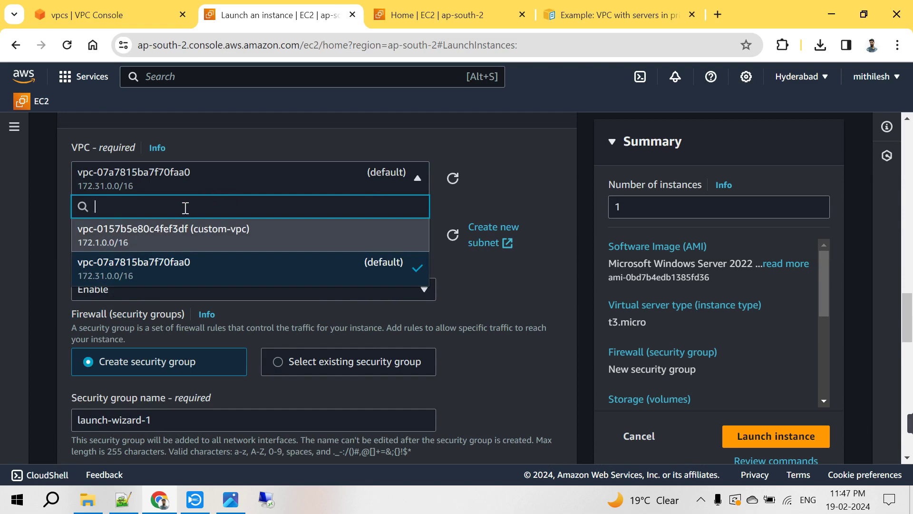
click(280, 245)
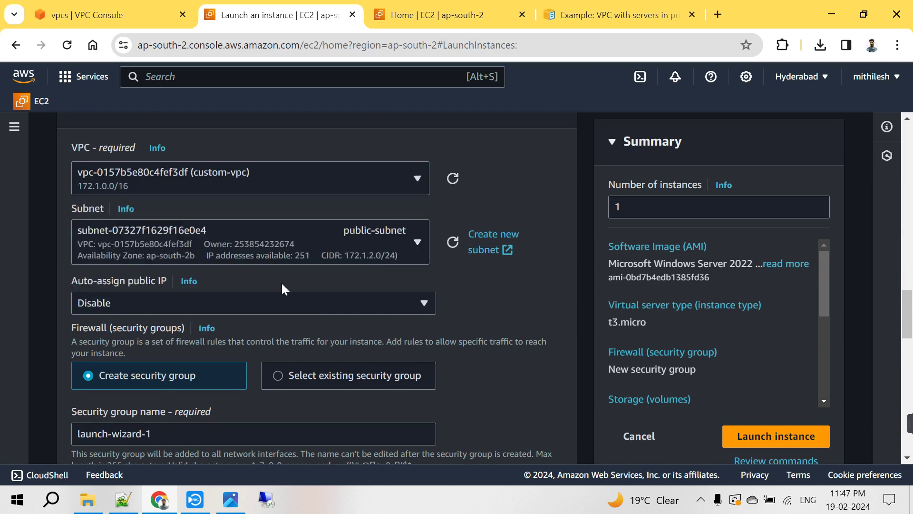
click(253, 237)
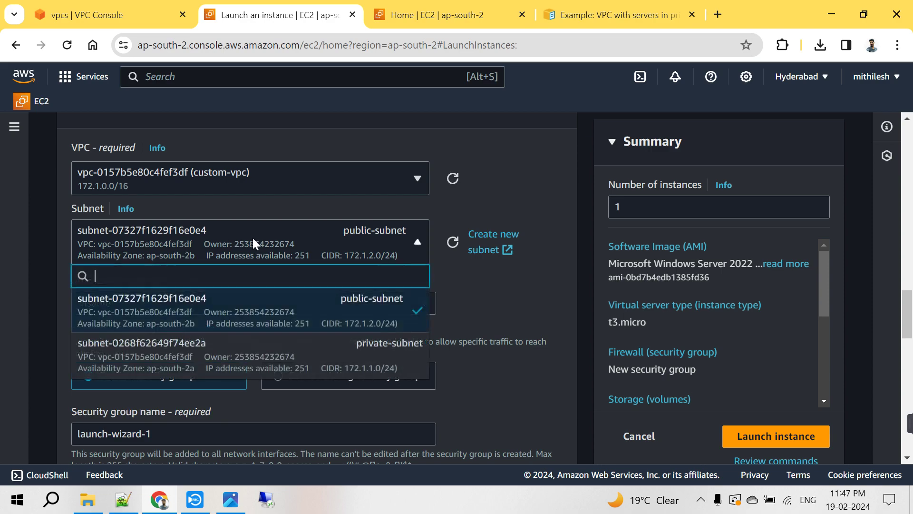
click(307, 349)
- Change the instance name to private-windows
scroll(332, 231, up, 15)
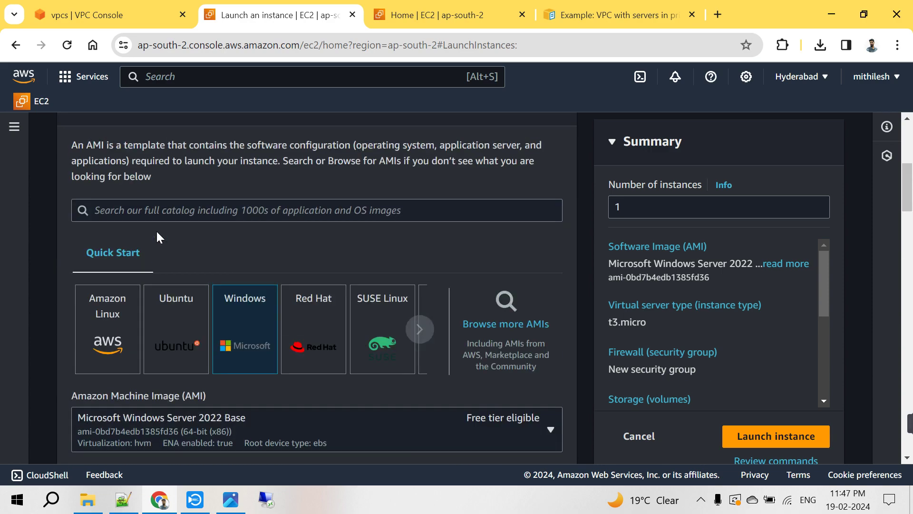
scroll(147, 269, up, 4)
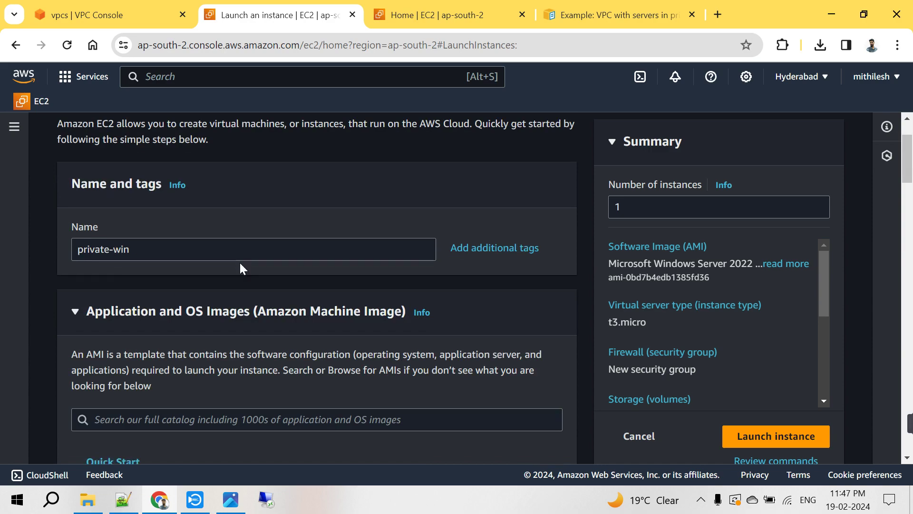
scroll(239, 263, down, 15)
scroll(261, 305, up, 11)
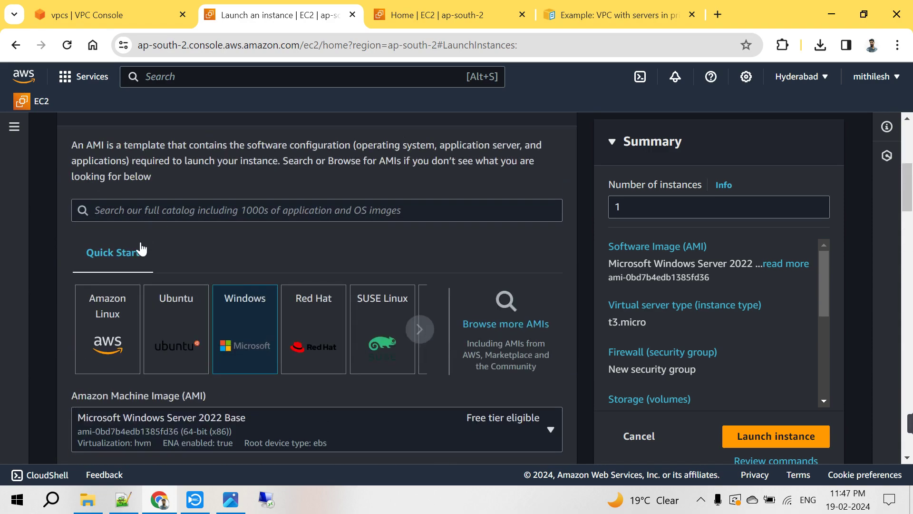
scroll(168, 233, up, 6)
click(135, 322)
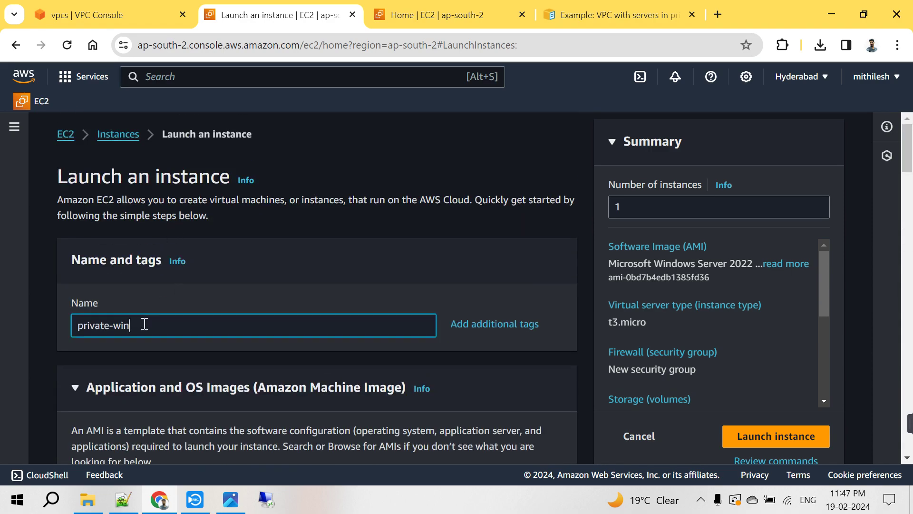
text(dows)
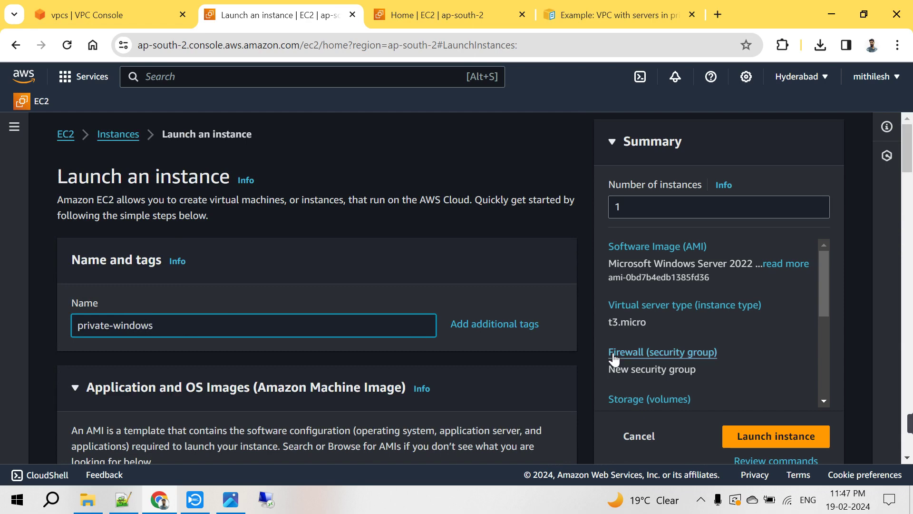
- Review the subnet, public IP, security group and inbound rule settings, down to the storage configuration
scroll(666, 357, down, 5)
scroll(319, 347, down, 15)
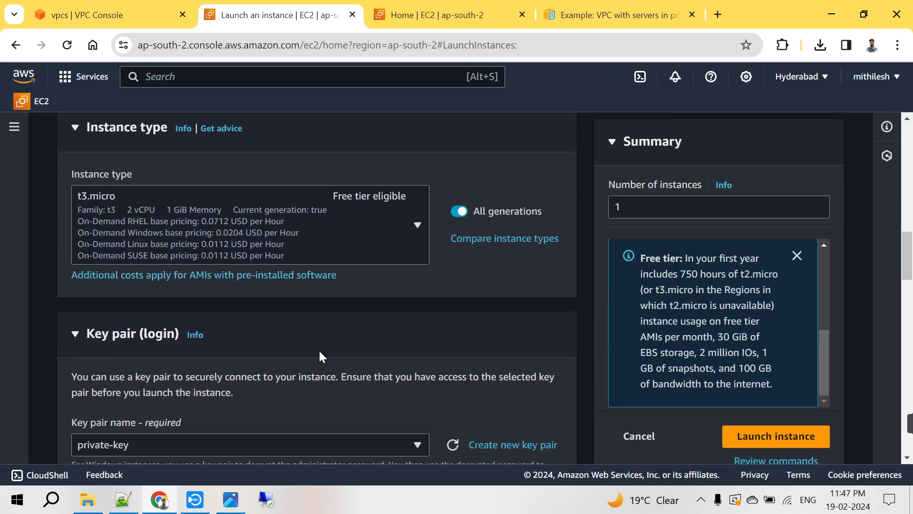
scroll(318, 352, down, 5)
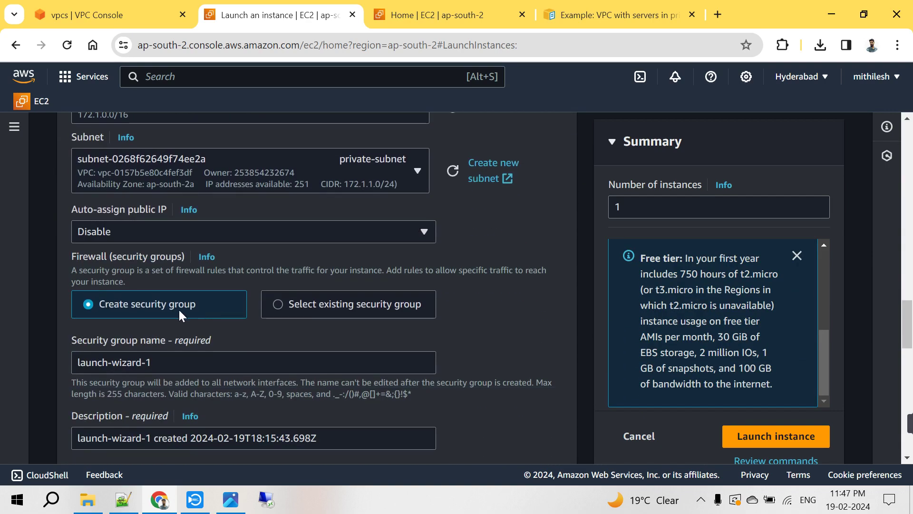
scroll(288, 219, up, 3)
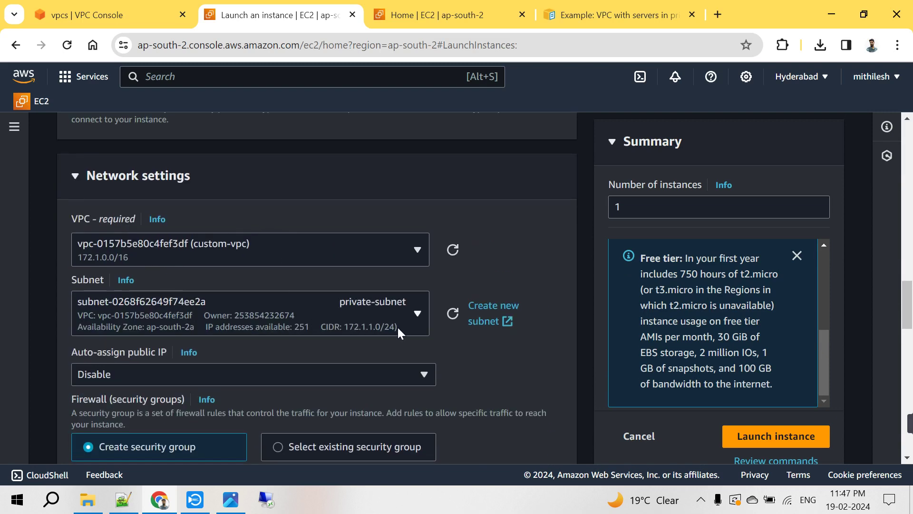
scroll(397, 326, down, 2)
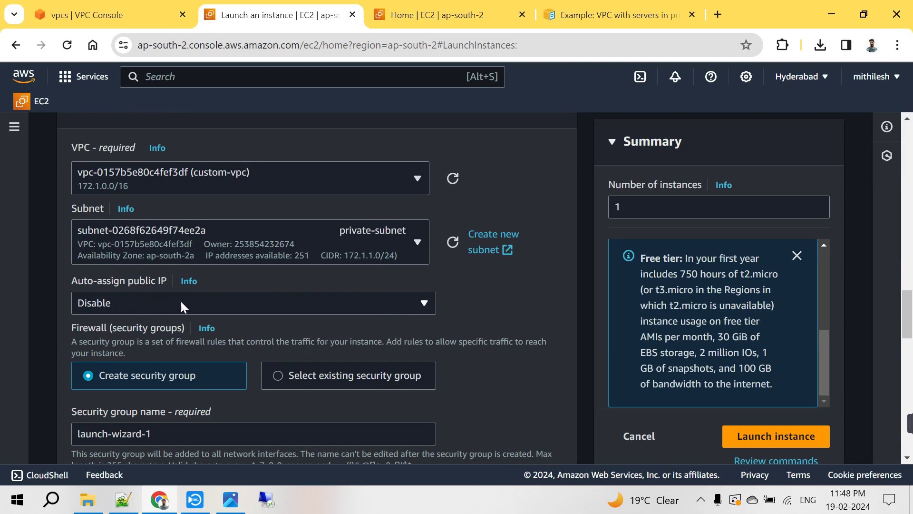
scroll(182, 305, down, 3)
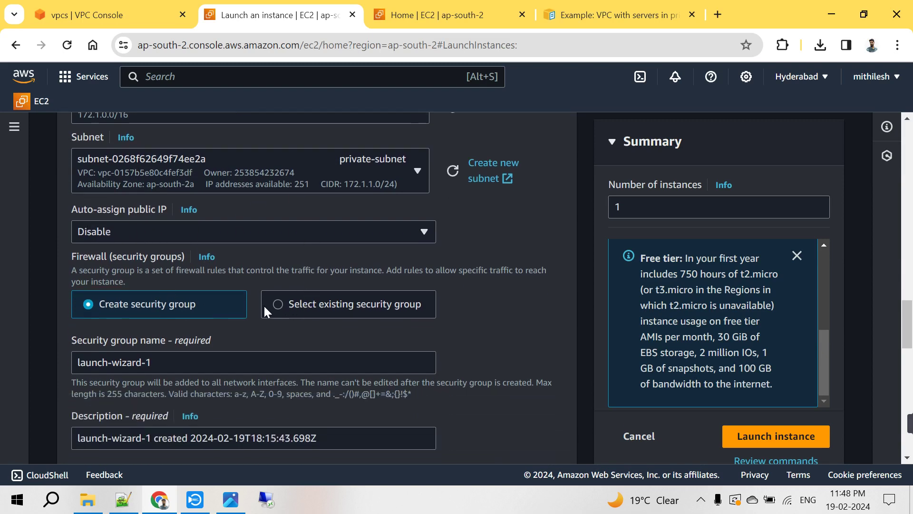
scroll(275, 341, down, 3)
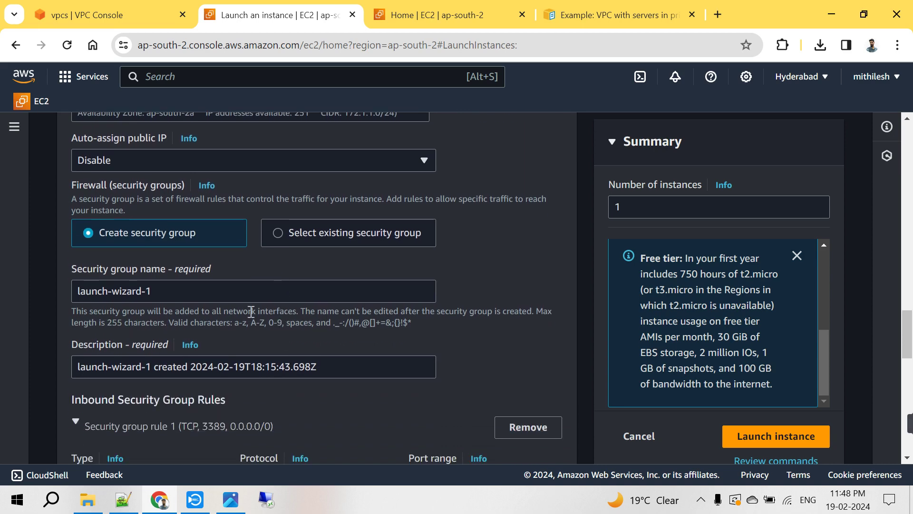
scroll(195, 339, down, 3)
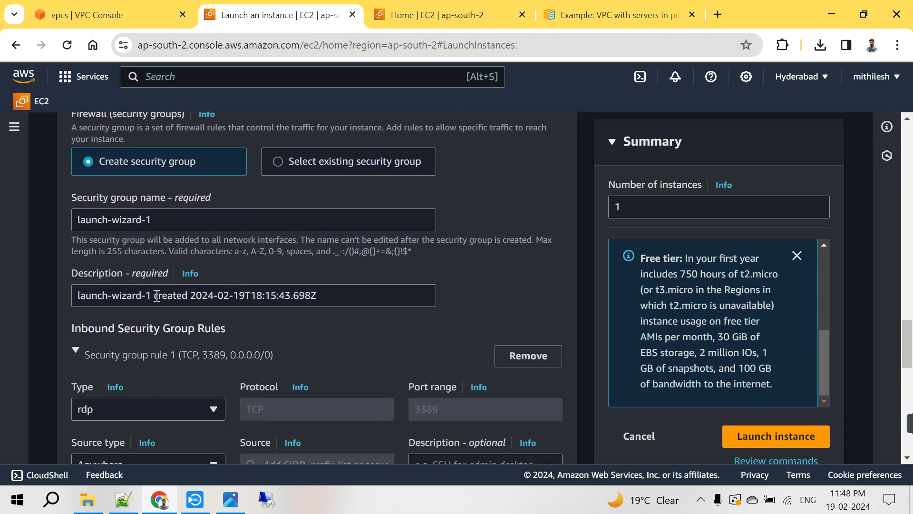
scroll(233, 360, down, 3)
scroll(276, 371, down, 10)
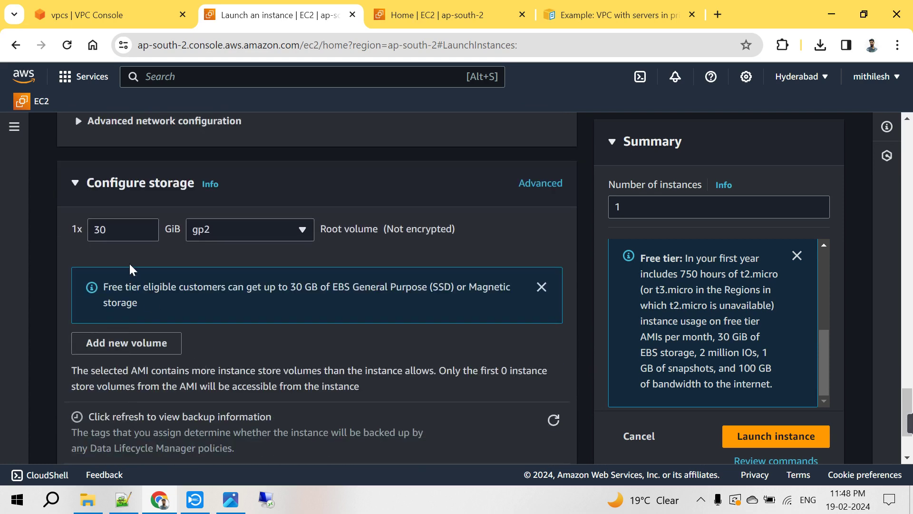
- Set the root volume size to 33 GiB and launch the instance
click(127, 231)
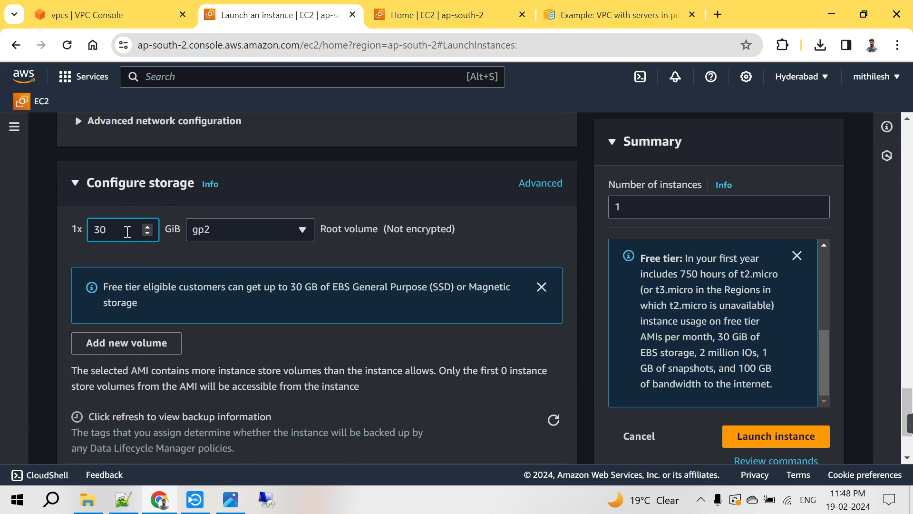
key(BackSpace)
text(3)
scroll(478, 312, down, 2)
scroll(194, 268, up, 4)
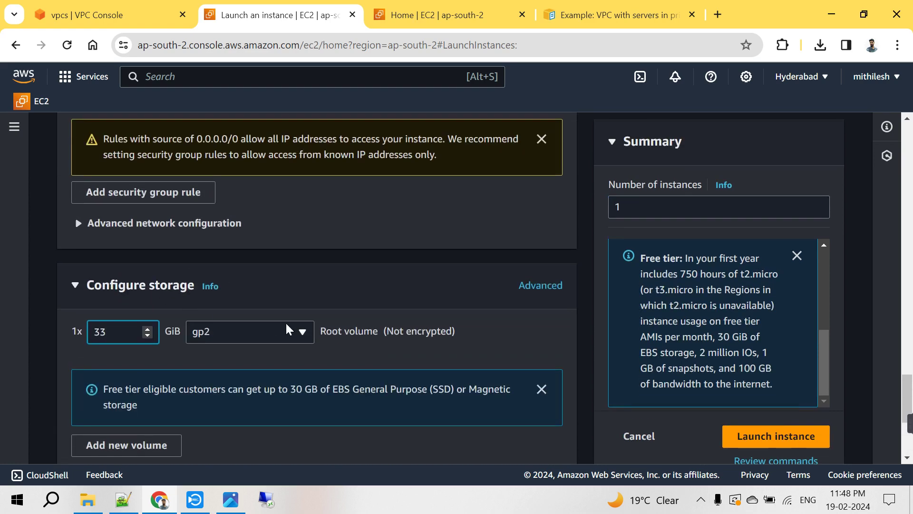
scroll(286, 322, down, 2)
click(760, 437)
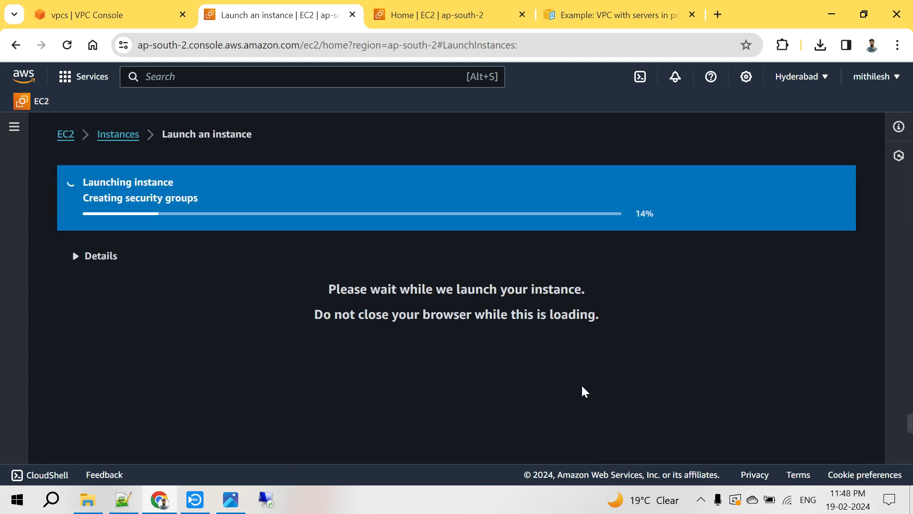
- Reload the signed-out EC2 dashboard to restore the session, and check the list of VPCs
click(420, 18)
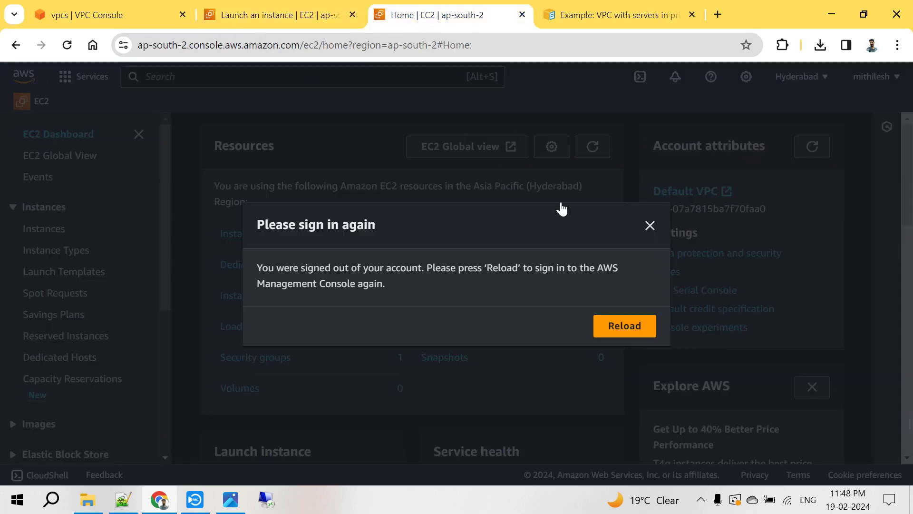
click(614, 326)
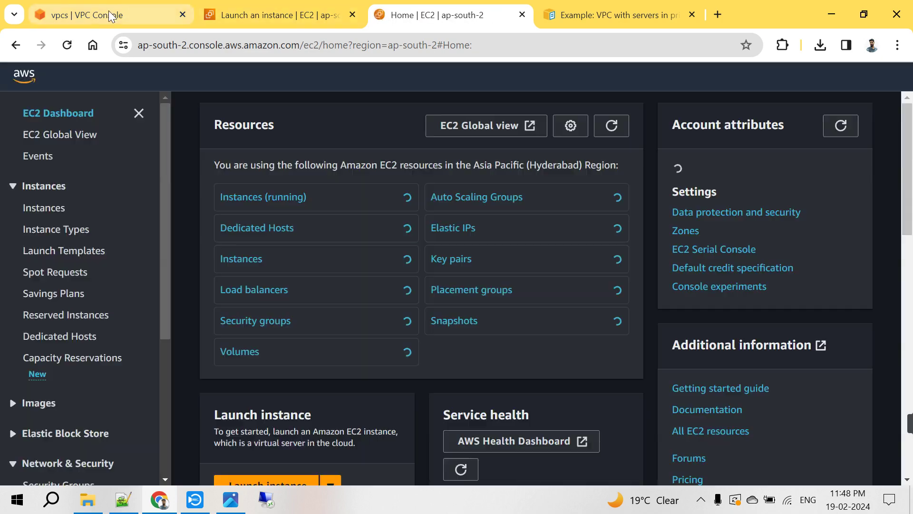
click(110, 13)
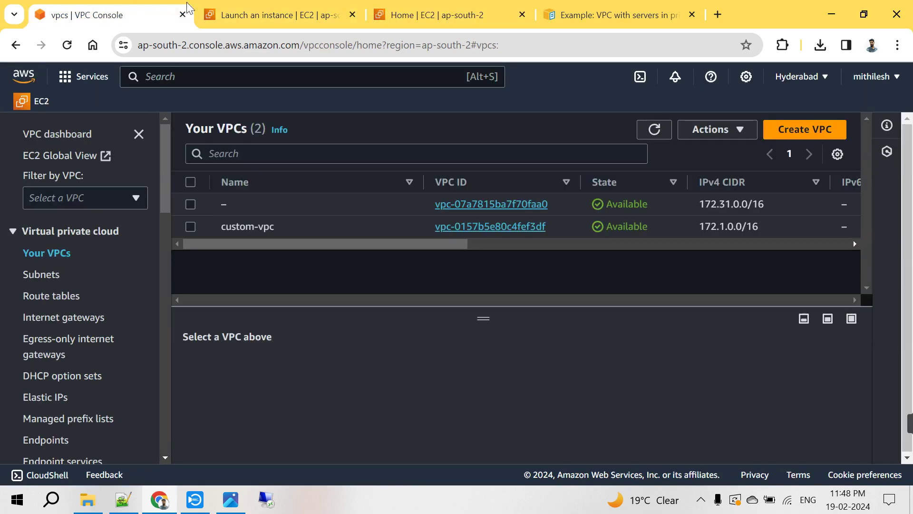
- Start another instance launch from the EC2 instances list and name the instance public-windows
click(247, 14)
click(66, 136)
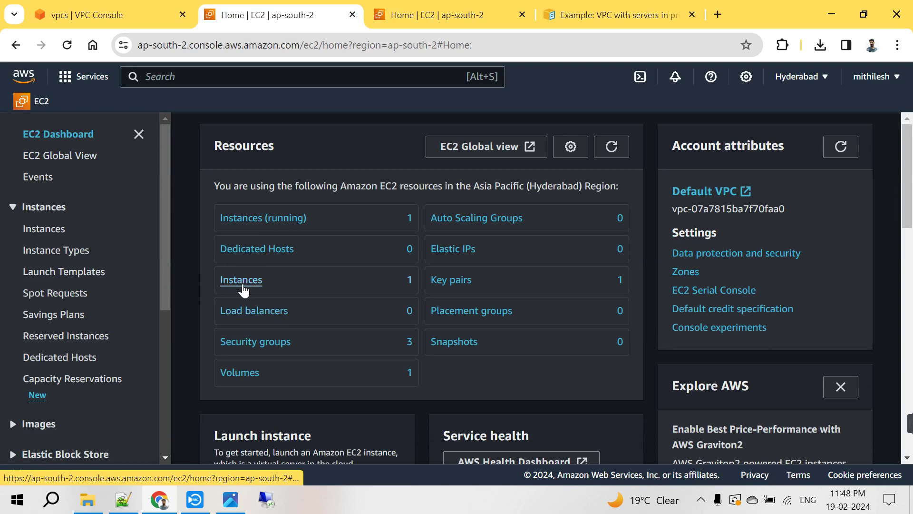
click(241, 282)
click(775, 129)
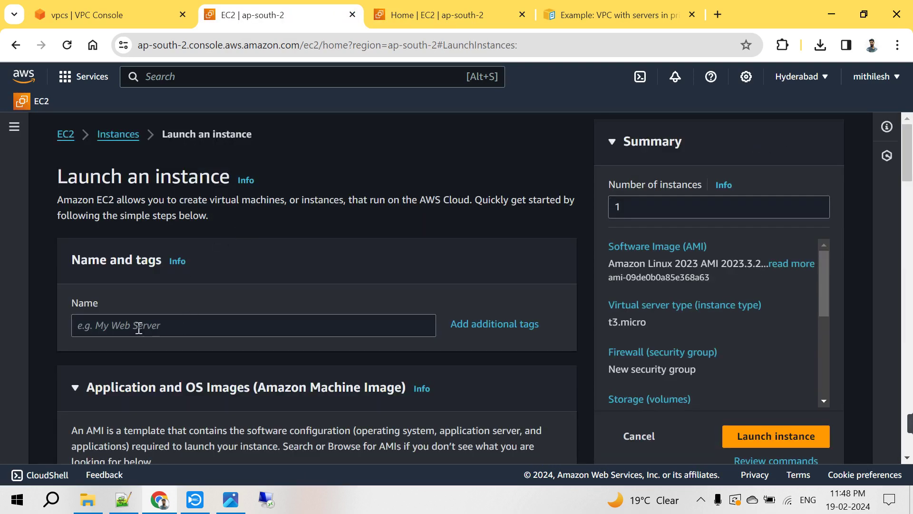
click(138, 327)
text(public-wi)
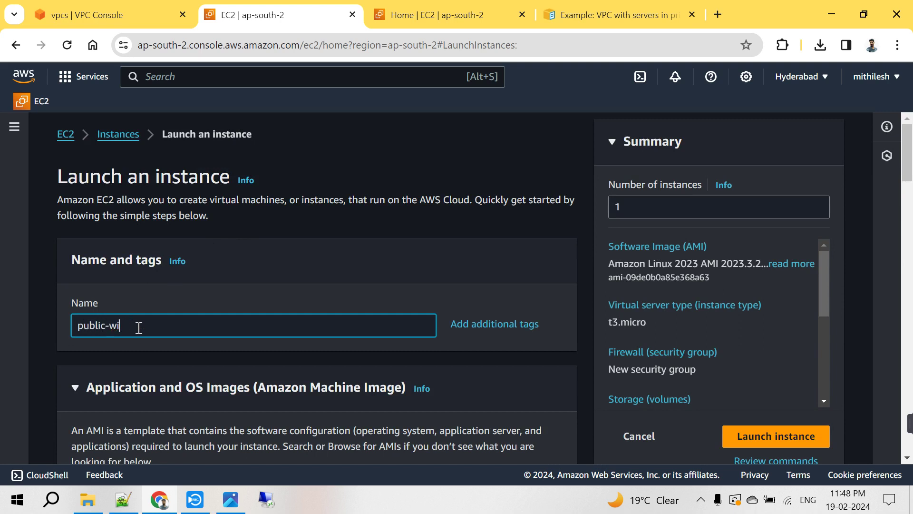
text(ndows)
- Choose the Windows image, Microsoft Windows Server 2022 Base, for the public-windows instance
scroll(143, 321, down, 6)
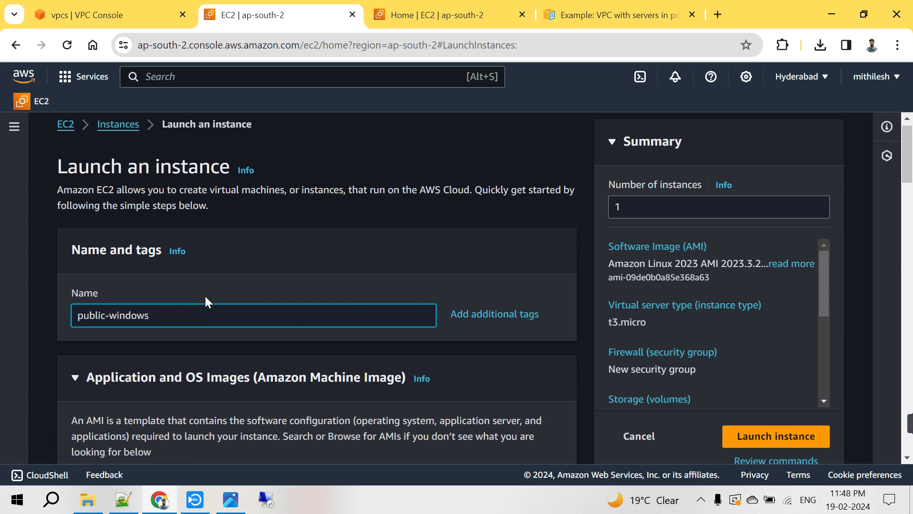
click(237, 315)
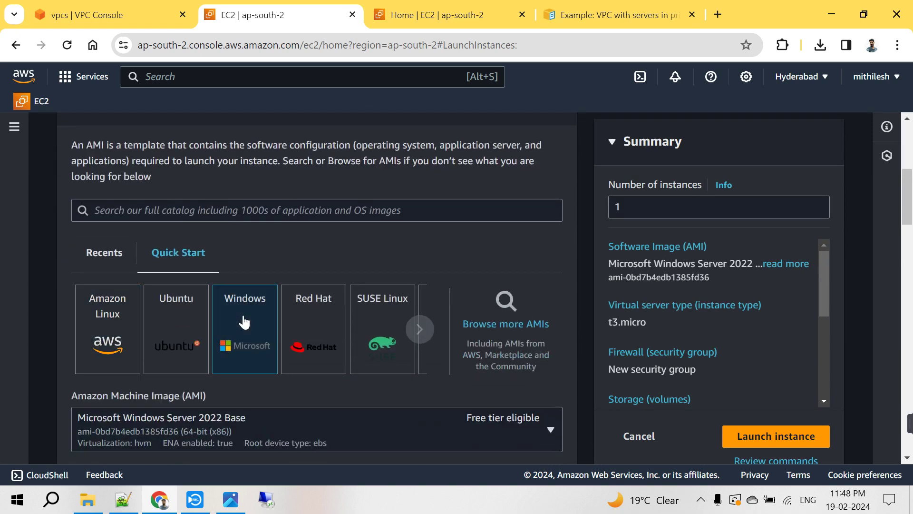
scroll(405, 275, down, 6)
scroll(352, 306, up, 3)
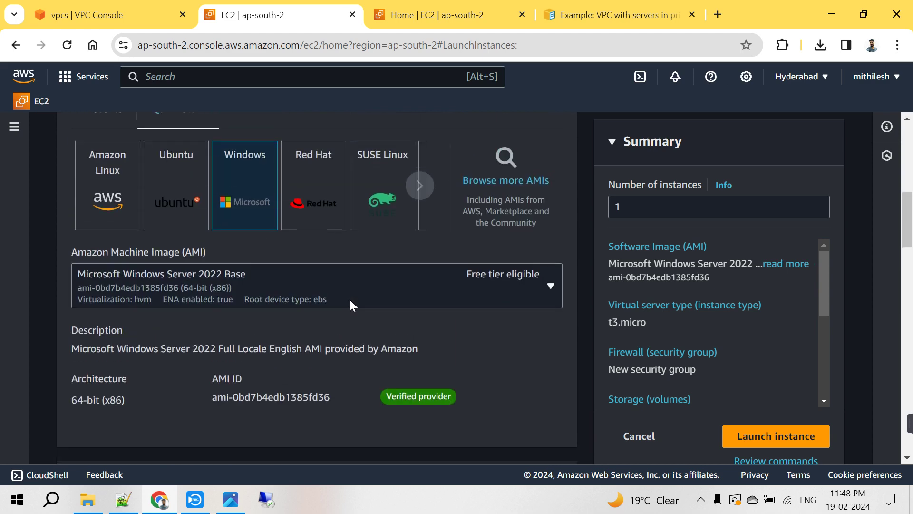
- Select the existing private-key key pair for the public-windows instance's login
scroll(354, 301, down, 6)
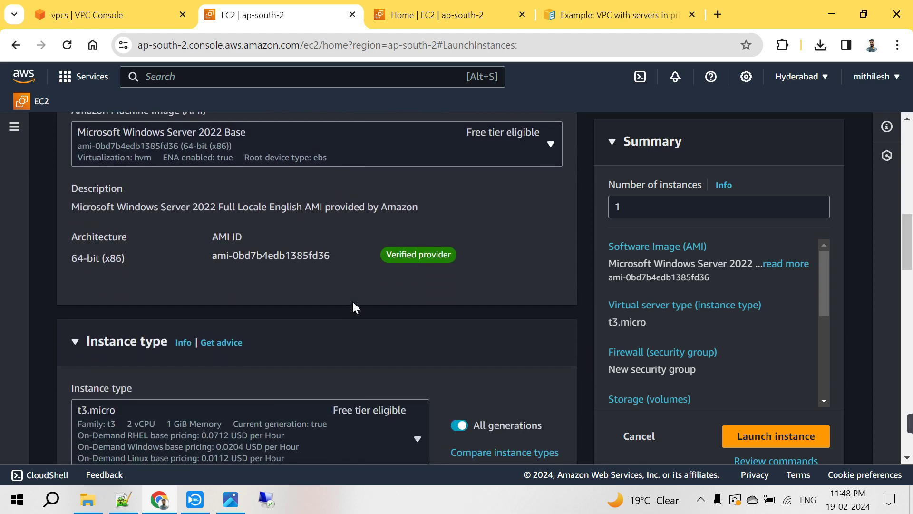
scroll(377, 304, down, 4)
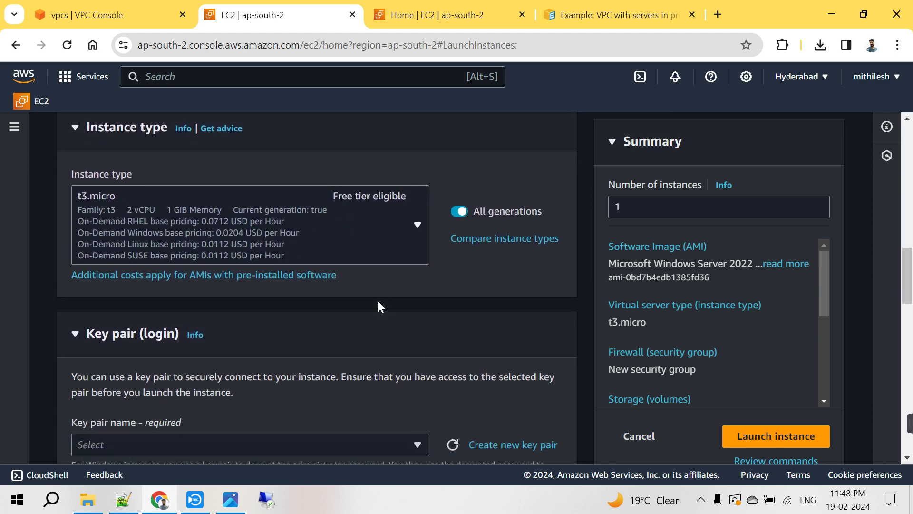
scroll(397, 307, down, 2)
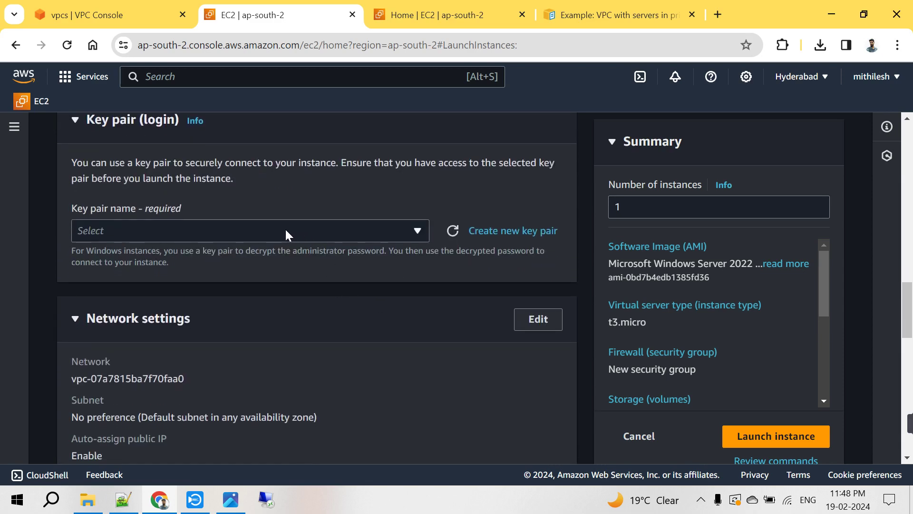
click(285, 231)
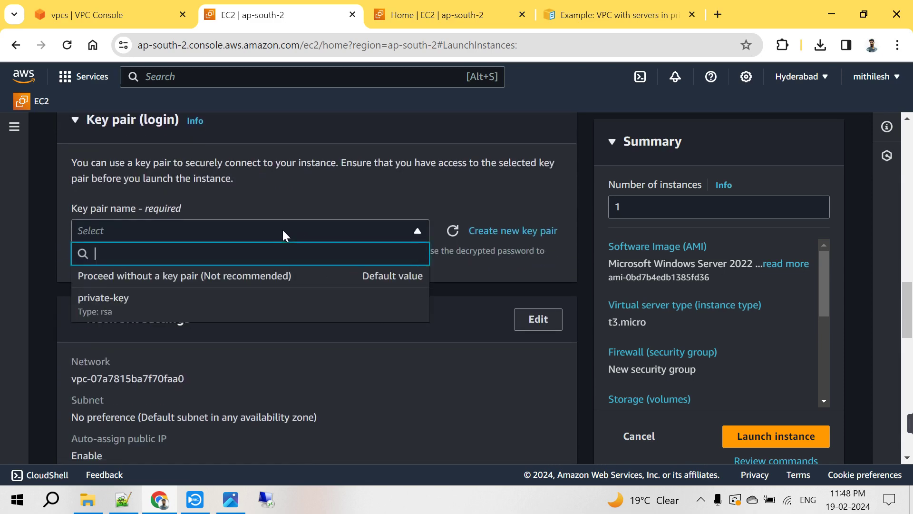
click(142, 309)
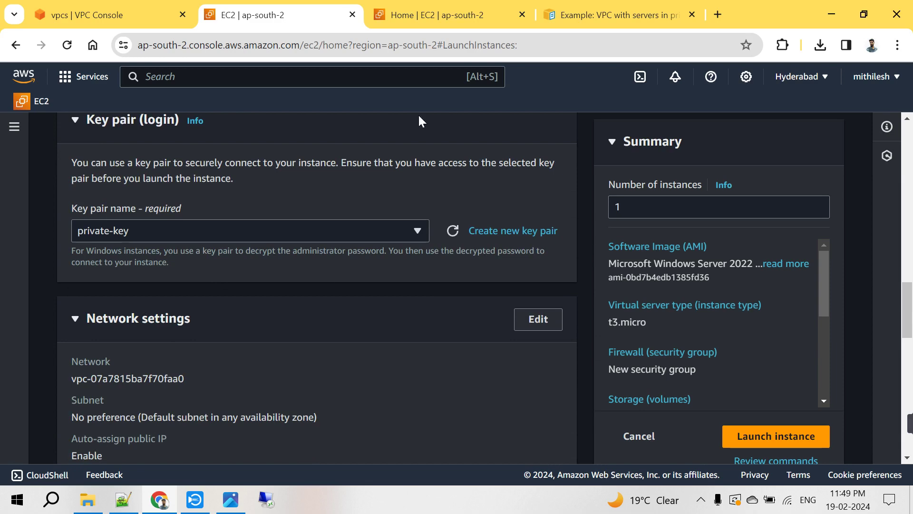
- Edit the network settings to use the custom-vpc VPC and its public-subnet
scroll(259, 276, down, 3)
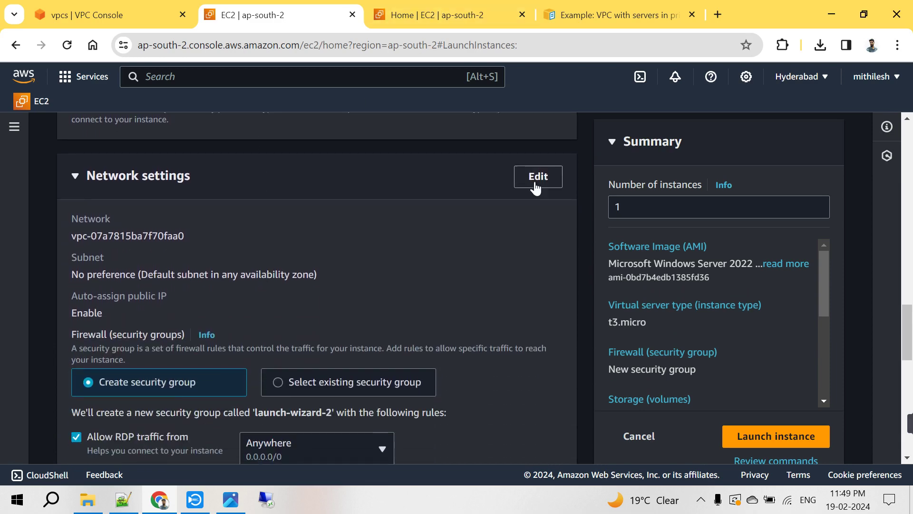
click(536, 186)
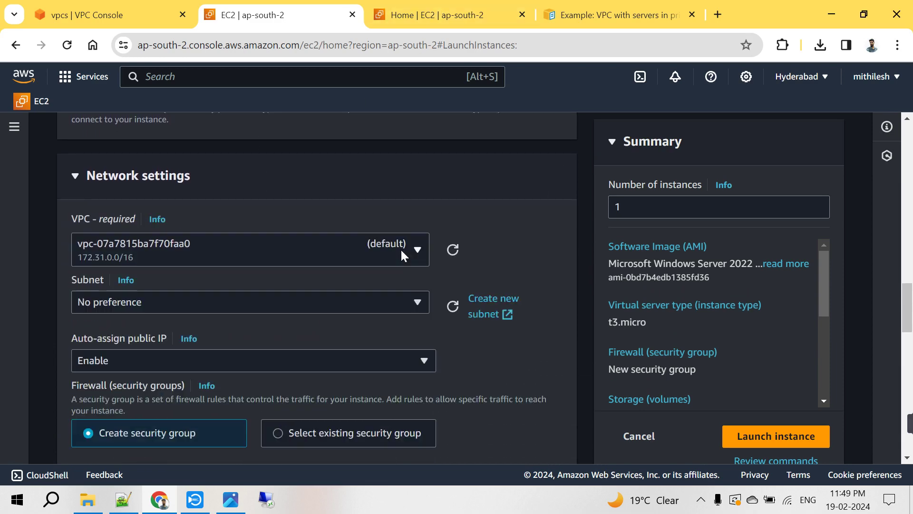
click(217, 257)
click(265, 300)
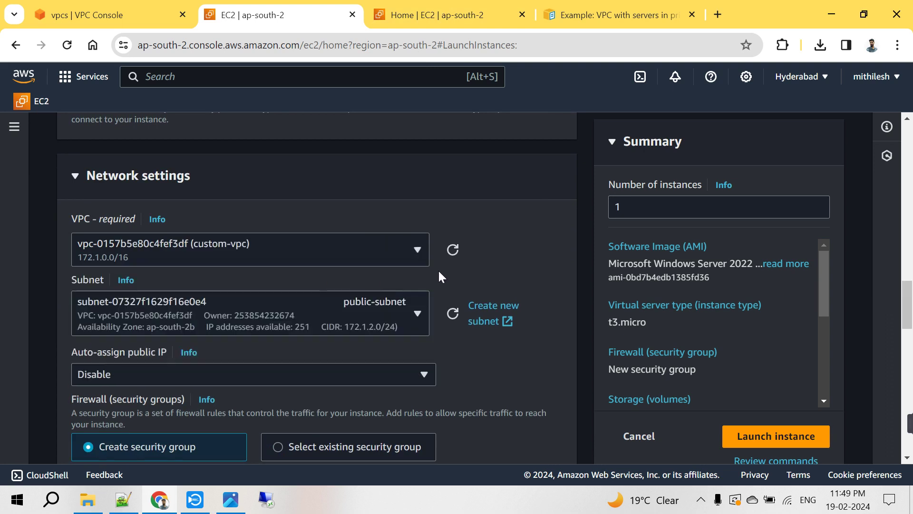
scroll(438, 270, down, 1)
click(304, 252)
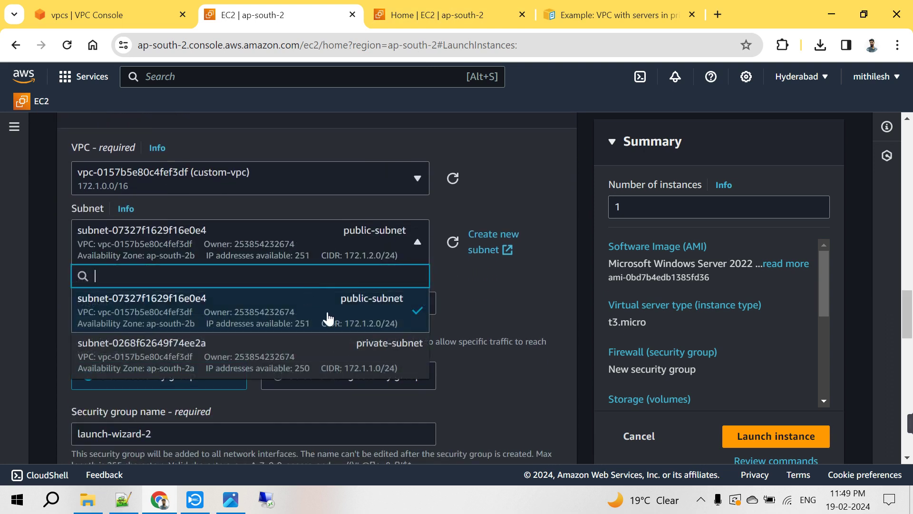
click(310, 315)
- Recheck the image and key pair choices, and enable auto-assign public IP for the instance
scroll(395, 263, up, 6)
scroll(396, 263, up, 10)
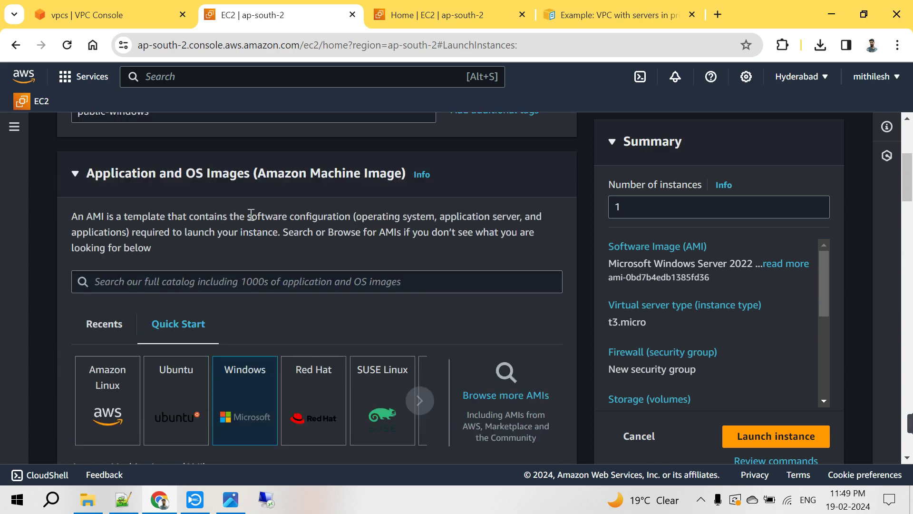
scroll(232, 317, down, 10)
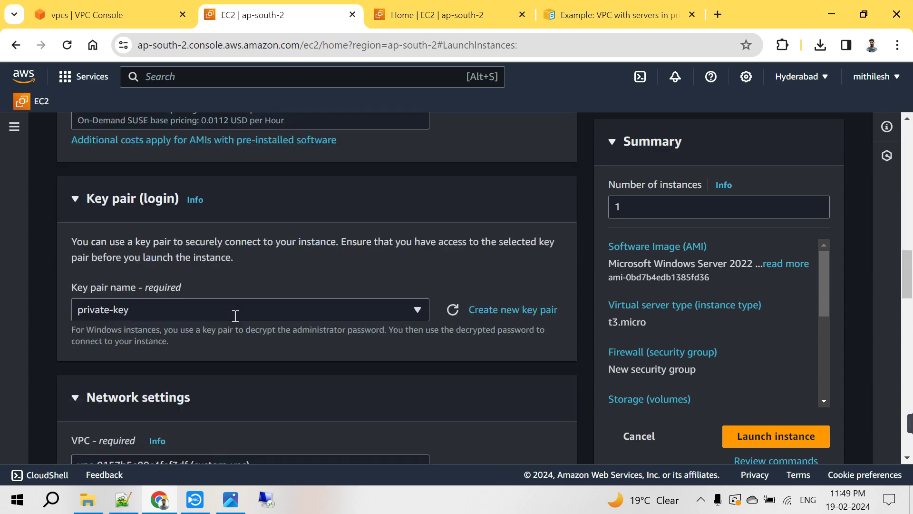
scroll(296, 336, down, 6)
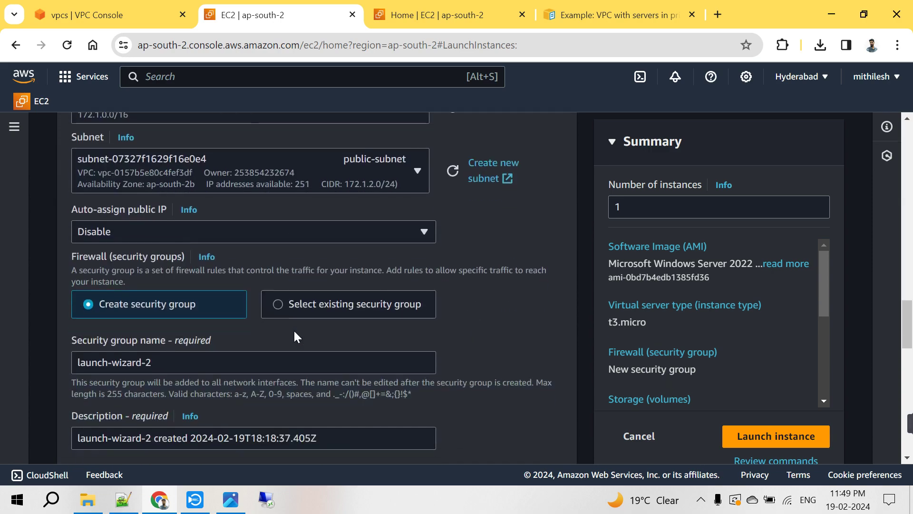
click(153, 230)
click(200, 253)
- Keep the new security group with its RDP rule and set the root volume size to 35 GiB
scroll(463, 230, down, 1)
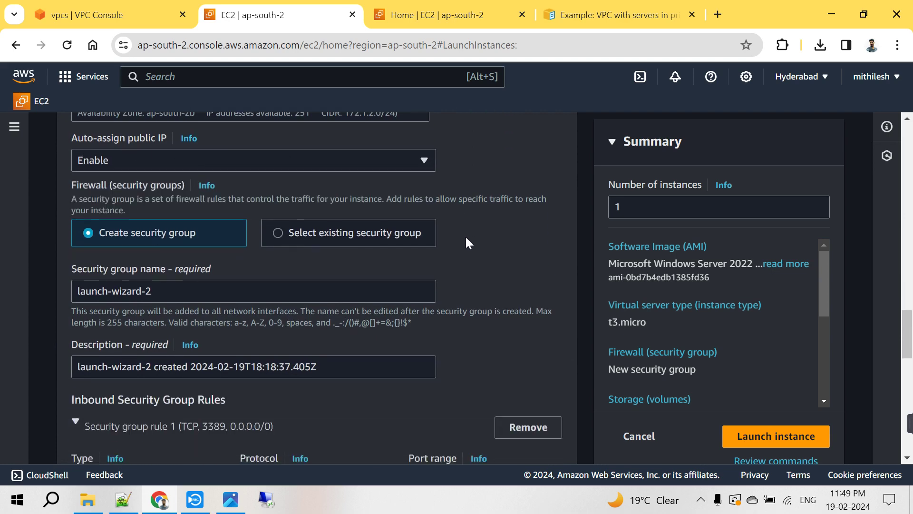
scroll(467, 243, down, 1)
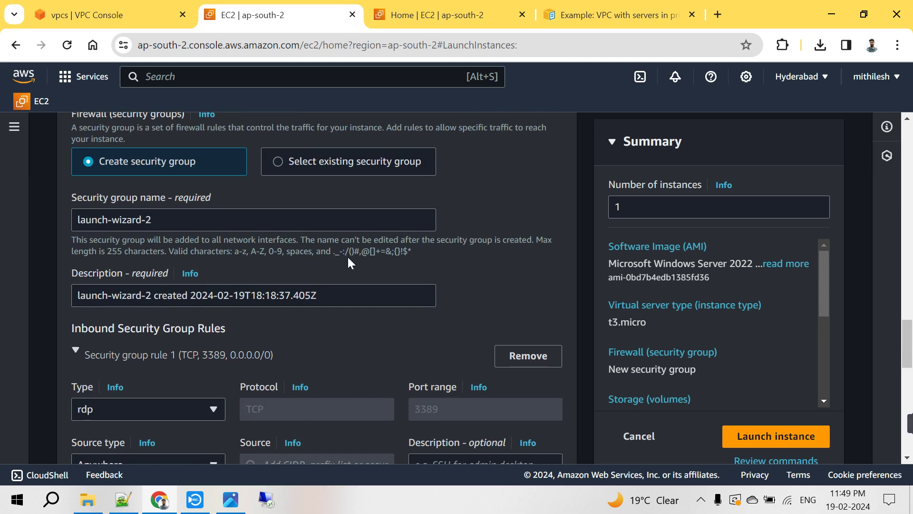
scroll(299, 270, down, 7)
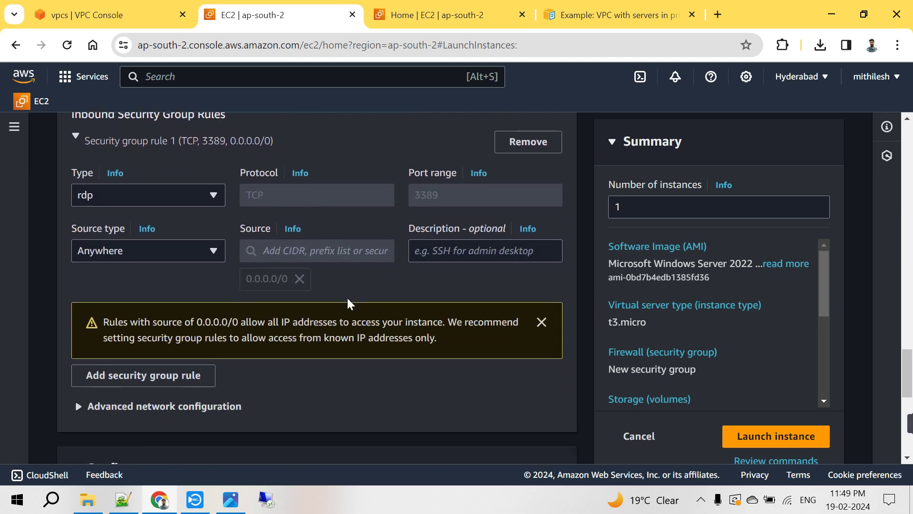
click(126, 237)
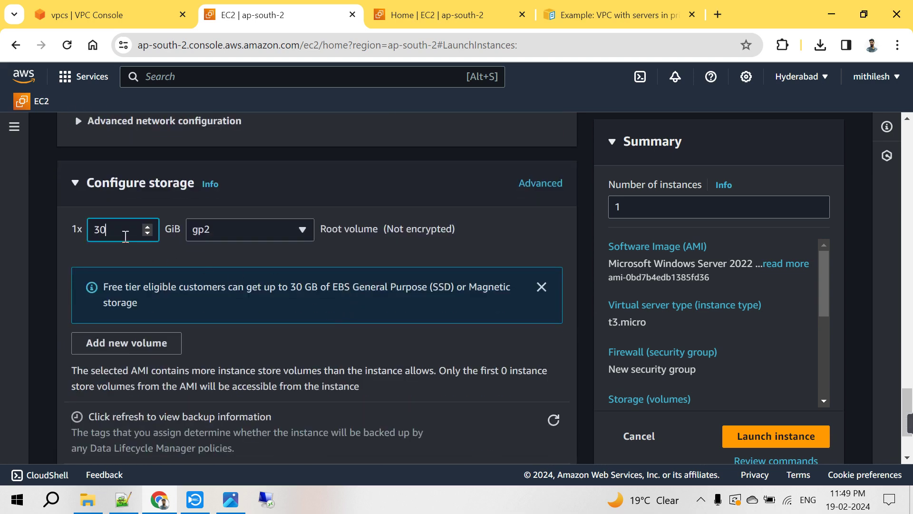
key(BackSpace)
click(476, 235)
scroll(478, 240, down, 2)
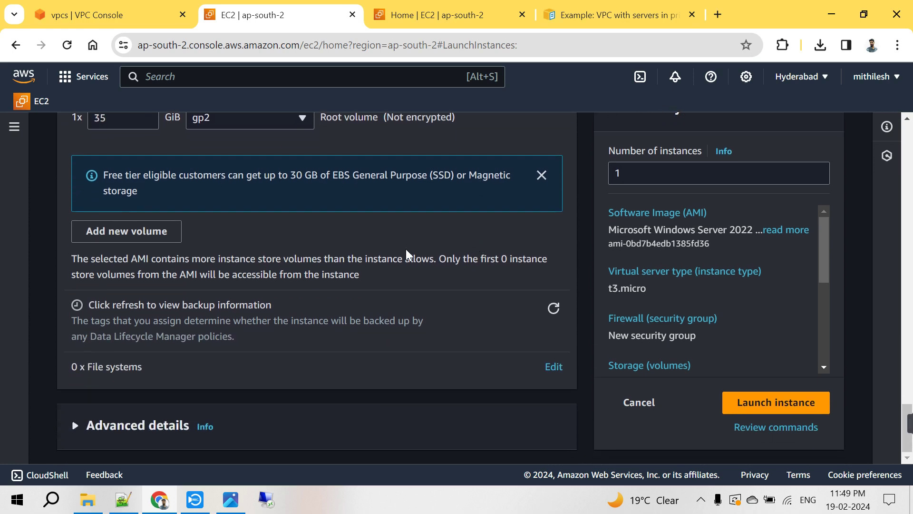
- Check the storage configuration once more and launch the public-windows instance
scroll(419, 298, up, 3)
scroll(404, 333, down, 3)
scroll(418, 287, up, 3)
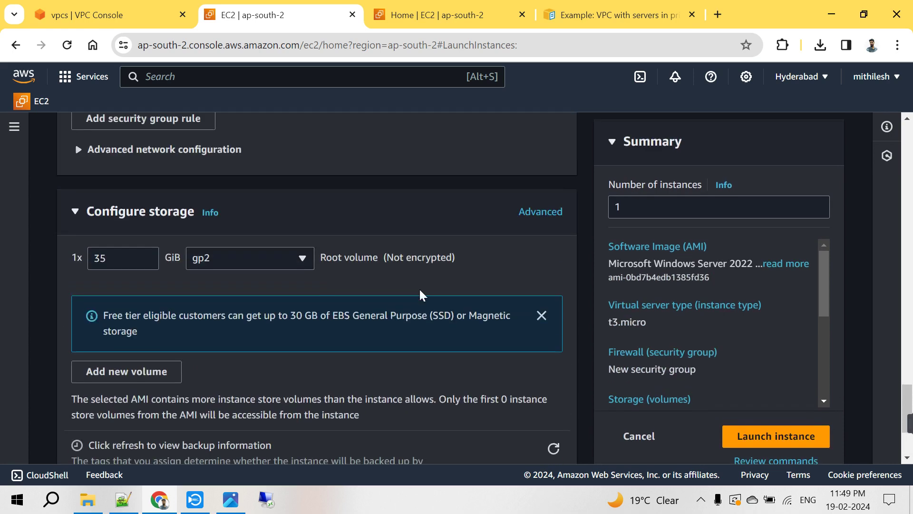
click(733, 437)
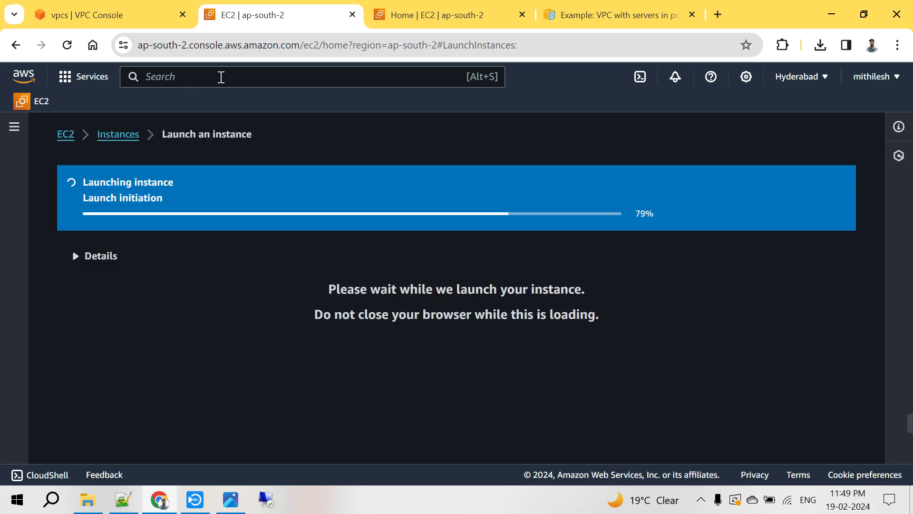
- View the list of running EC2 instances, enlarged so both public-windows and private-windows can be seen
click(426, 15)
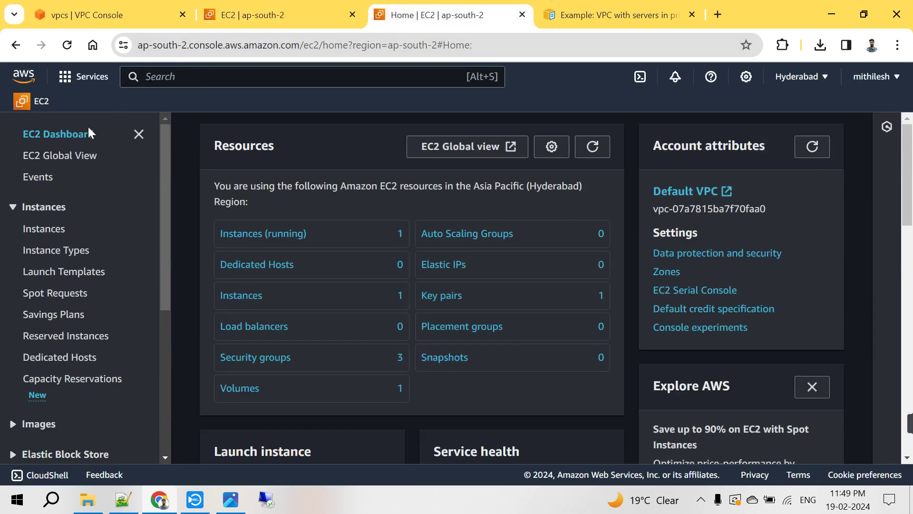
click(44, 208)
click(38, 208)
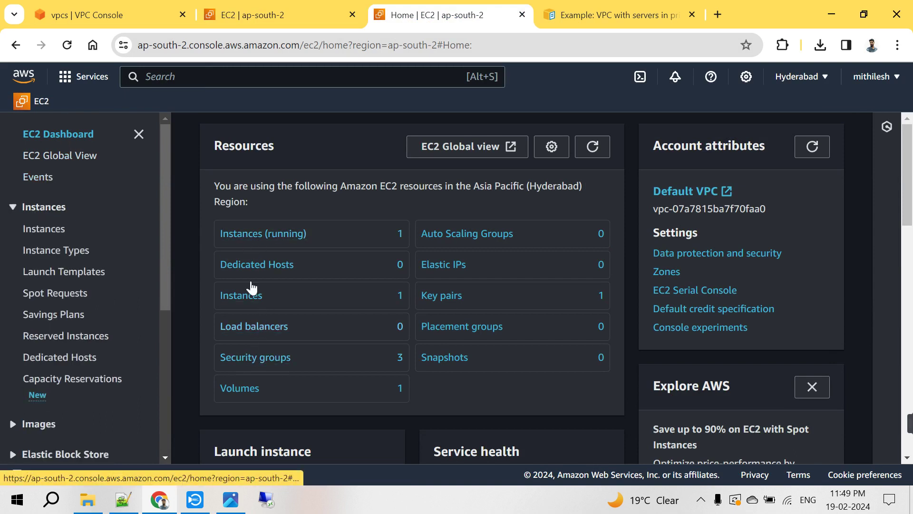
click(251, 235)
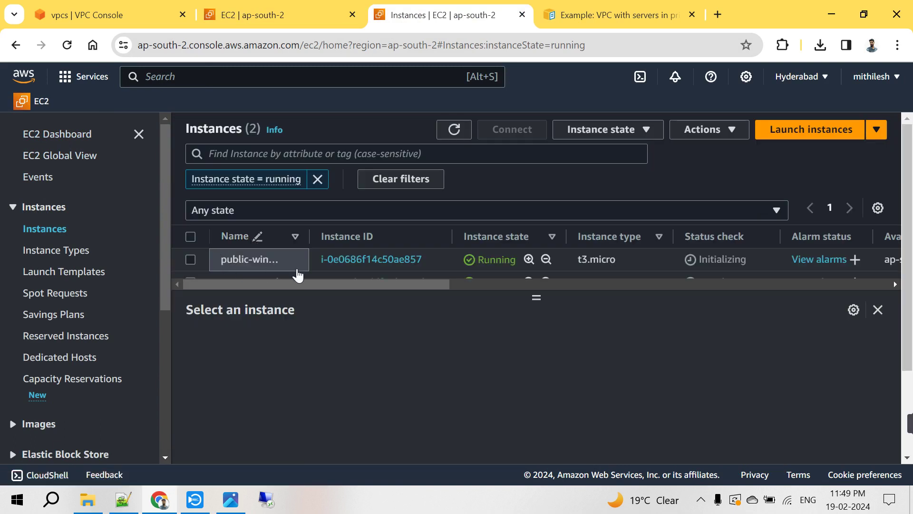
scroll(362, 254, down, 1)
scroll(461, 263, up, 1)
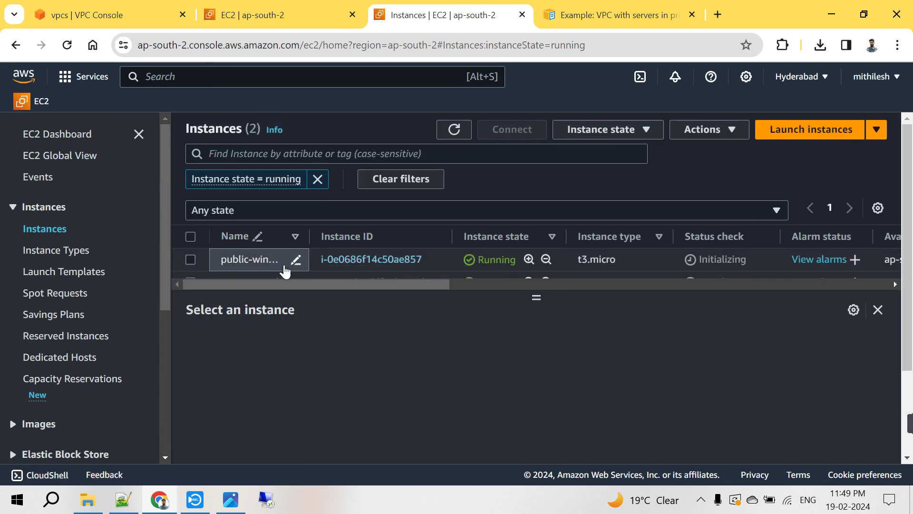
drag(538, 297, 537, 330)
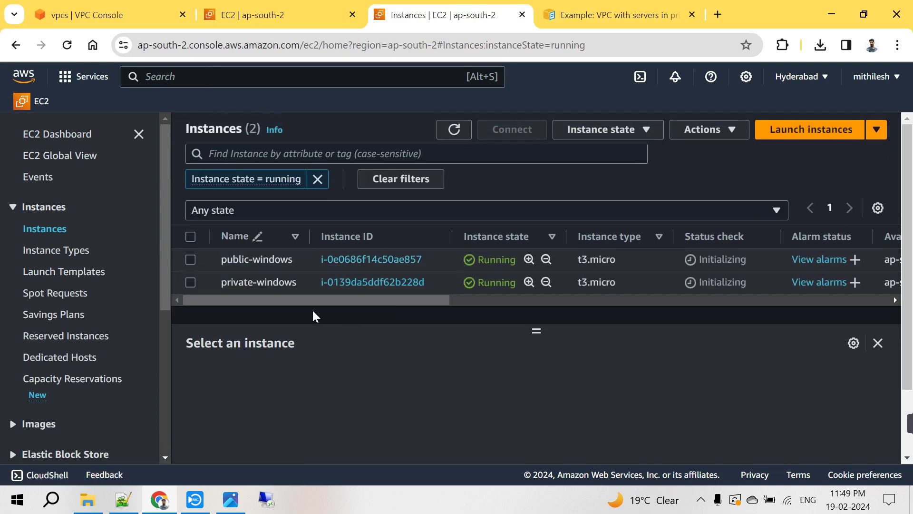
- Select the private-windows instance and examine its public and private IPv4 addresses in the enlarged details
click(202, 285)
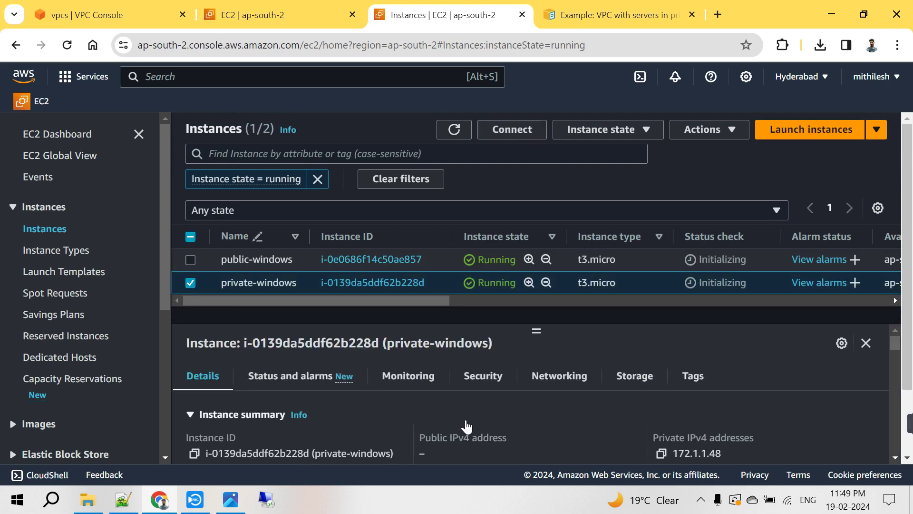
scroll(467, 427, down, 1)
drag(542, 339, 522, 334)
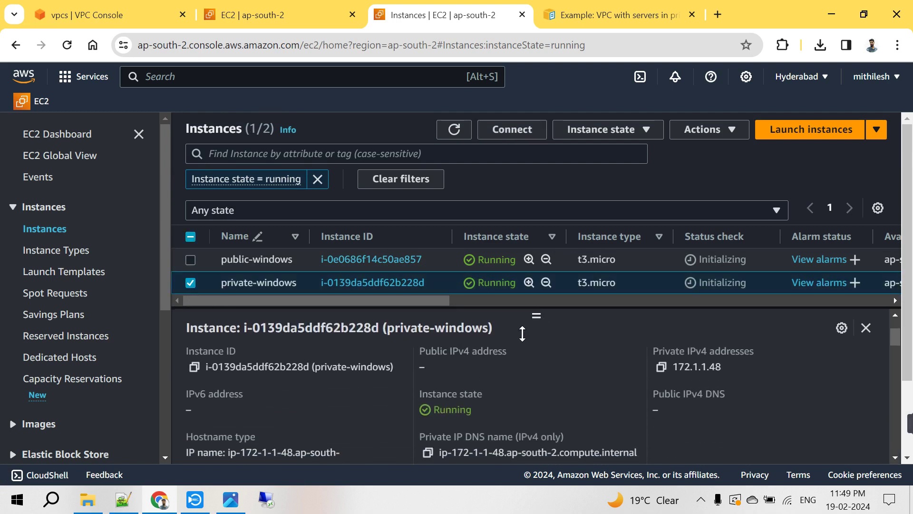
- Examine the private-windows instance details, including its VPC, subnet, AMI, key pair and capacity reservation
scroll(476, 400, down, 3)
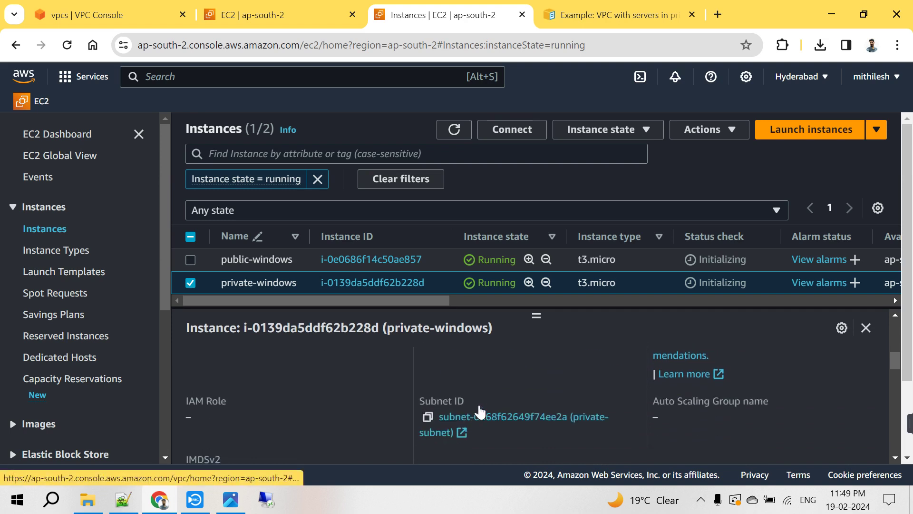
scroll(497, 425, down, 5)
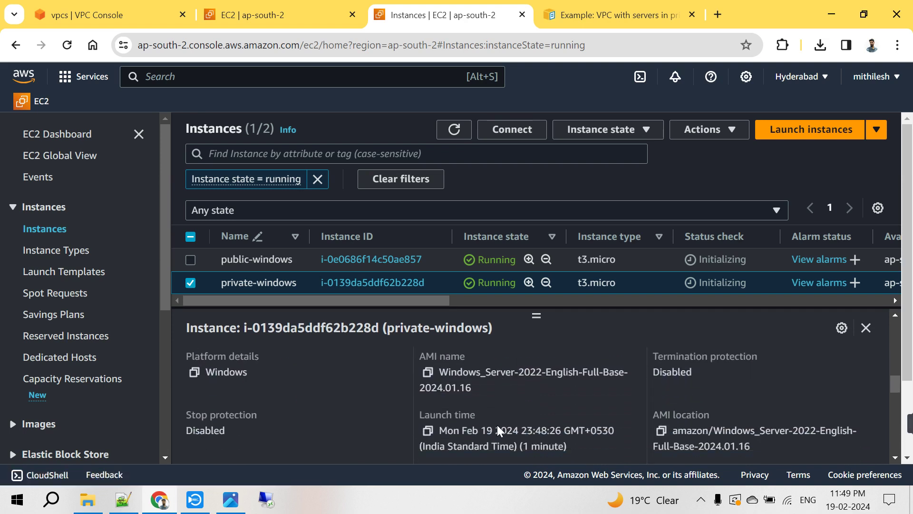
scroll(498, 425, down, 5)
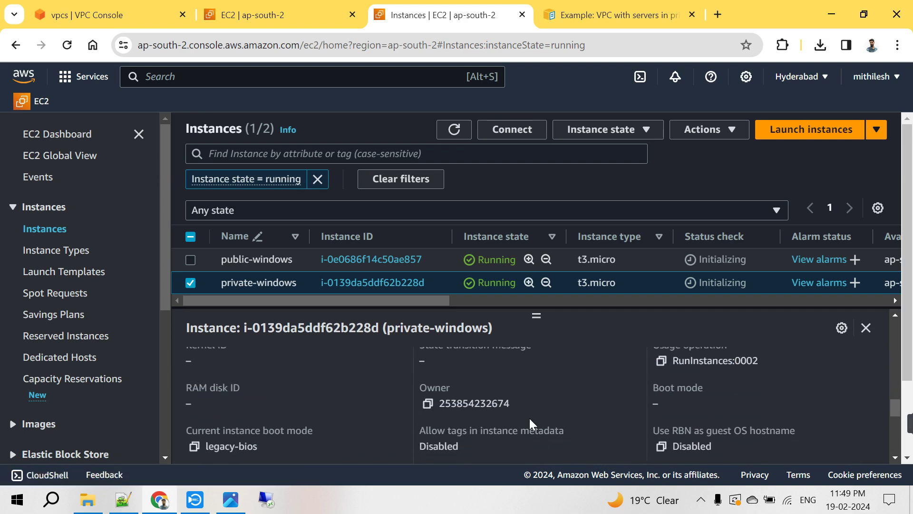
scroll(529, 419, down, 5)
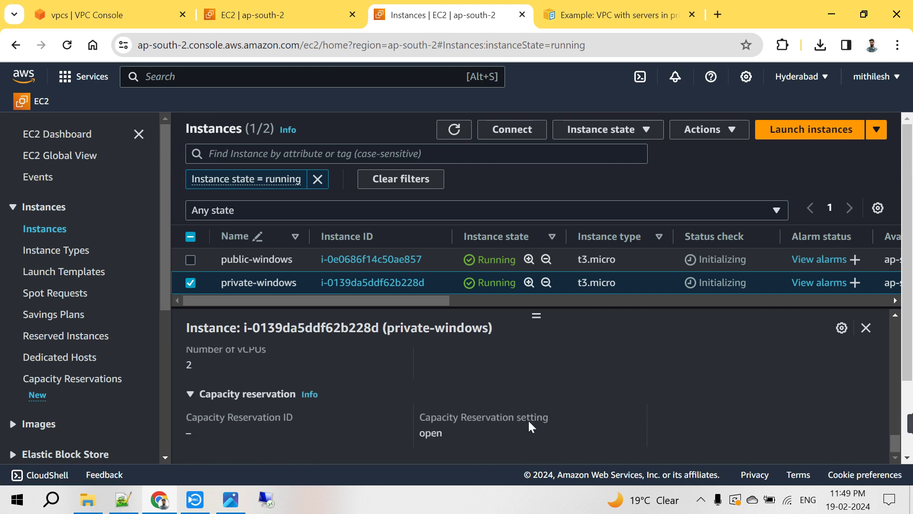
scroll(529, 421, up, 5)
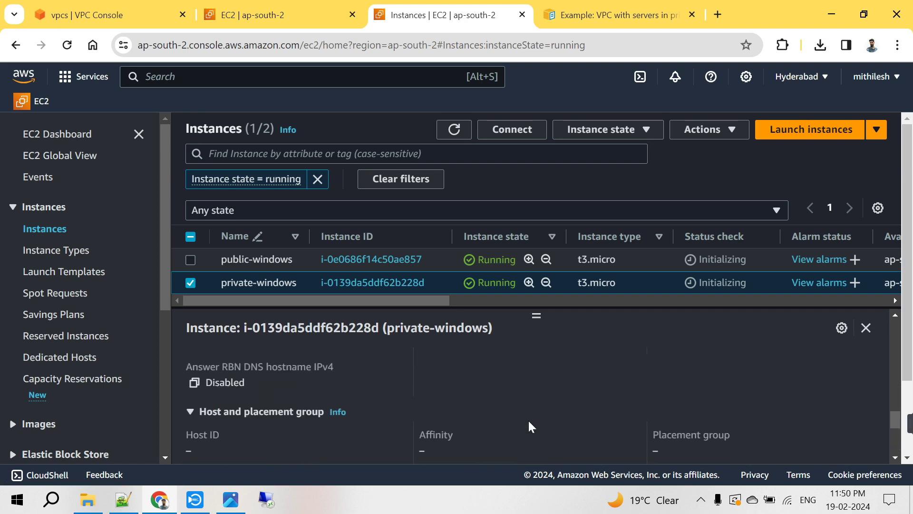
scroll(529, 423, up, 5)
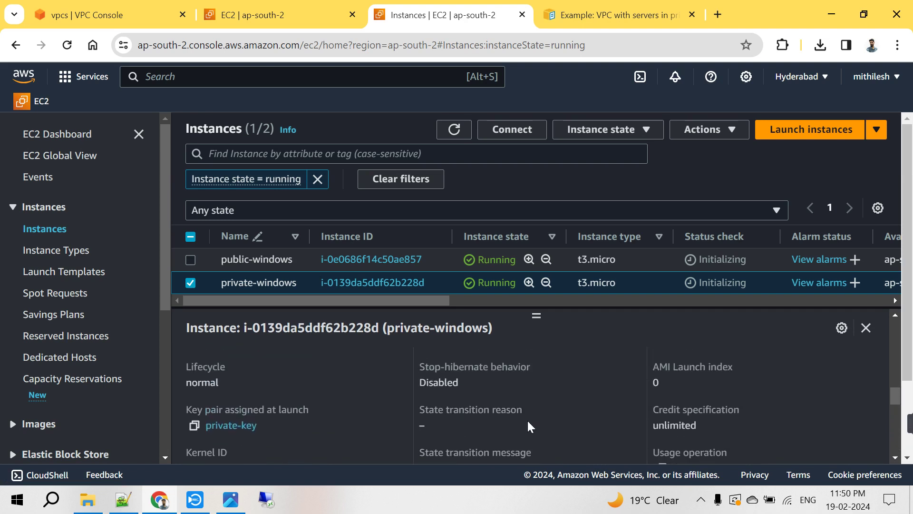
scroll(529, 425, up, 2)
scroll(529, 425, up, 2)
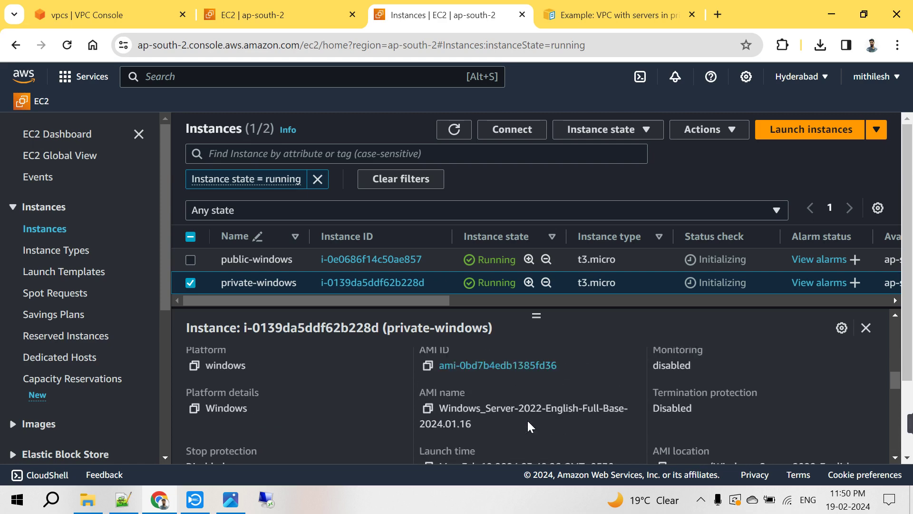
scroll(527, 419, up, 8)
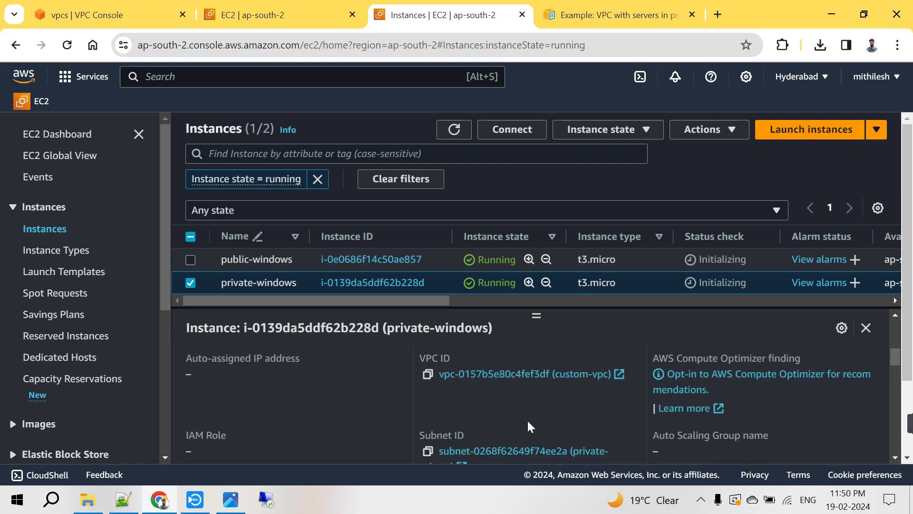
scroll(527, 419, up, 5)
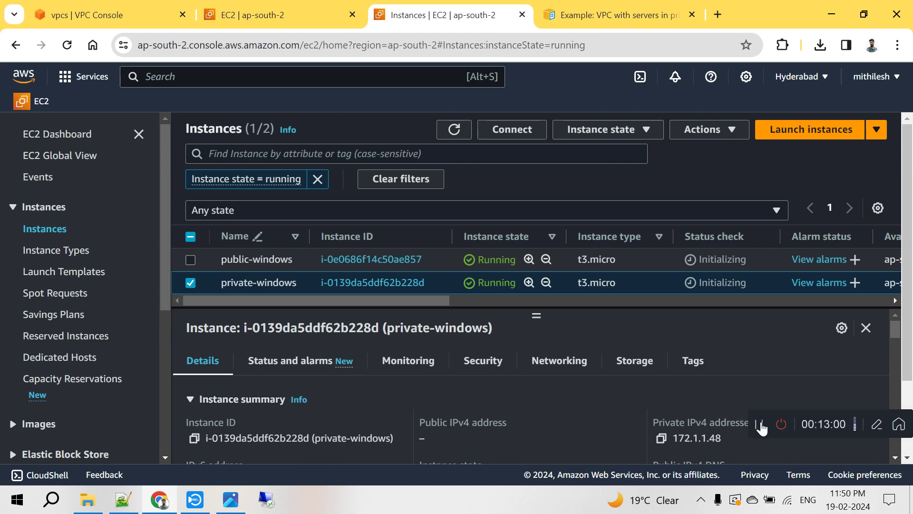
scroll(761, 427, down, 5)
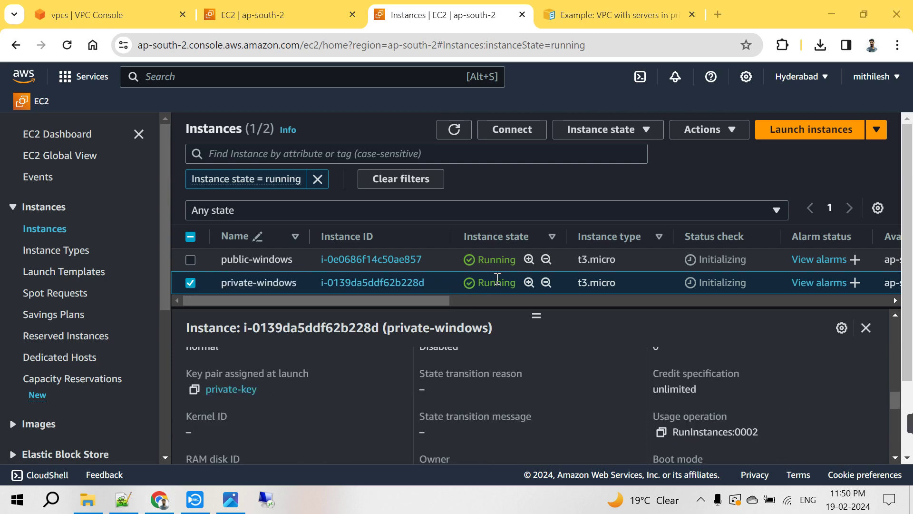
- Select only the public-windows instance instead of private-windows and copy its public IPv4 address
click(191, 282)
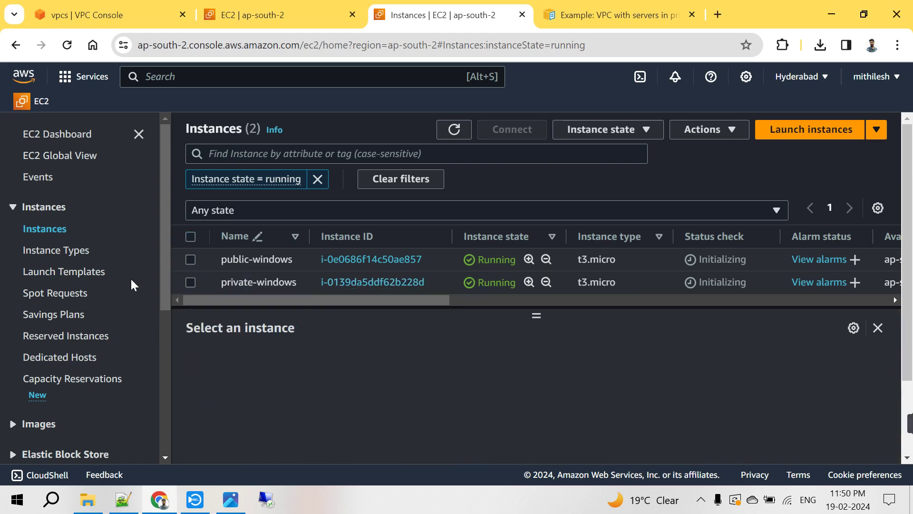
click(191, 259)
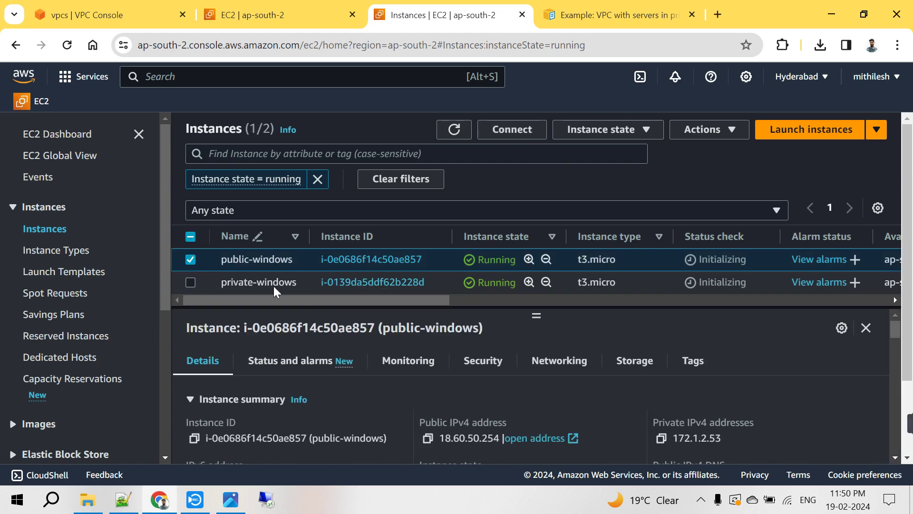
click(427, 438)
- Switch to Remote Desktop Connection and start a connection to the computer 18.60.50.254
click(266, 500)
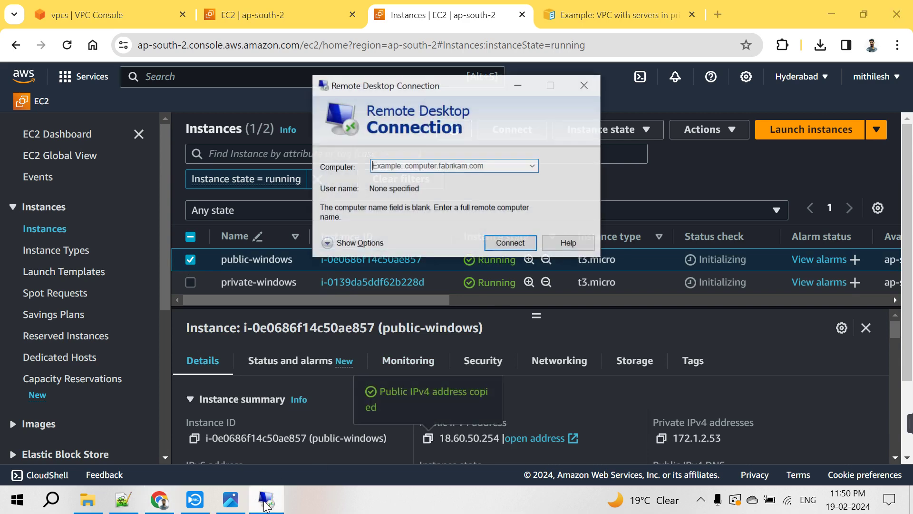
click(396, 166)
key(ctrl+v)
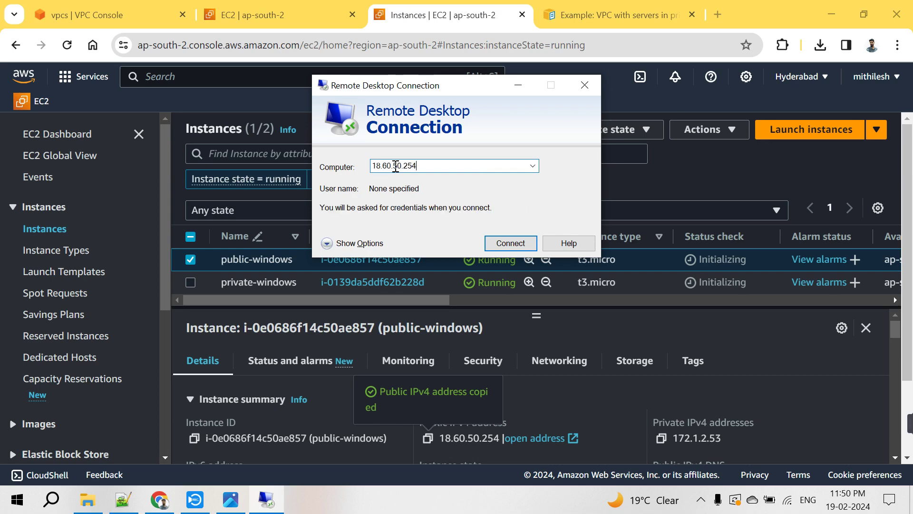
click(505, 245)
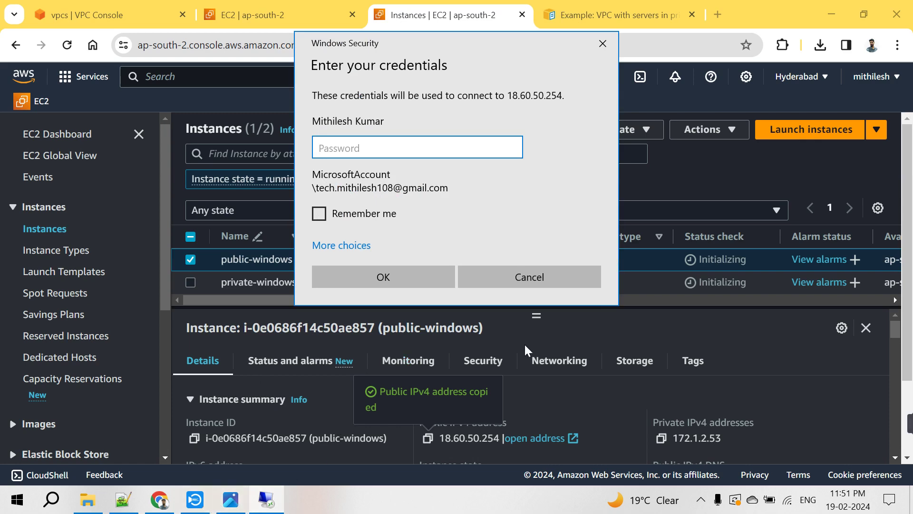
- Return to the EC2 console, open the RDP client connection details for public-windows and keep Administrator (English) as the username
click(590, 344)
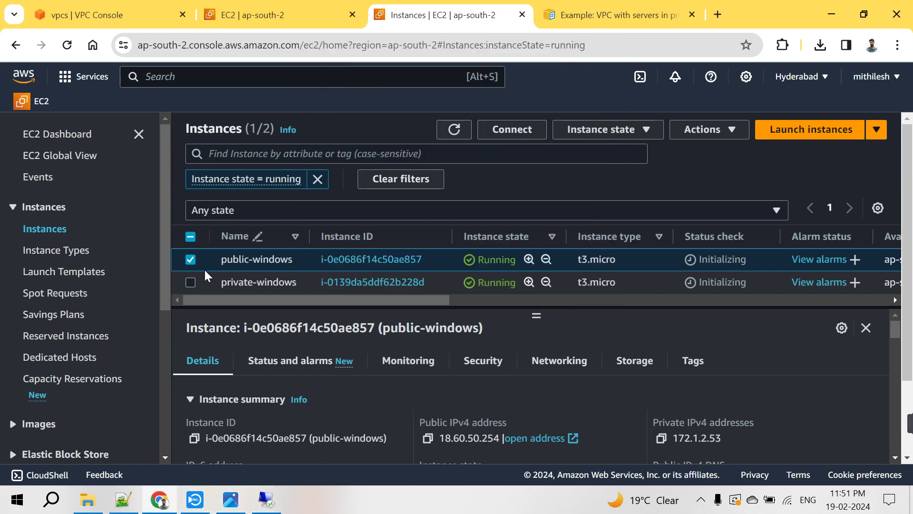
click(512, 130)
click(202, 240)
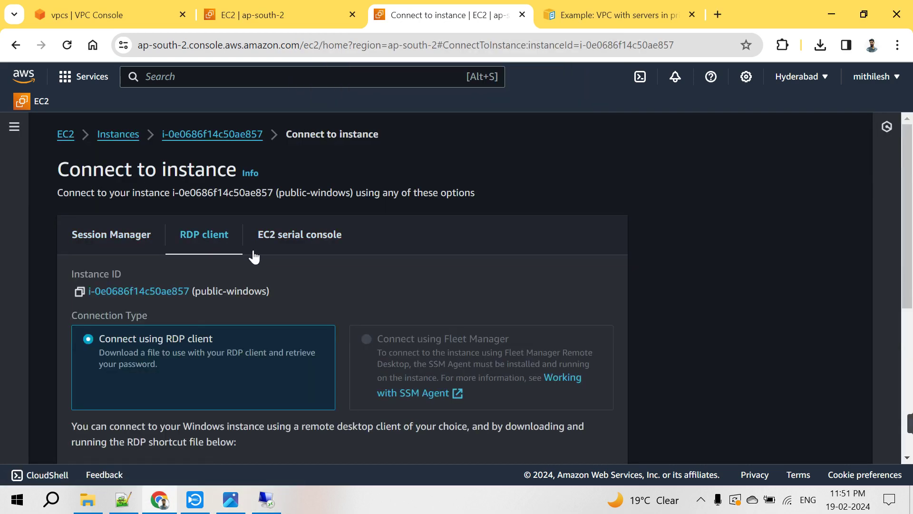
scroll(255, 257, down, 3)
click(475, 417)
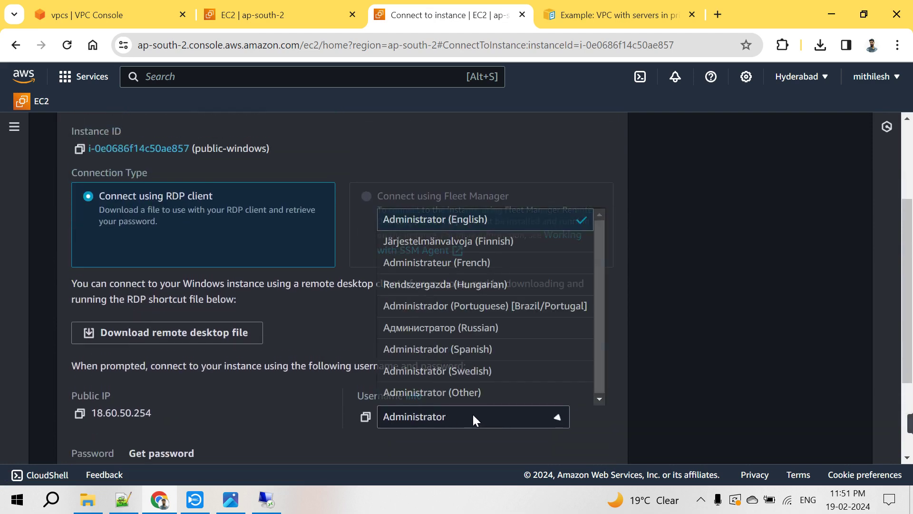
click(455, 412)
scroll(293, 421, down, 2)
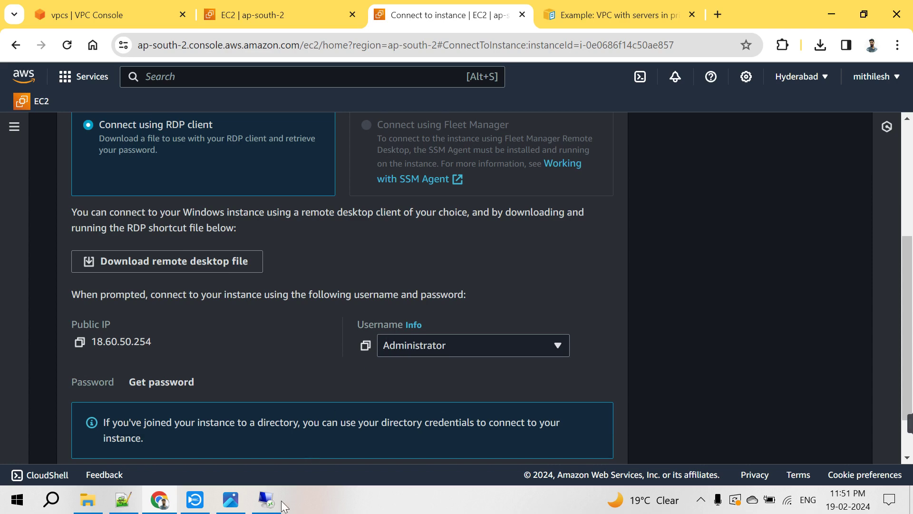
- Switch to the Notepad++ notes, select the user name Administrator on line 29 and minimize the notes
click(125, 503)
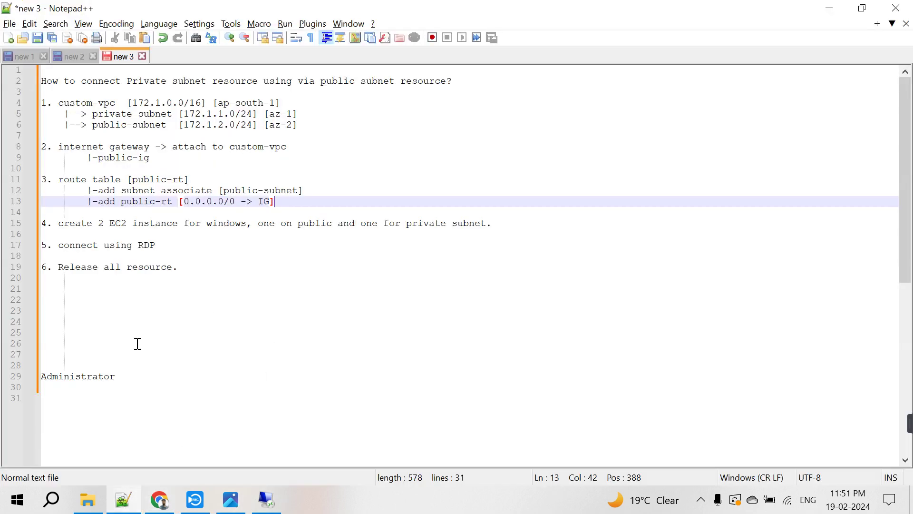
click(100, 376)
double_click(112, 378)
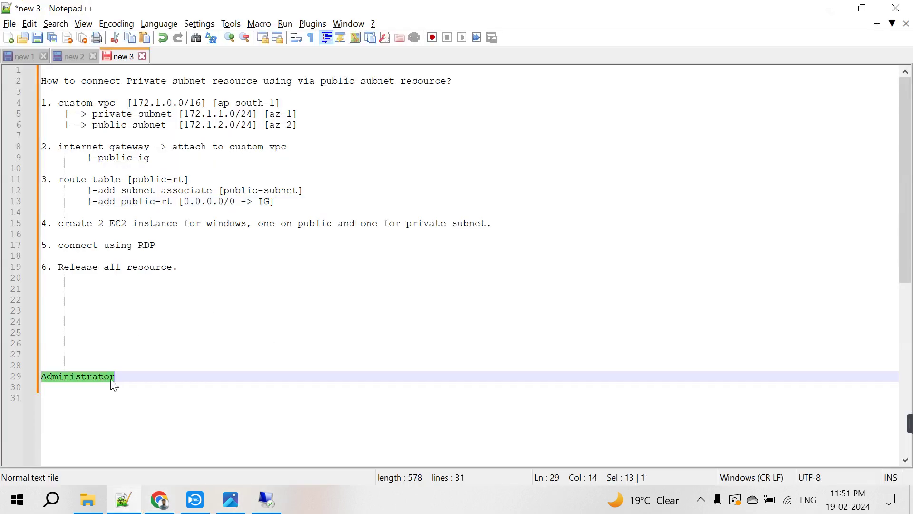
click(830, 8)
- In the Remote Desktop credentials prompt, choose to use a different account and enter Administrator as the user name
right_click(268, 500)
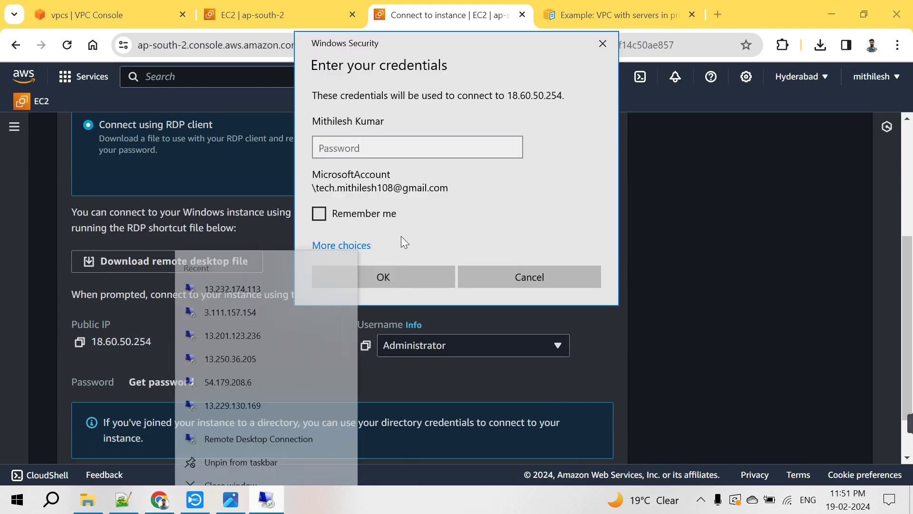
click(371, 148)
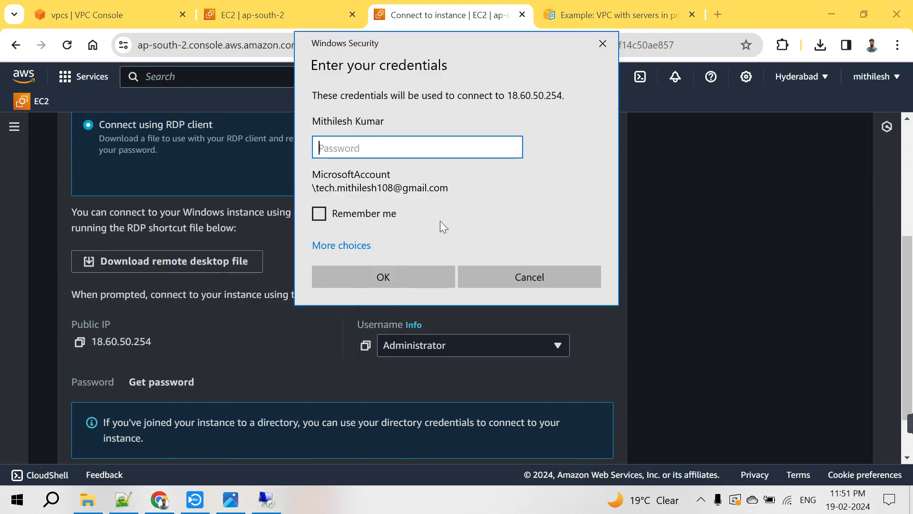
click(341, 246)
click(383, 324)
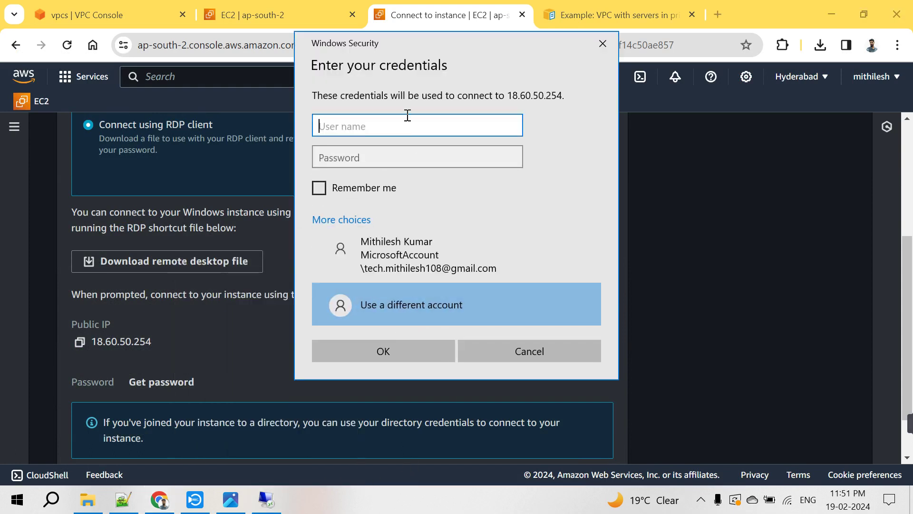
text(Administrator)
click(363, 156)
- Request the Windows password for public-windows in the EC2 console and upload private-key.pem from Local Disk (D:) as the private key
click(227, 328)
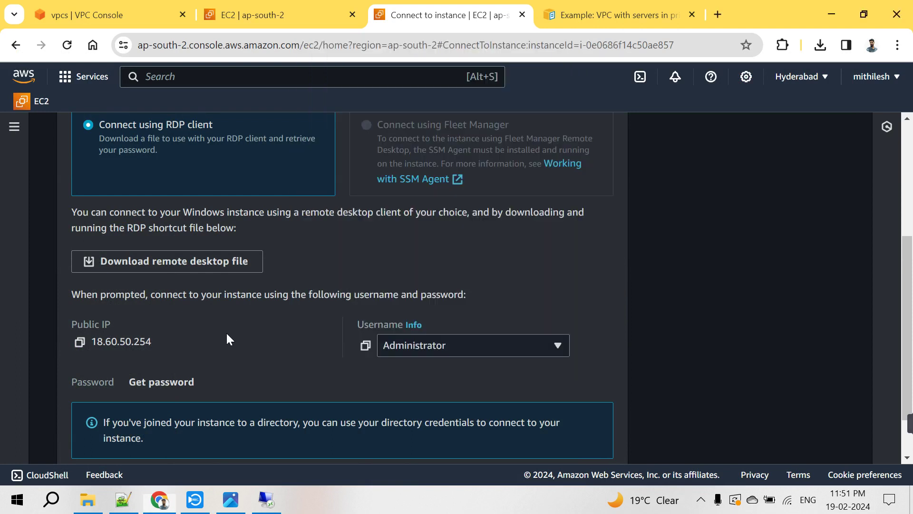
click(160, 384)
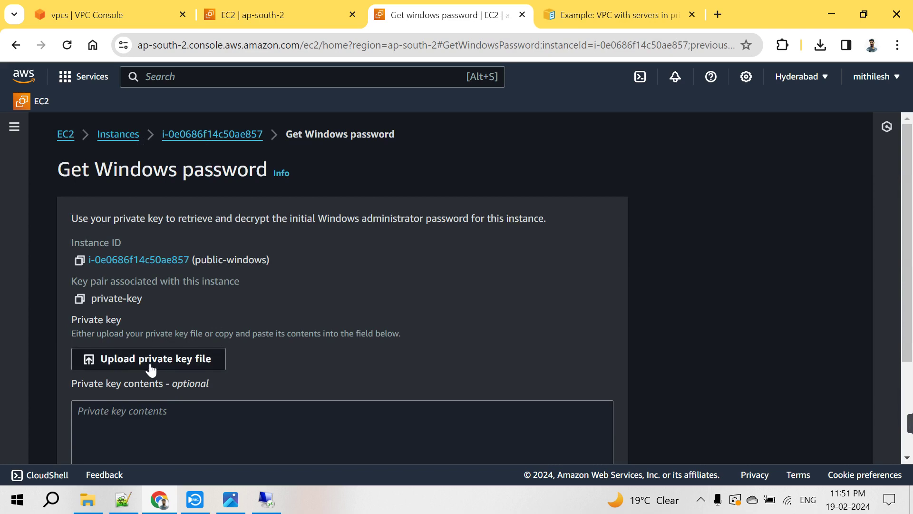
click(150, 364)
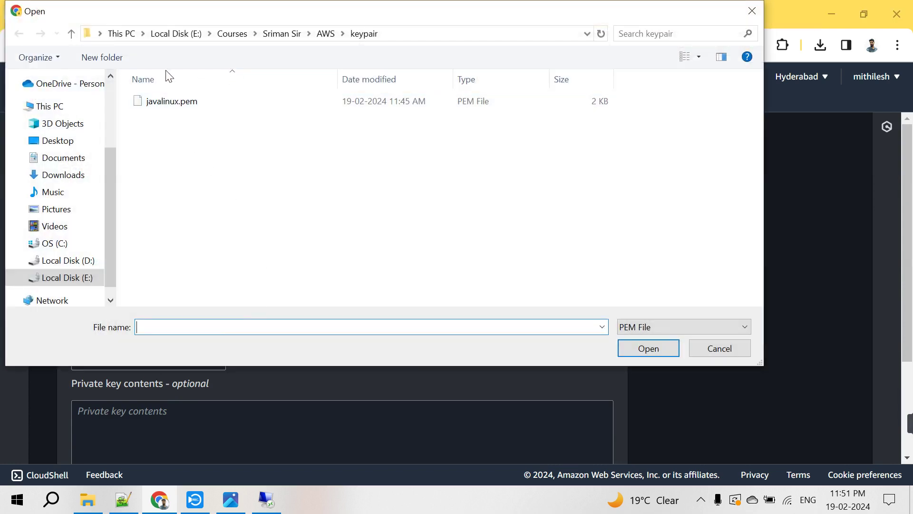
click(176, 34)
click(137, 33)
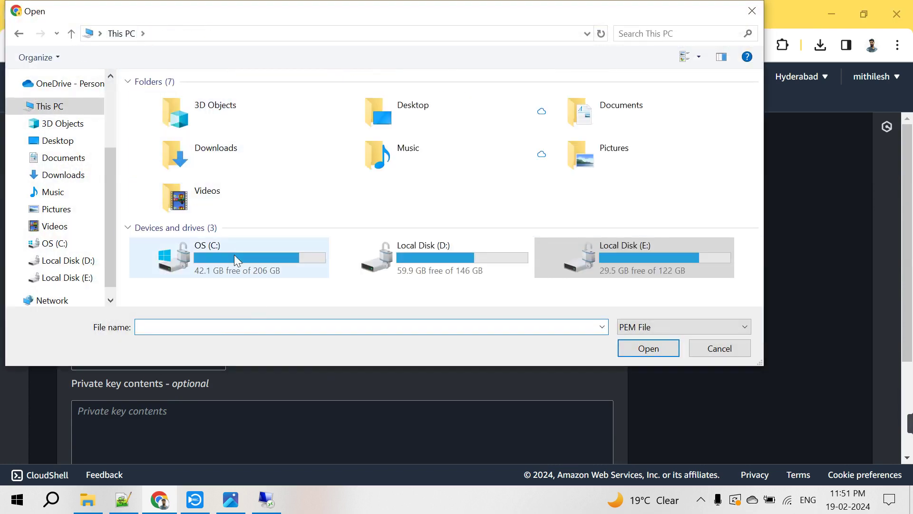
double_click(463, 271)
double_click(164, 150)
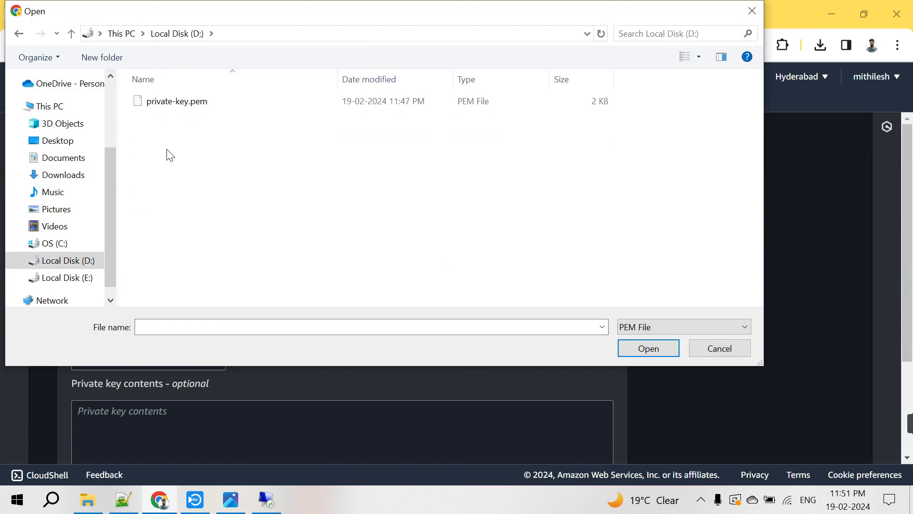
double_click(164, 102)
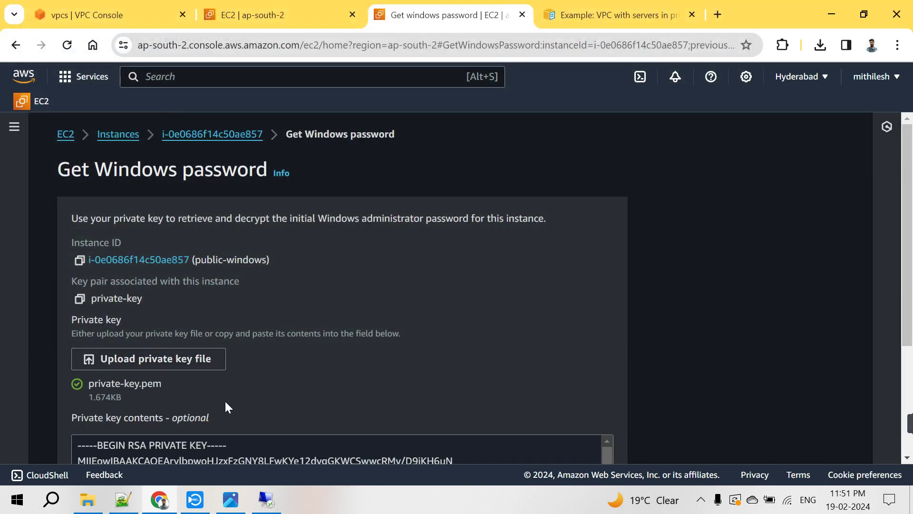
- Review the uploaded private key contents, decrypt the Windows administrator password and copy it
scroll(284, 393, down, 3)
scroll(230, 324, down, 6)
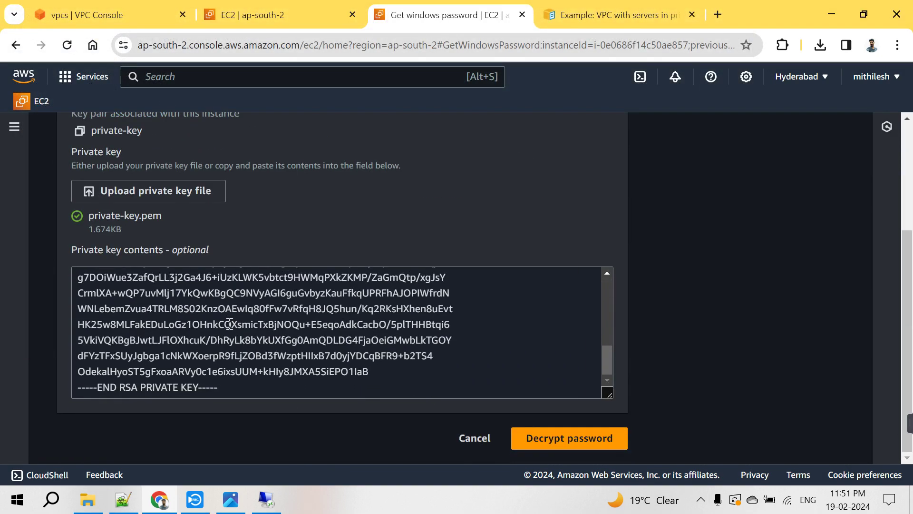
scroll(230, 324, up, 10)
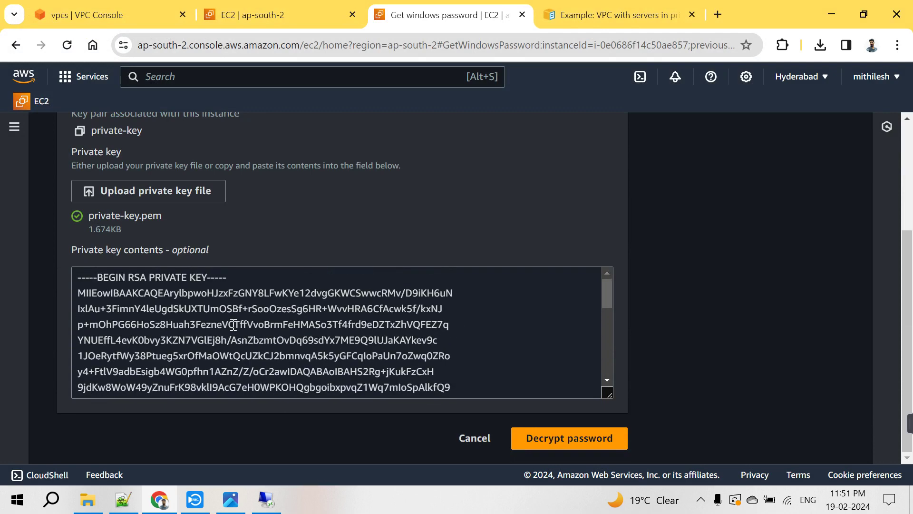
click(542, 435)
scroll(189, 396, down, 3)
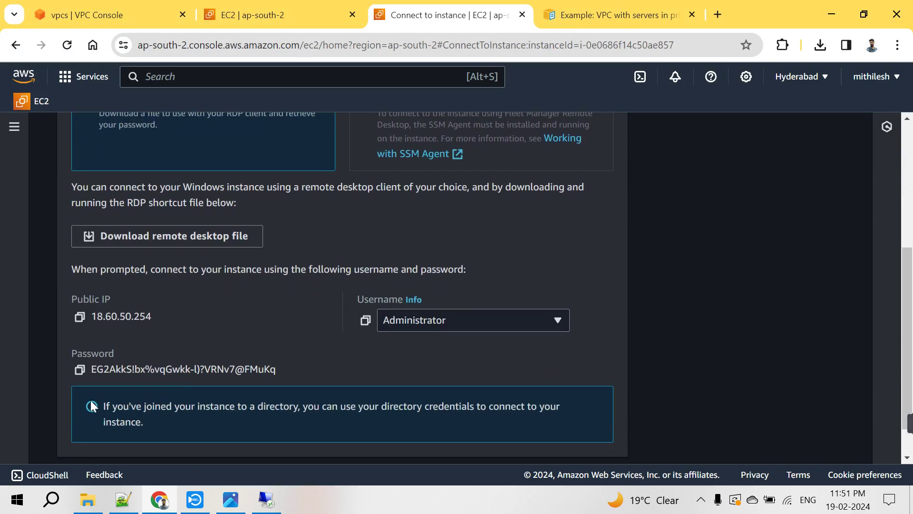
click(79, 369)
scroll(197, 294, up, 5)
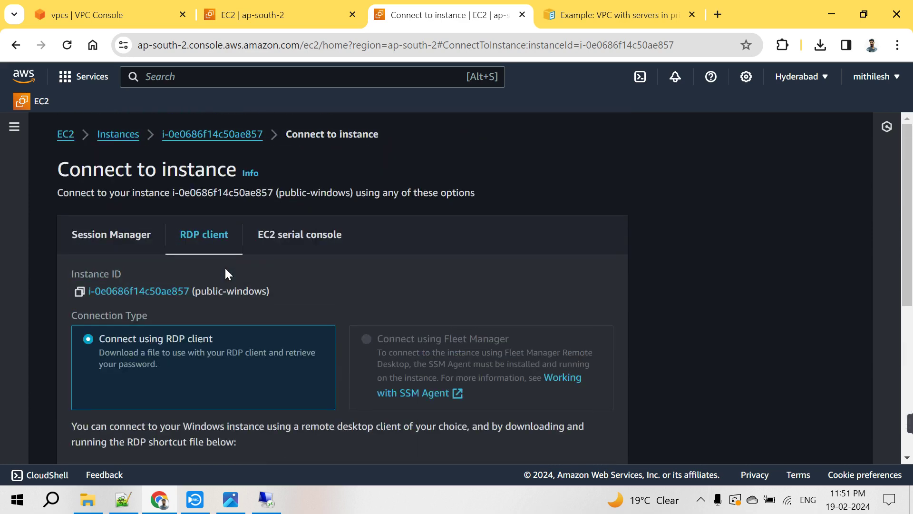
scroll(210, 244, down, 5)
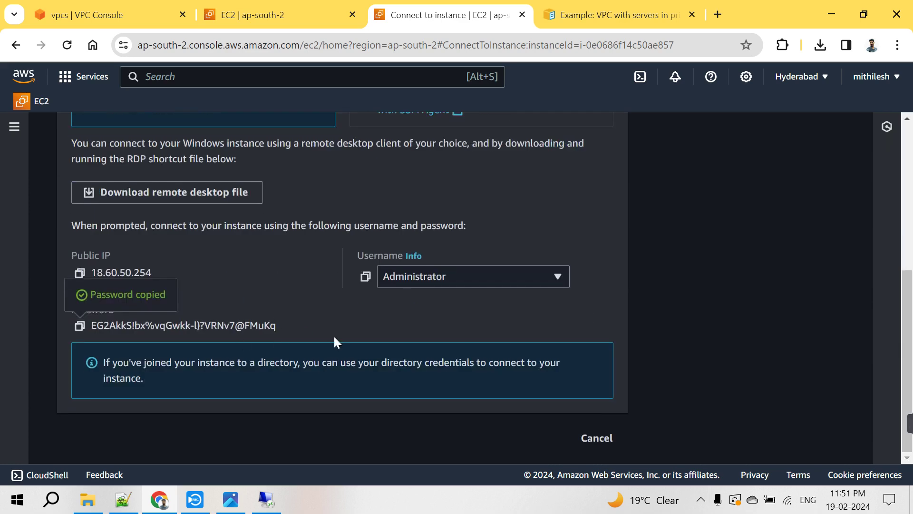
- Paste the Windows administrator password into the credentials prompt, connect to 18.60.50.254, accept the connection and maximize the remote session
click(274, 497)
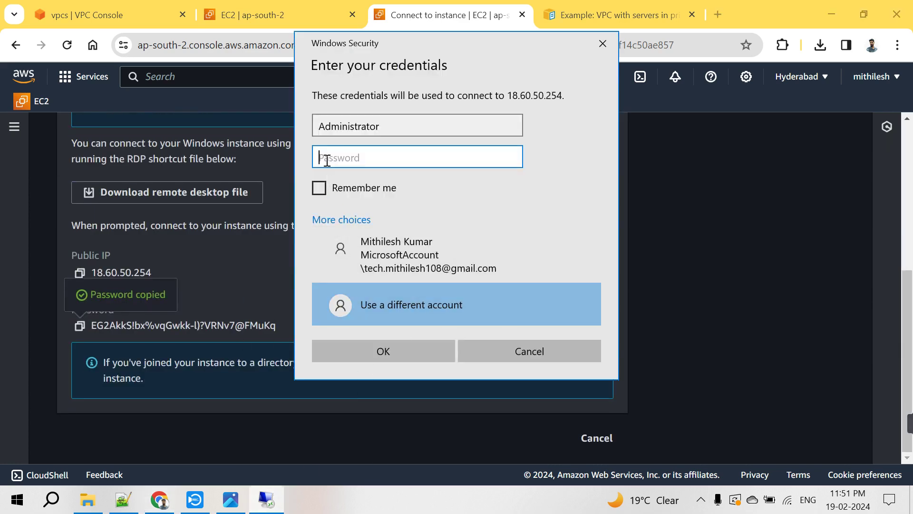
key(ctrl+v)
click(380, 355)
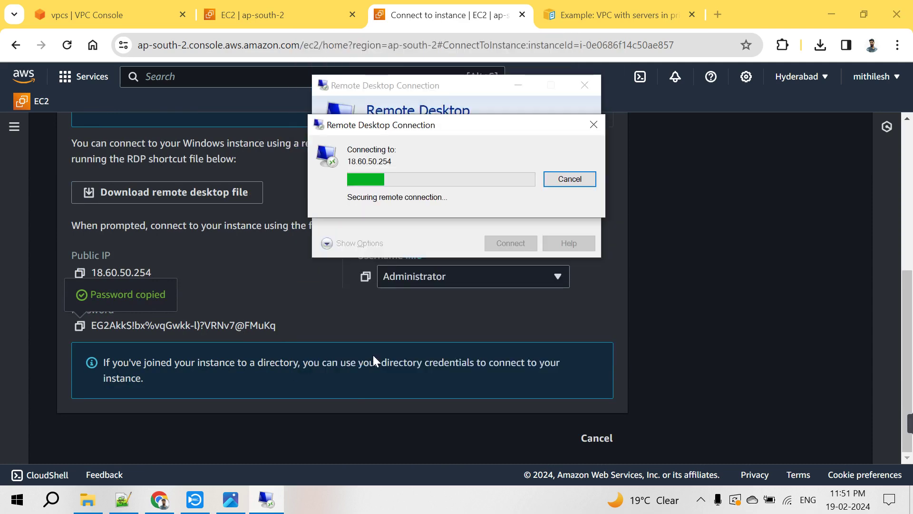
click(481, 294)
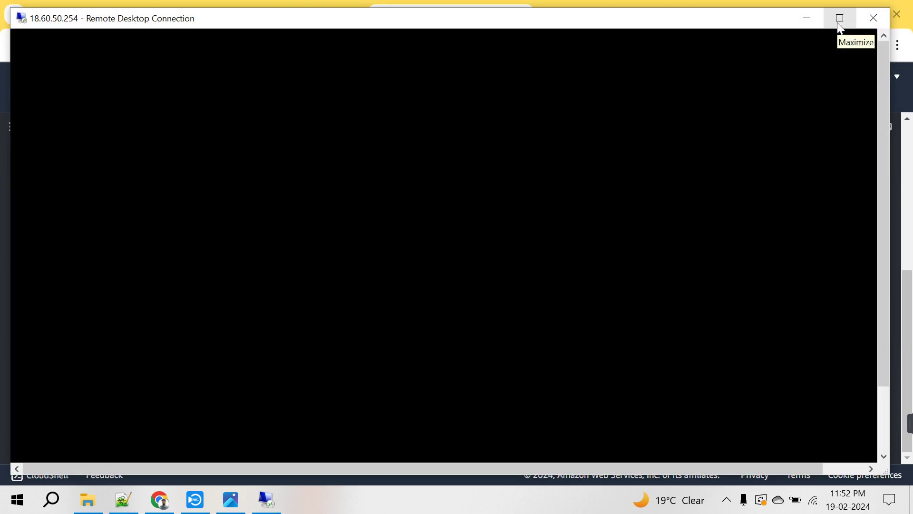
click(840, 18)
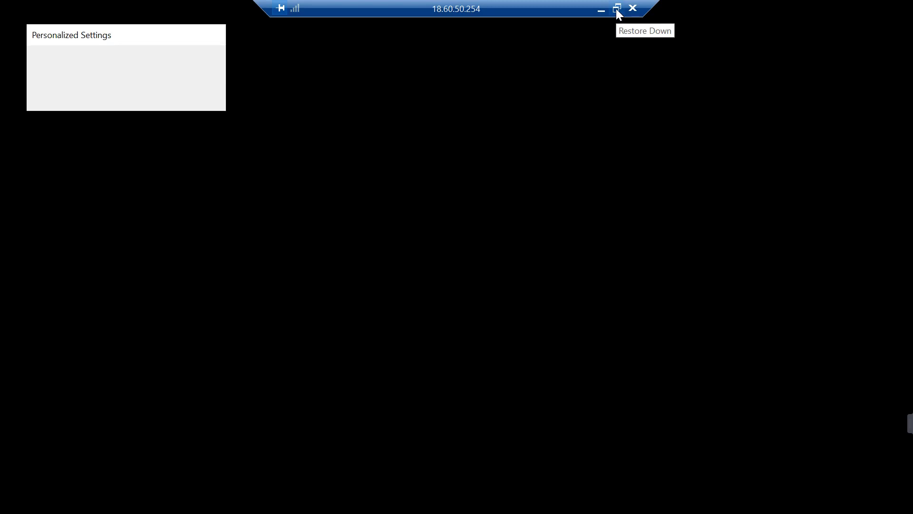
- Minimize the remote session, open the list of running EC2 instances, refresh it and enlarge the list area to show both instances
click(601, 11)
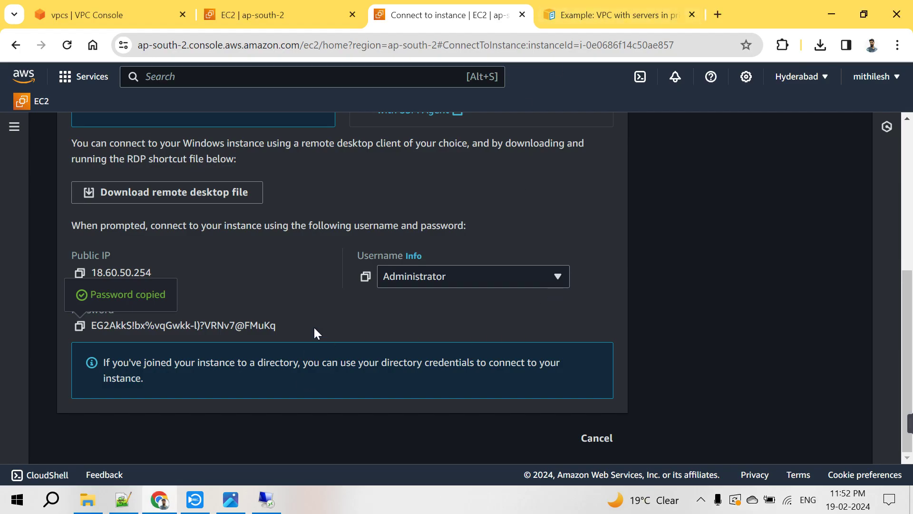
scroll(290, 271, up, 6)
click(95, 14)
click(257, 15)
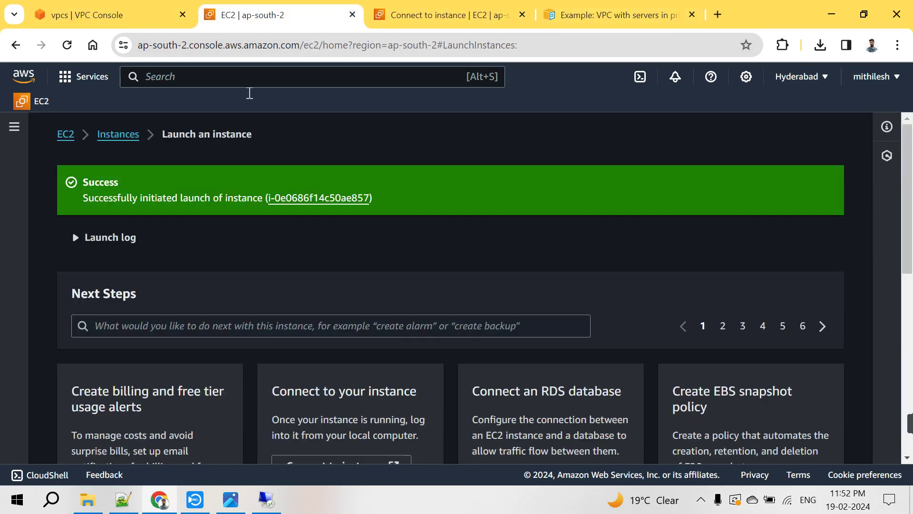
click(61, 138)
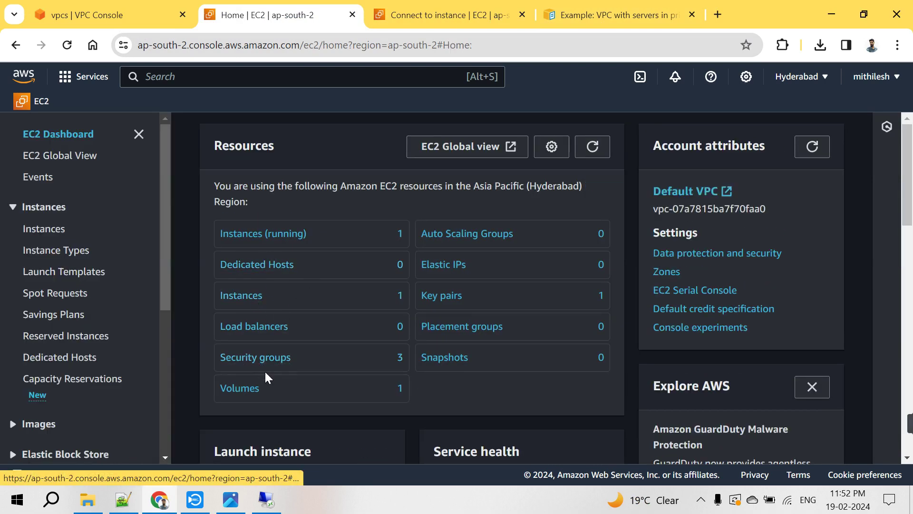
click(249, 236)
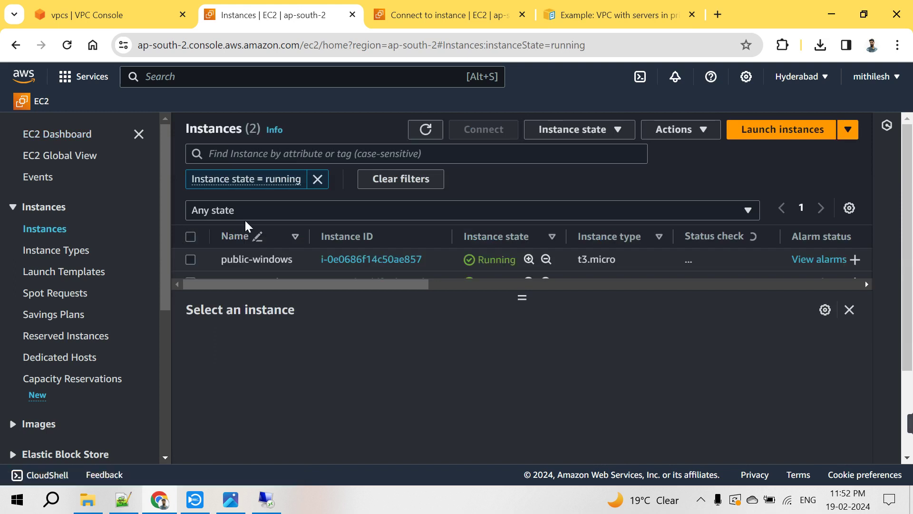
click(424, 131)
drag(522, 298, 522, 311)
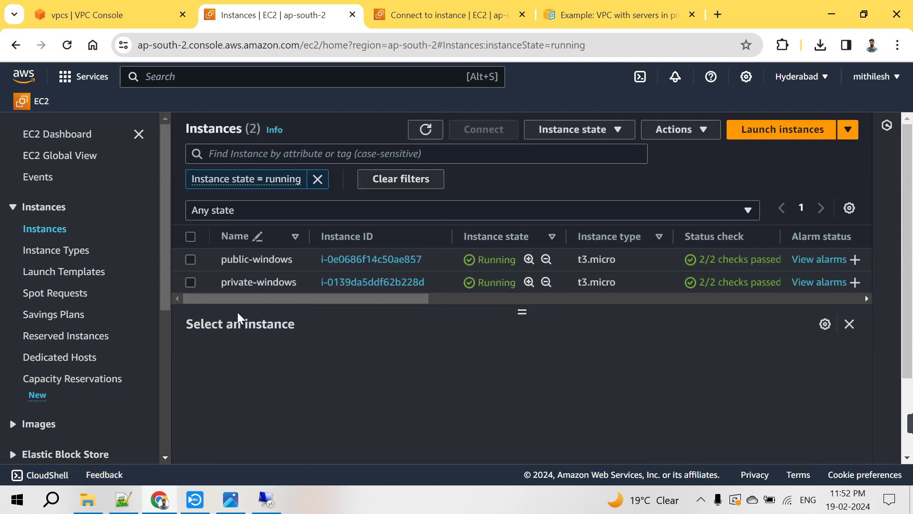
- Select the private-windows instance and copy its private IPv4 address
click(190, 283)
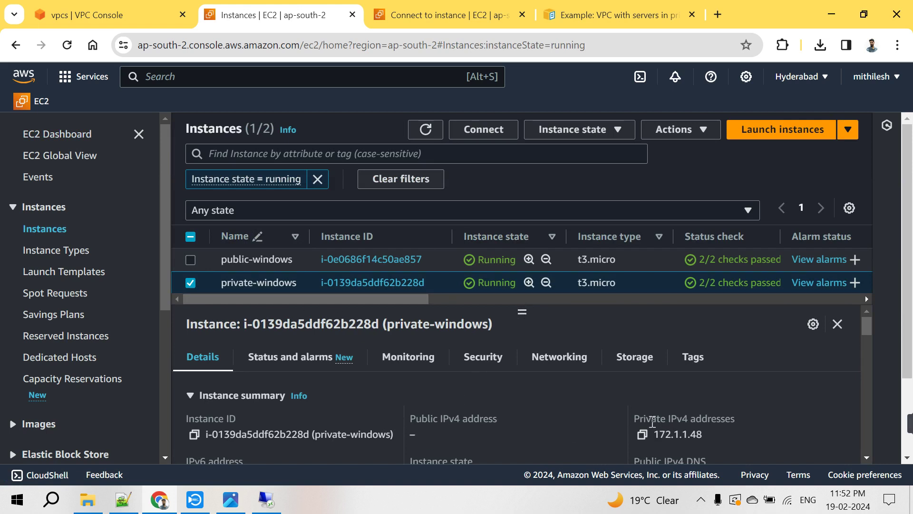
drag(646, 418, 720, 419)
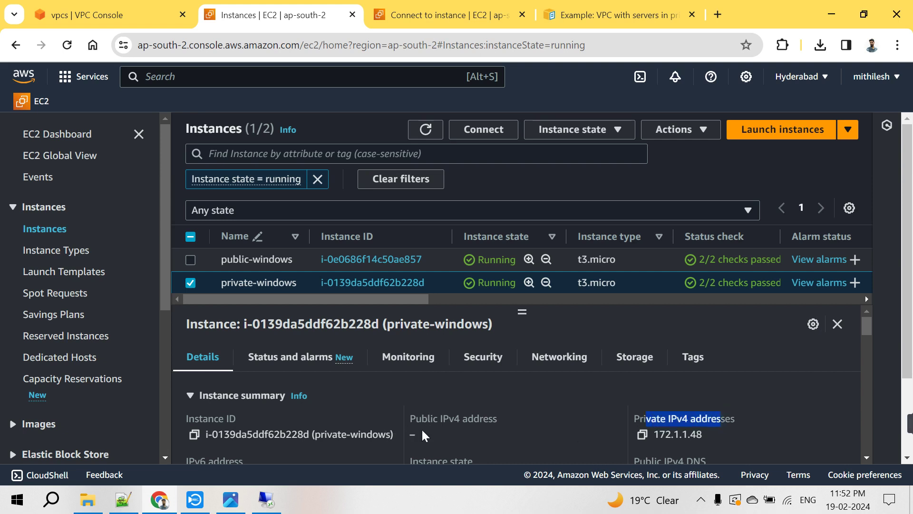
click(642, 438)
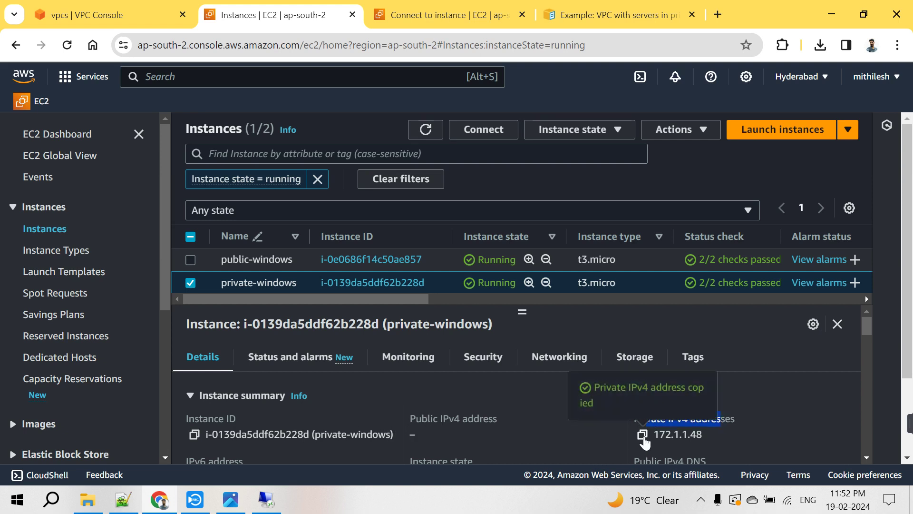
- Compare the remote session's address with the public IPv4 address of public-windows in the EC2 console, and dismiss the network discovery prompt
click(267, 499)
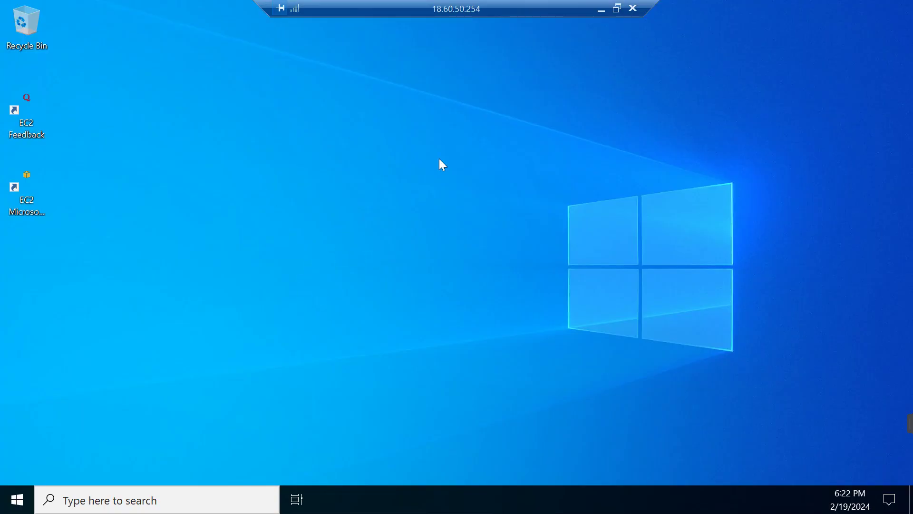
click(617, 9)
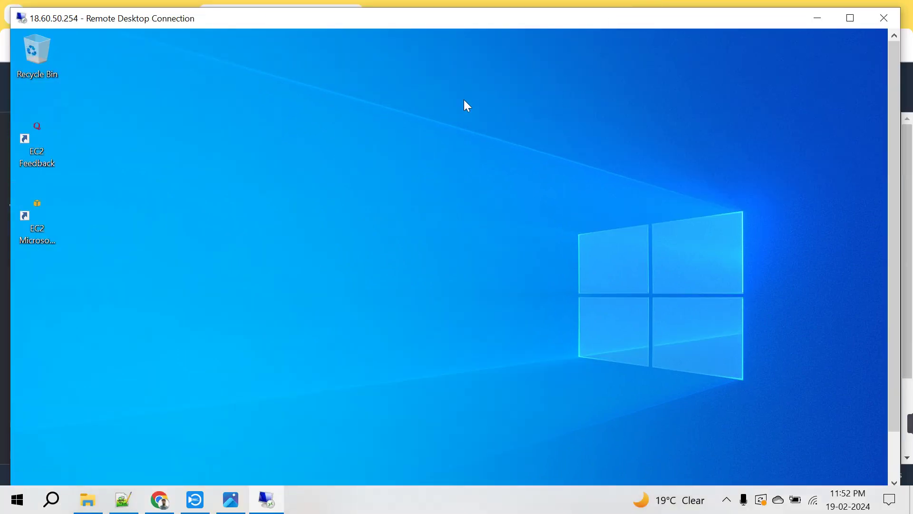
click(160, 499)
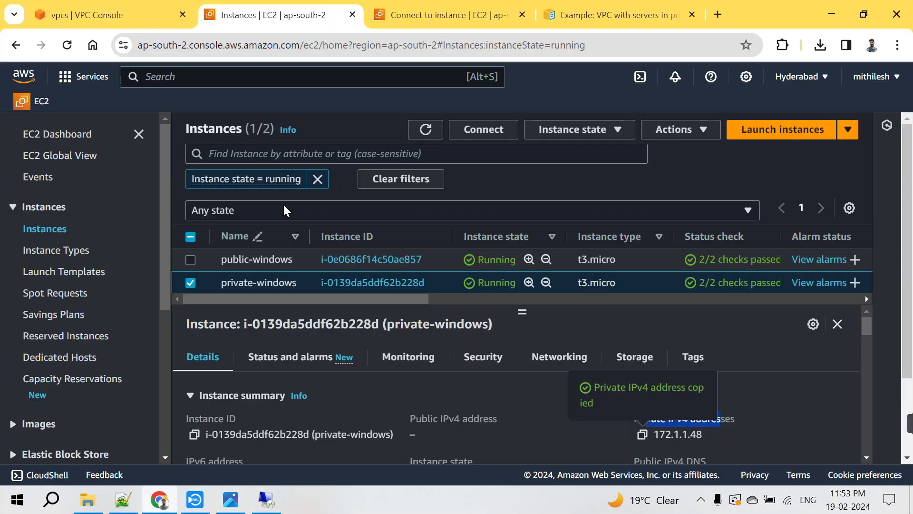
click(191, 283)
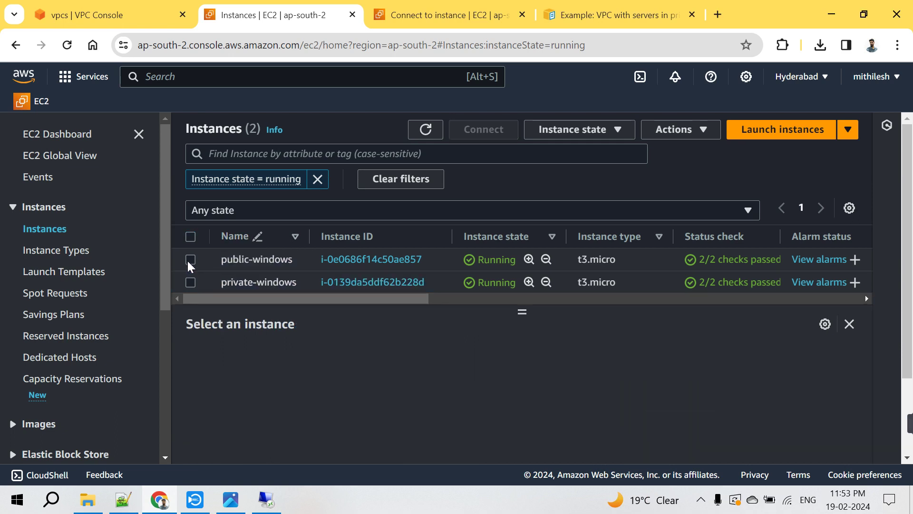
click(189, 260)
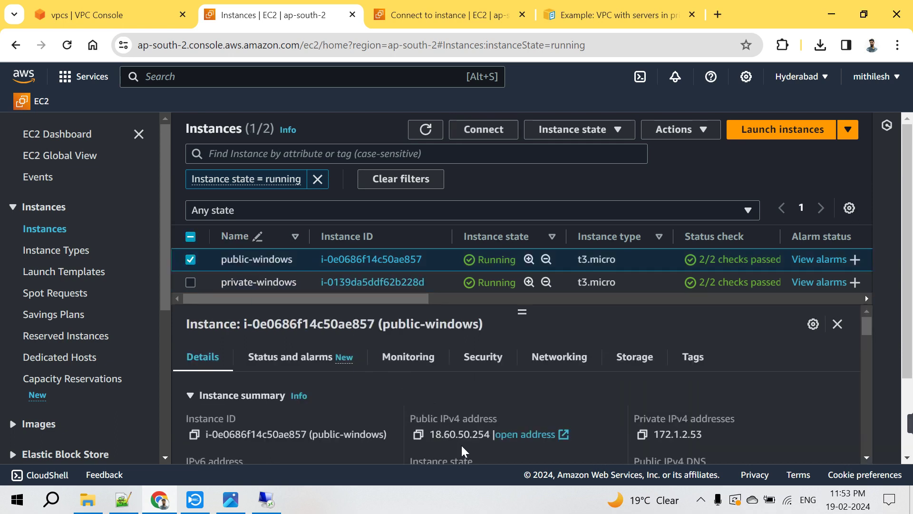
click(266, 499)
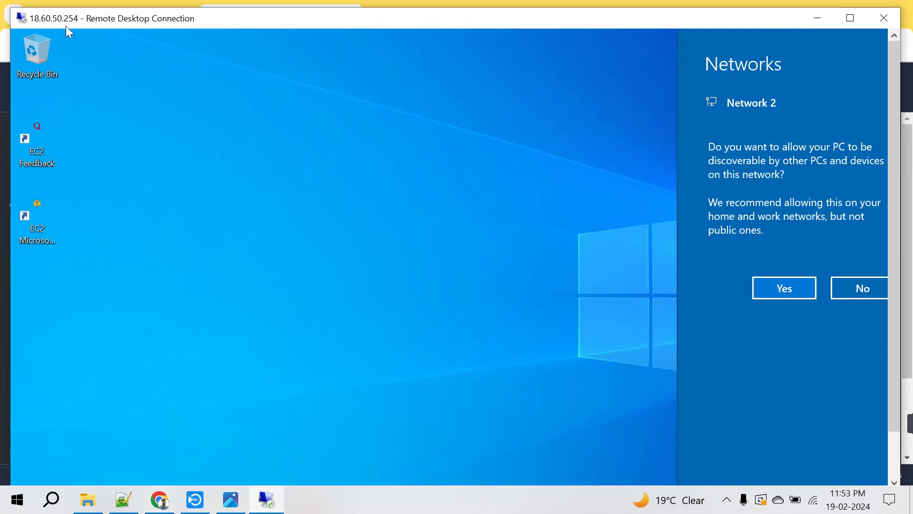
click(389, 209)
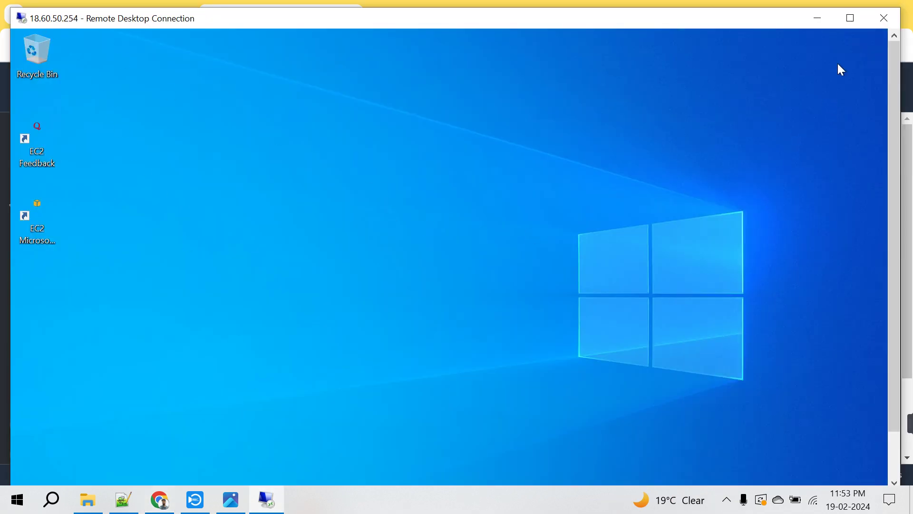
- Maximize the public-windows session, search it for rdp and open Remote Desktop Connection there
click(840, 23)
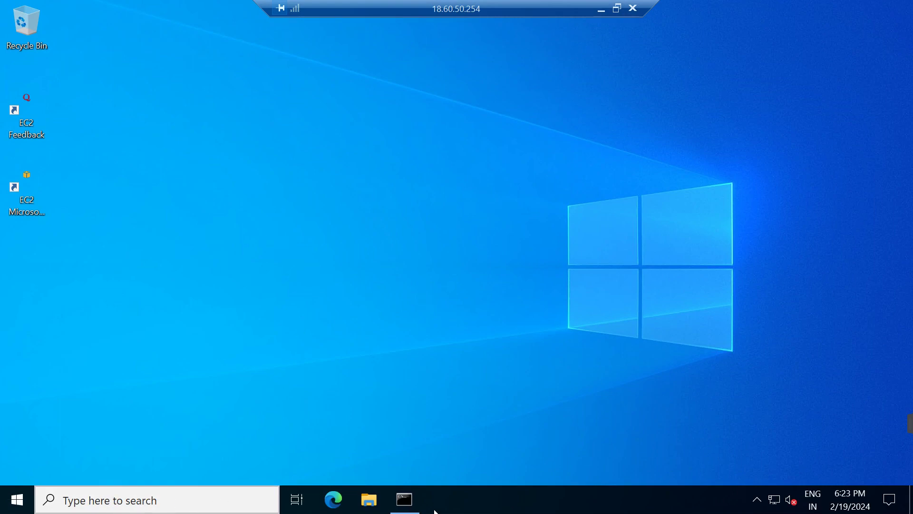
click(162, 490)
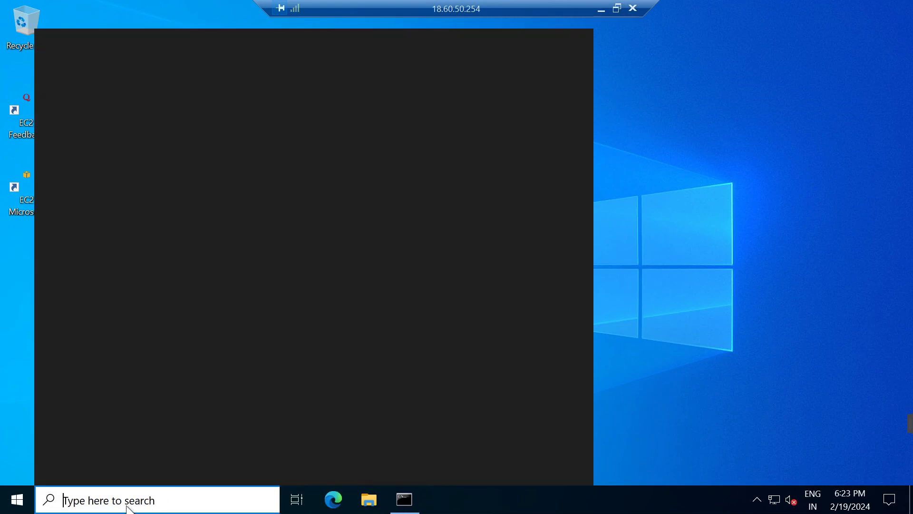
text(r)
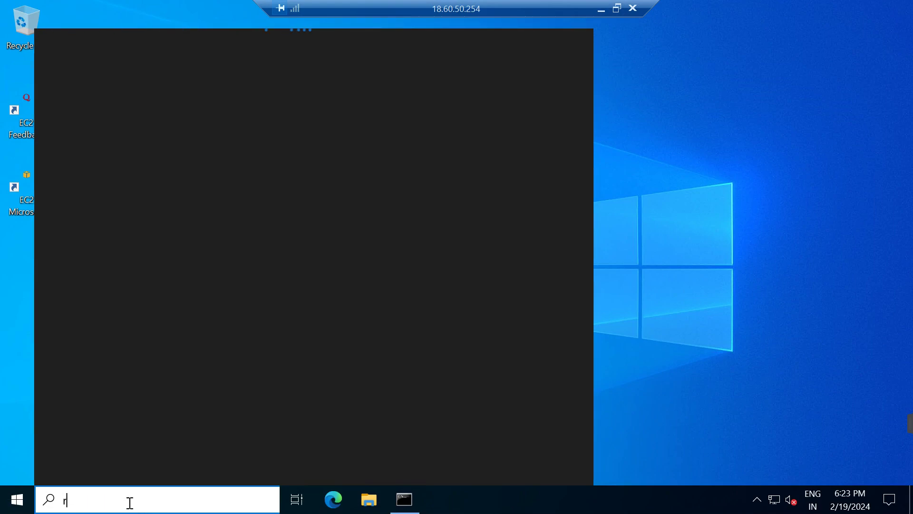
text(dp)
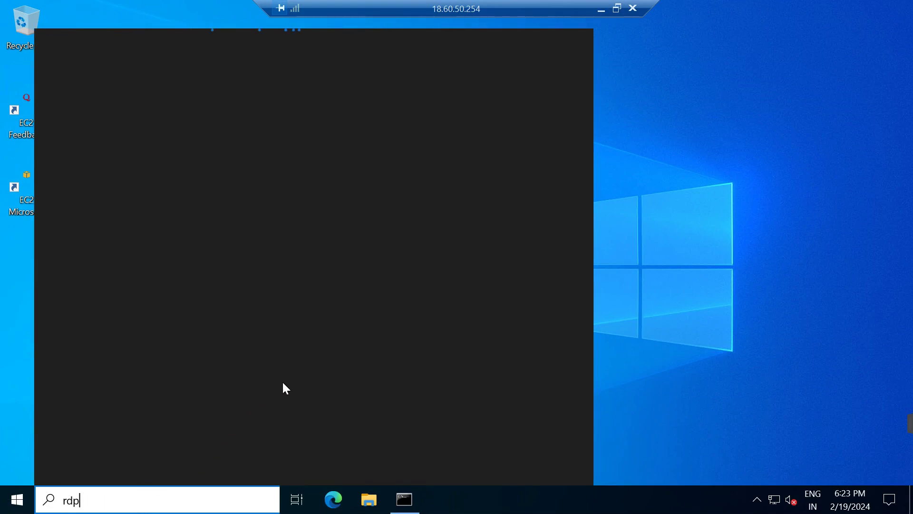
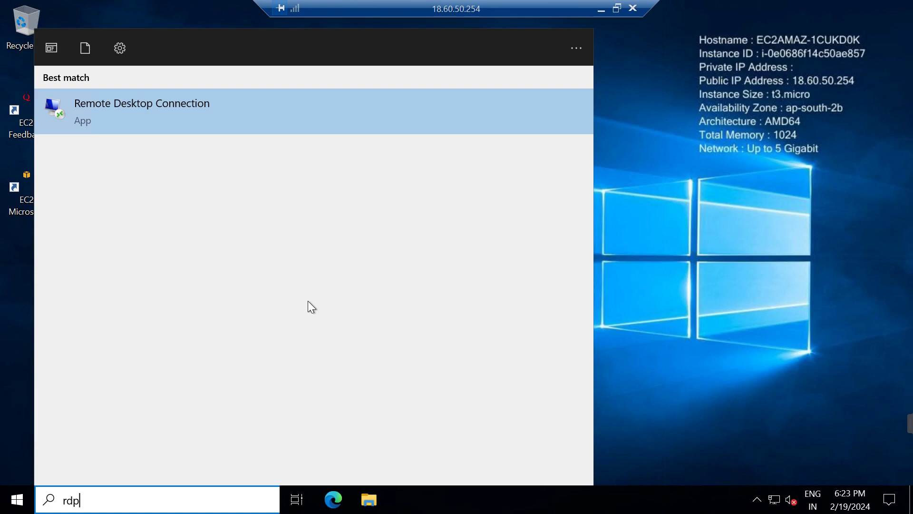
click(167, 122)
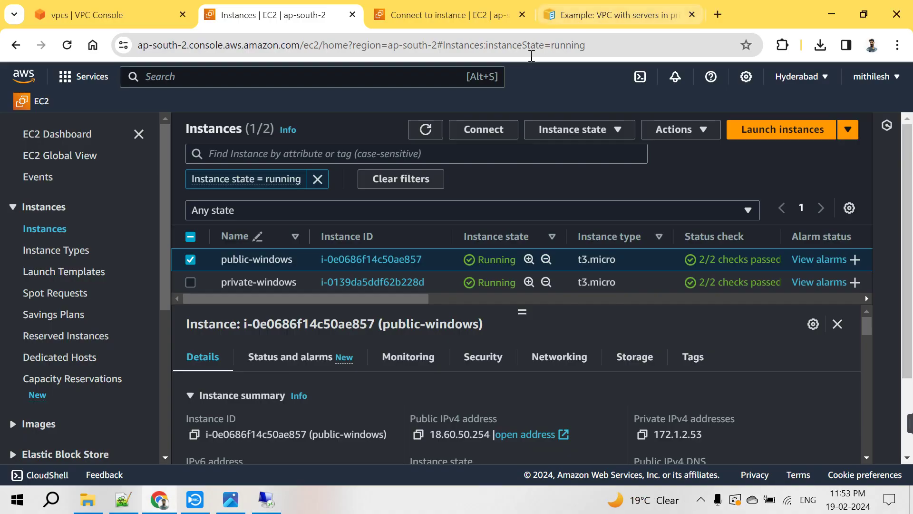
- Return to the EC2 console, select private-windows instead of public-windows and copy its private IPv4 address again
click(601, 10)
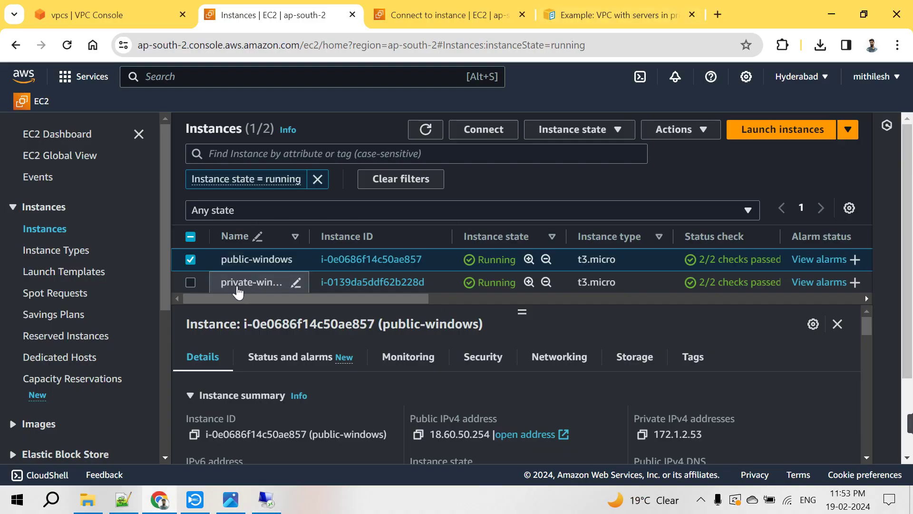
click(191, 261)
click(190, 282)
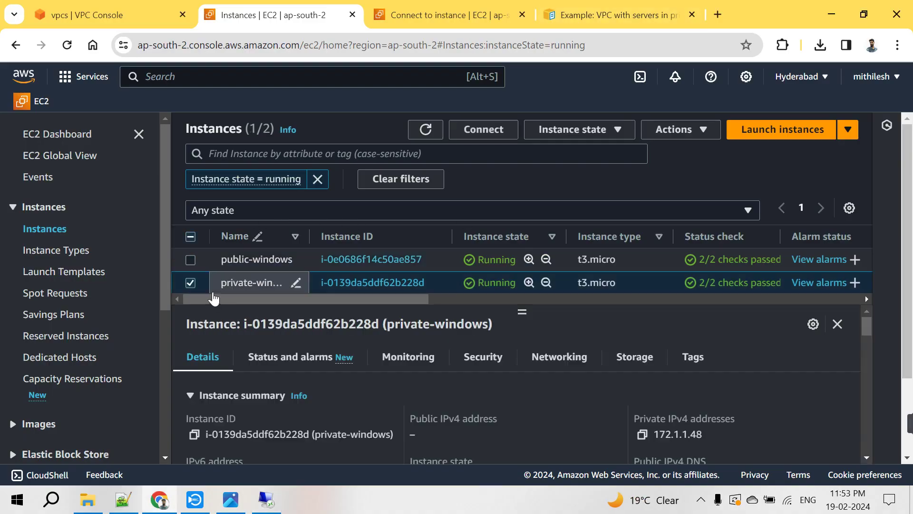
click(642, 435)
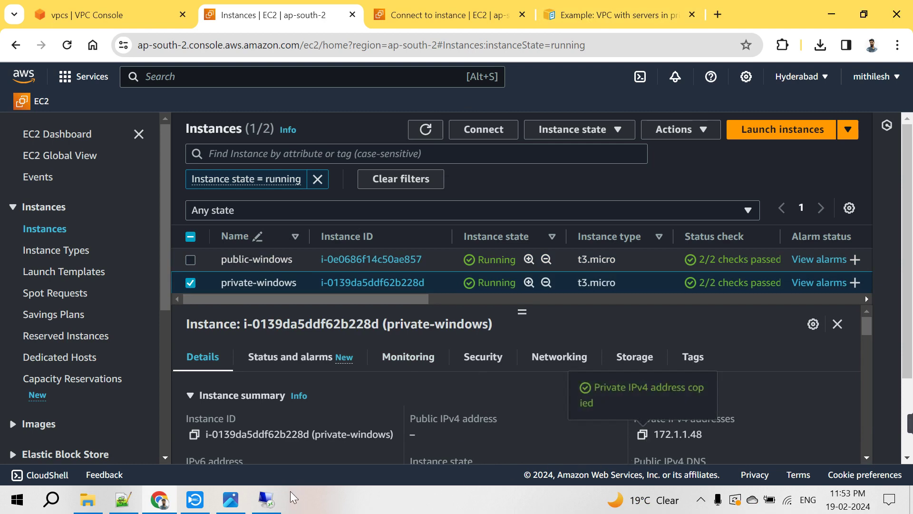
- In the public-windows session, paste 172.1.1.48 as the Remote Desktop computer and start the connection
click(267, 499)
click(395, 166)
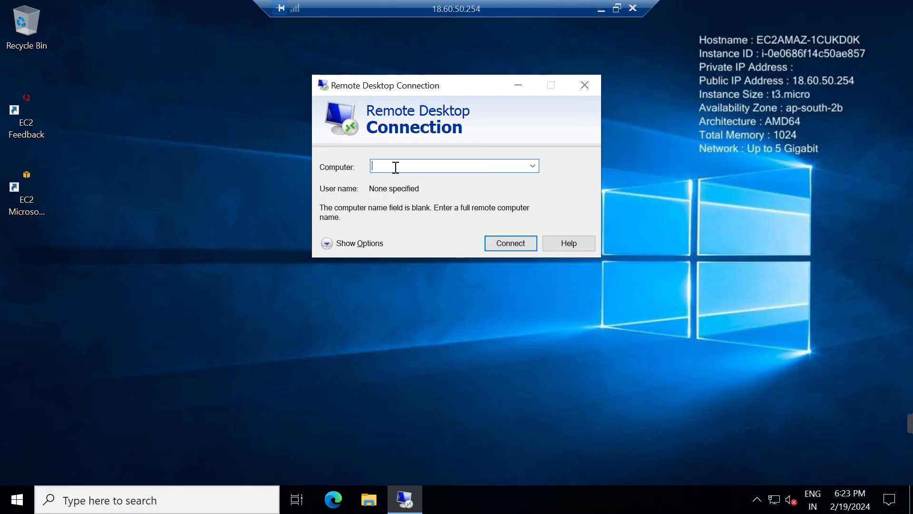
key(ctrl+v)
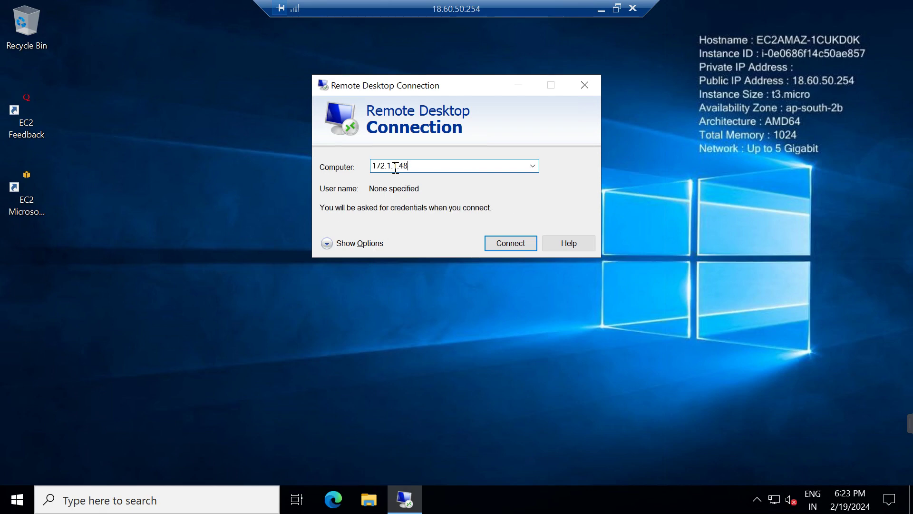
click(498, 242)
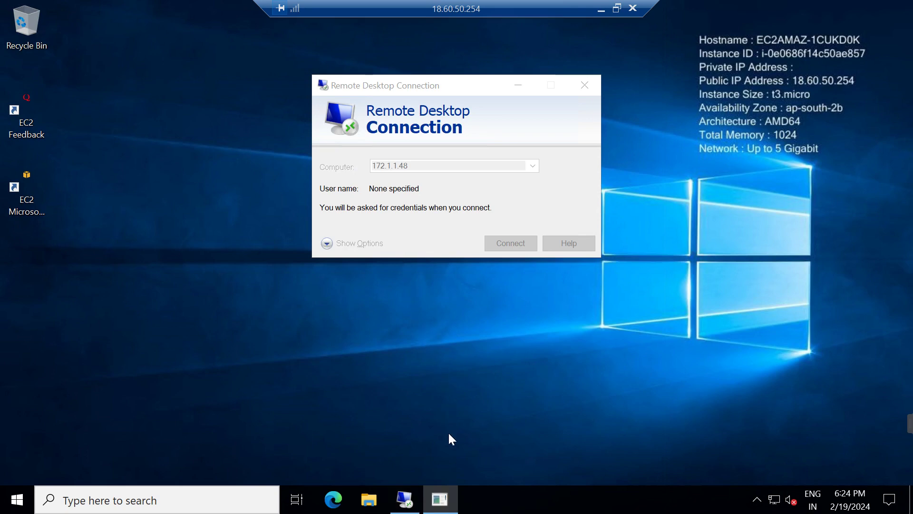
- Bring up the credentials prompt for 172.1.1.48 and enter Administrator as the user name
click(447, 493)
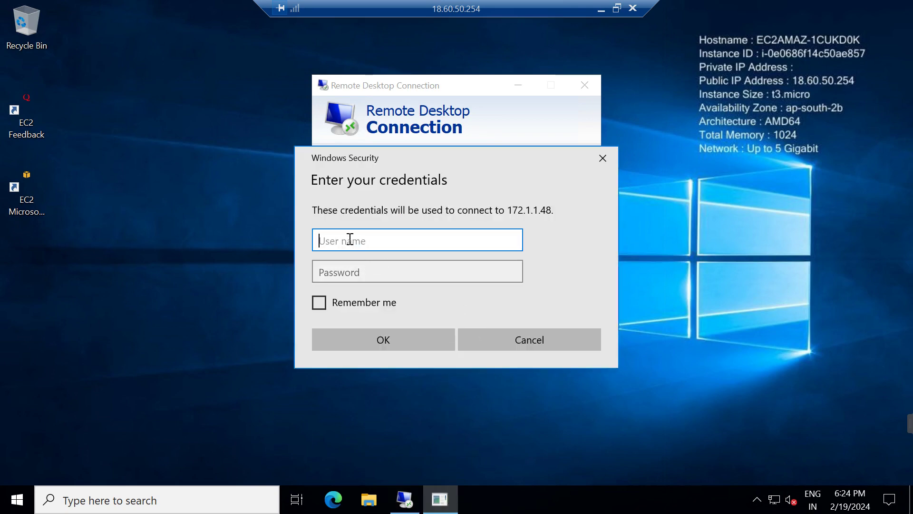
text(Administrator)
click(373, 272)
- Switch back to the EC2 console and open the RDP client connection details for private-windows
click(598, 11)
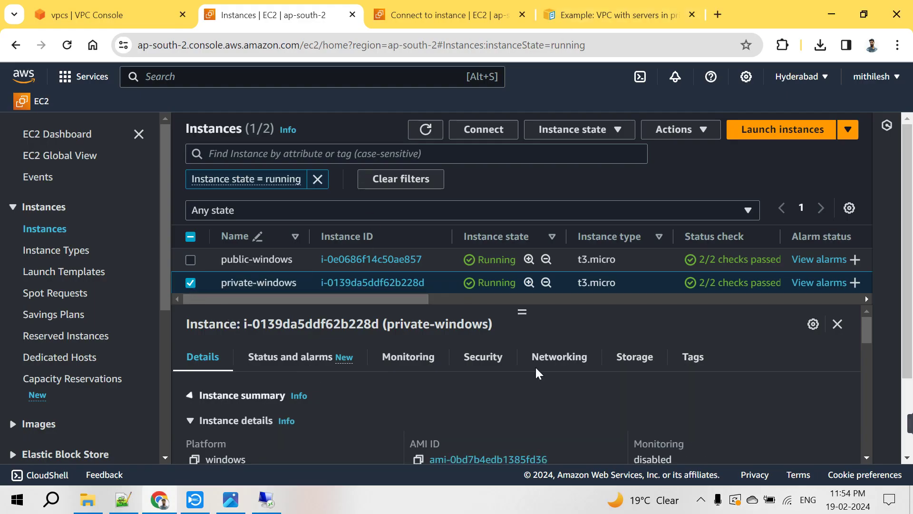
click(484, 129)
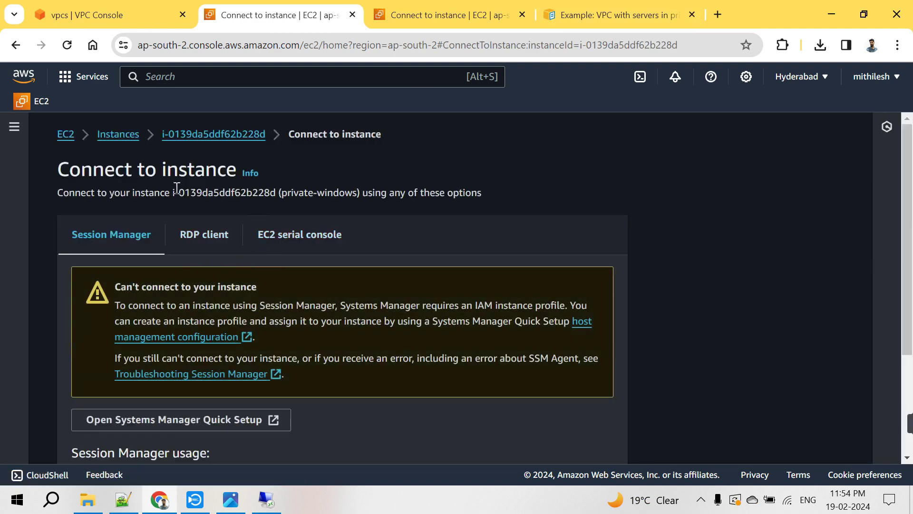
click(195, 236)
scroll(286, 251, down, 3)
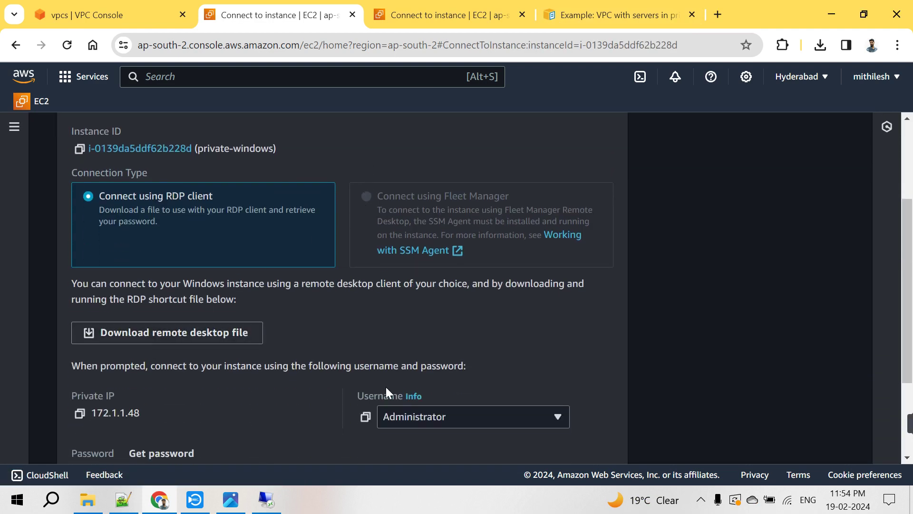
- Decrypt the Windows administrator password for private-windows with the private-key.pem file and copy the password
scroll(394, 375, down, 2)
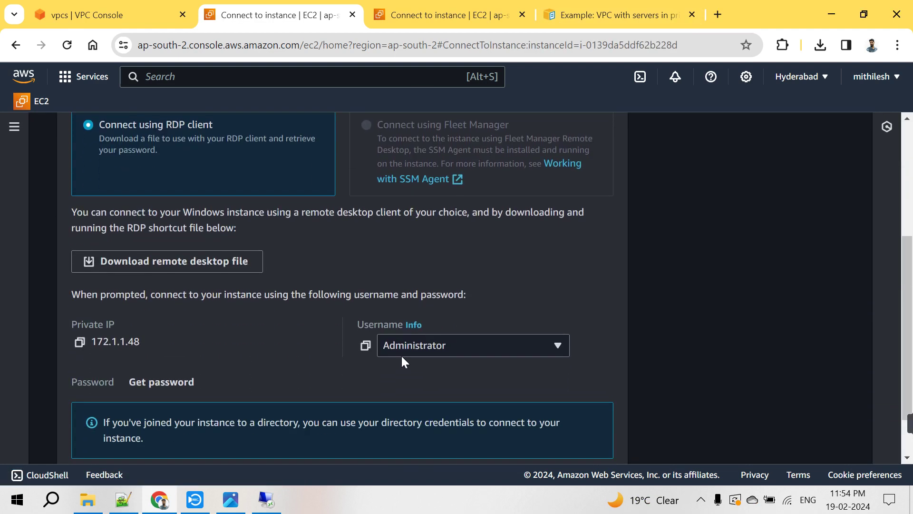
click(173, 382)
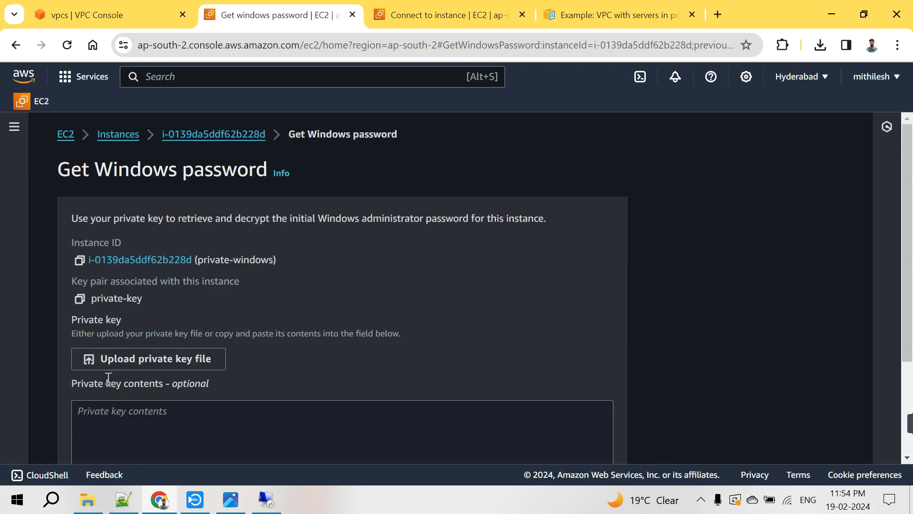
click(119, 355)
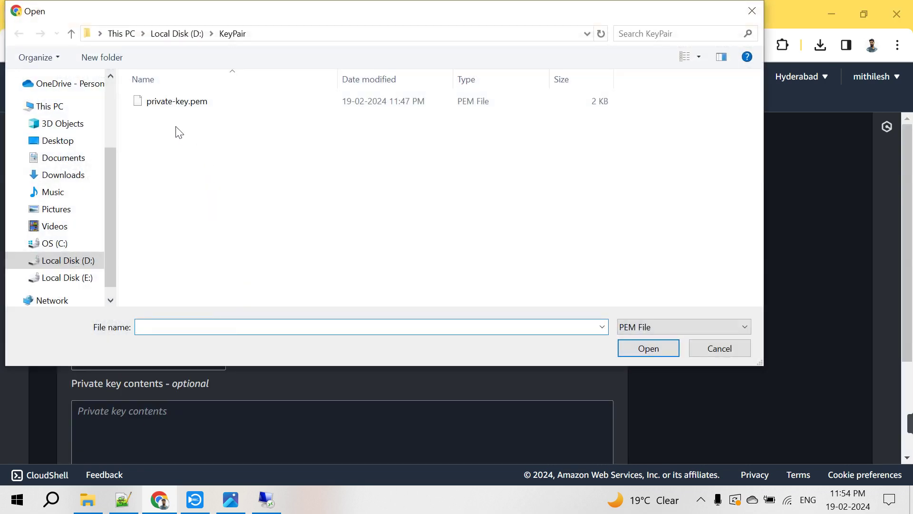
double_click(173, 103)
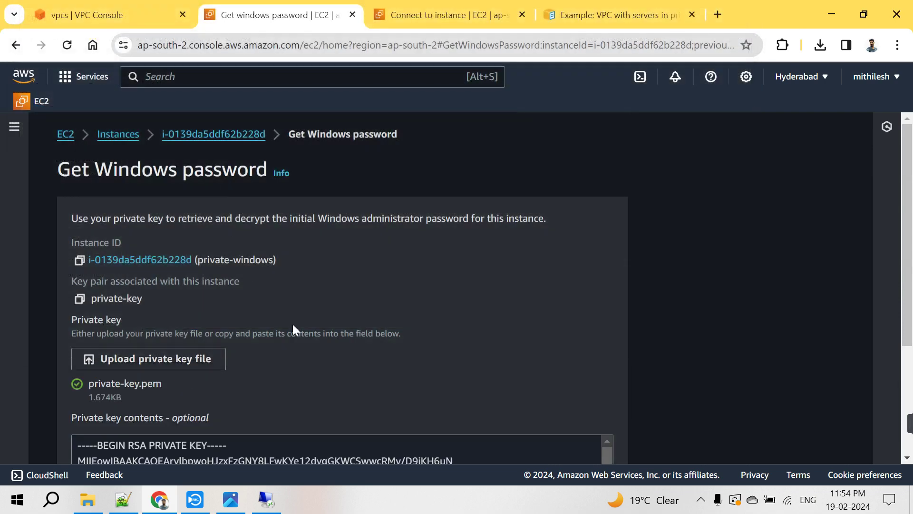
scroll(293, 328, down, 10)
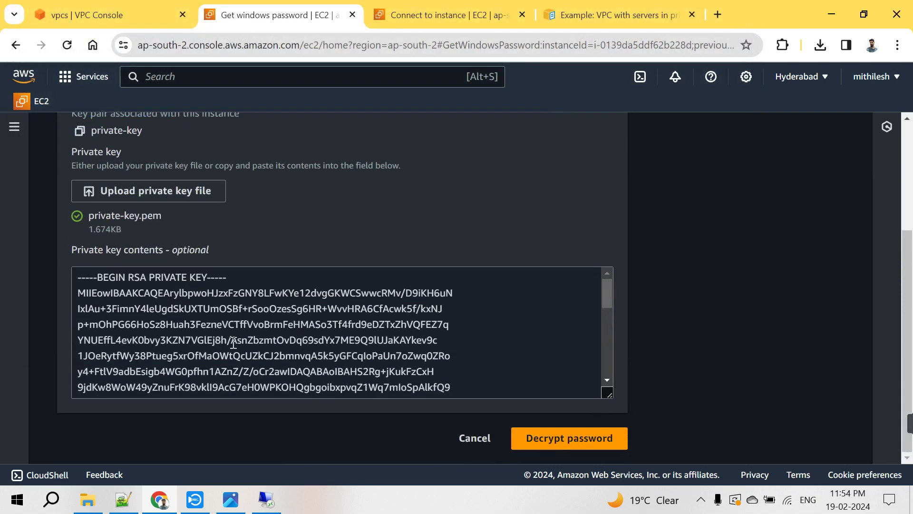
click(549, 442)
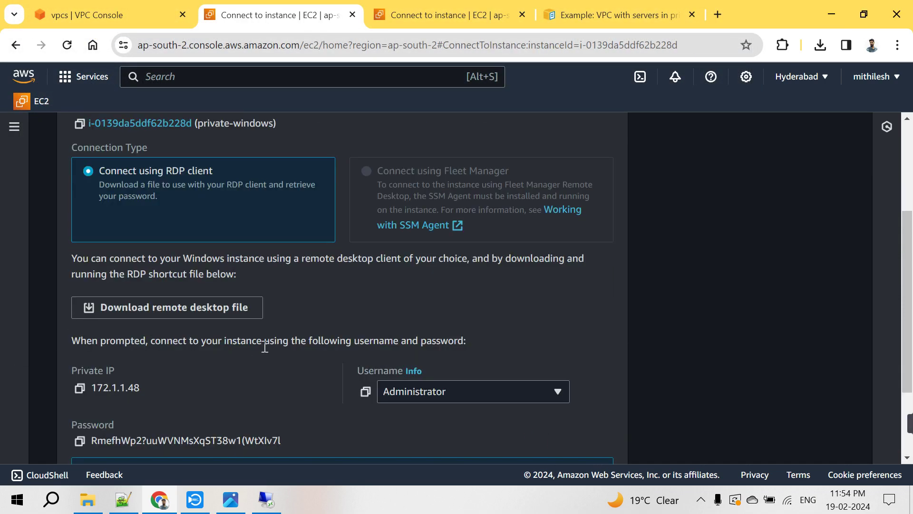
scroll(265, 346, down, 3)
click(79, 327)
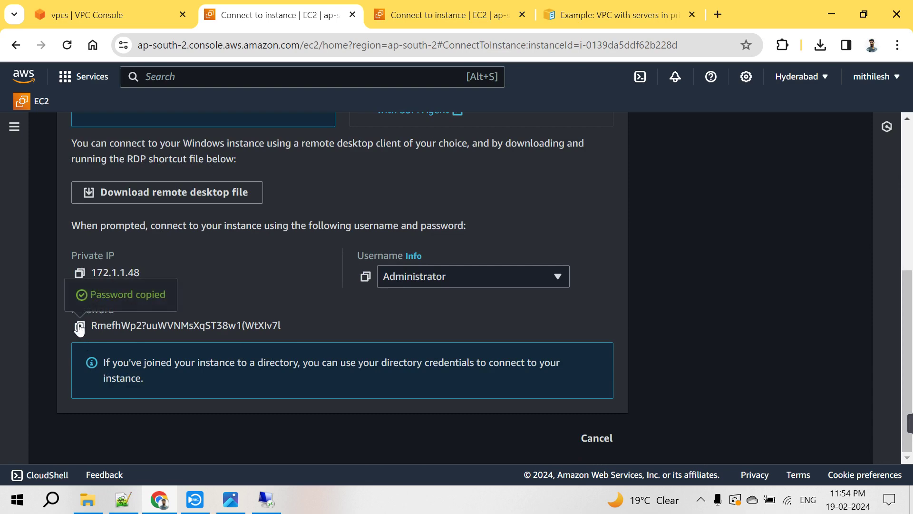
- In the public-windows session, paste the Administrator password for 172.1.1.48 and connect despite the certificate warning
click(266, 500)
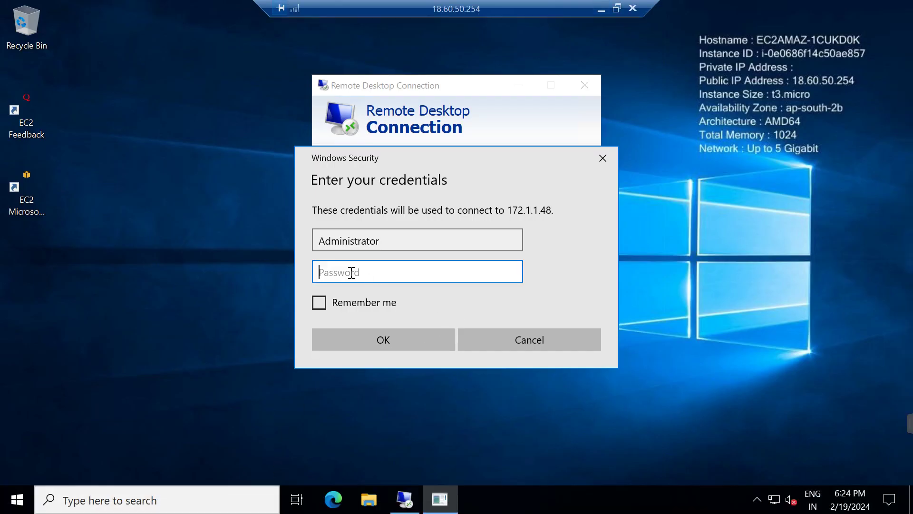
key(ctrl+v)
click(366, 341)
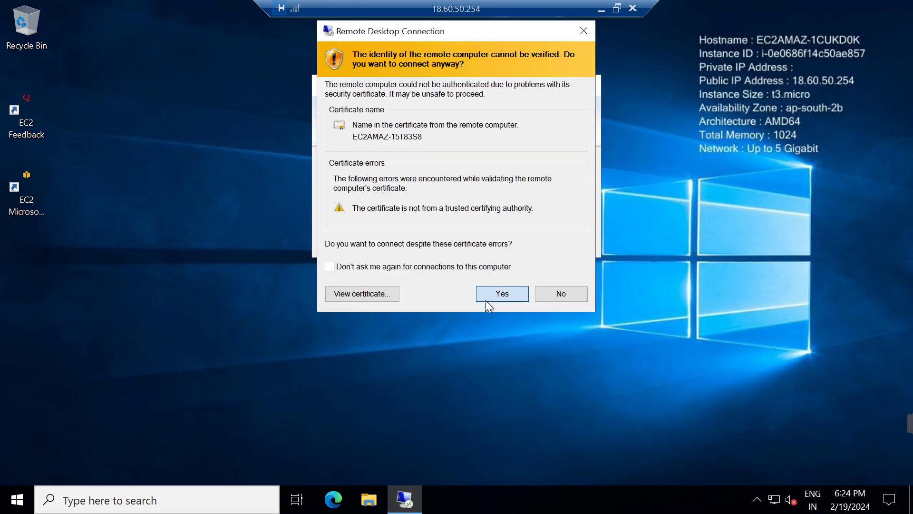
click(485, 300)
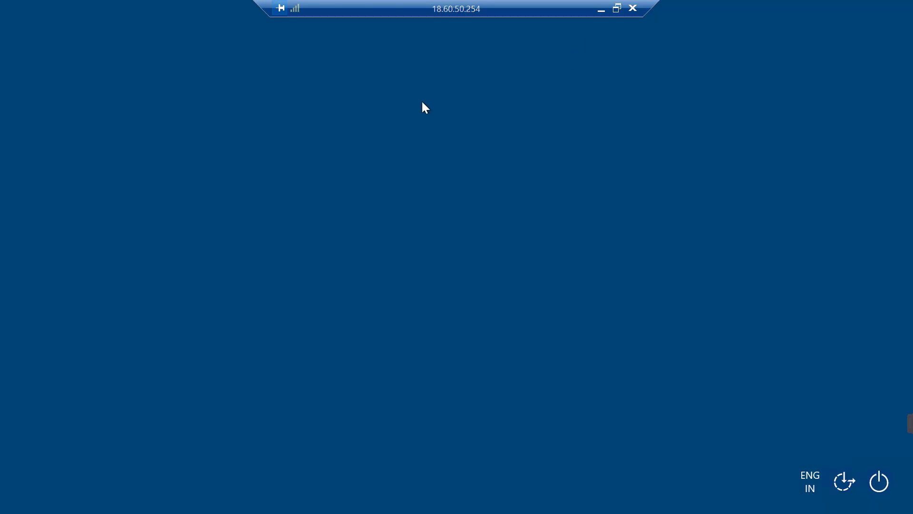
- Return to the EC2 console, select private-windows in the instance list and review its instance details
click(601, 10)
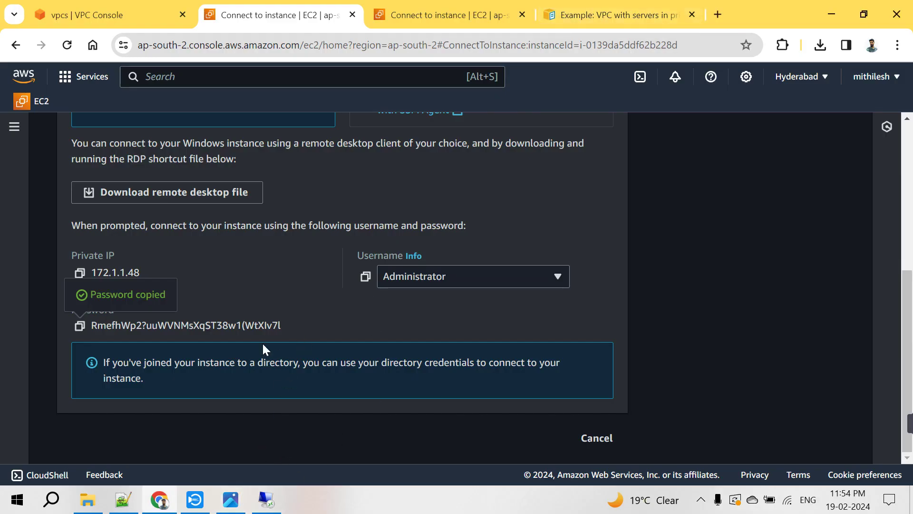
scroll(286, 260, up, 7)
scroll(285, 260, down, 7)
scroll(373, 323, up, 7)
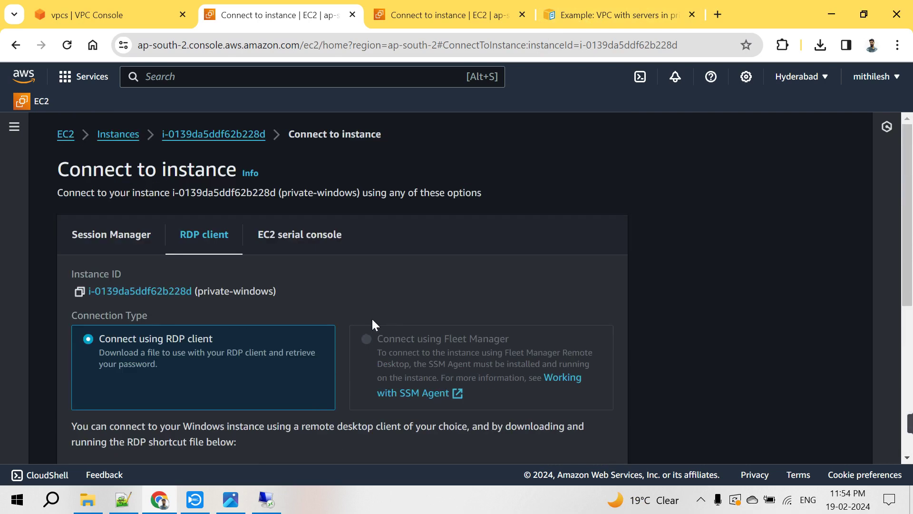
scroll(372, 323, down, 6)
scroll(240, 357, up, 5)
click(112, 136)
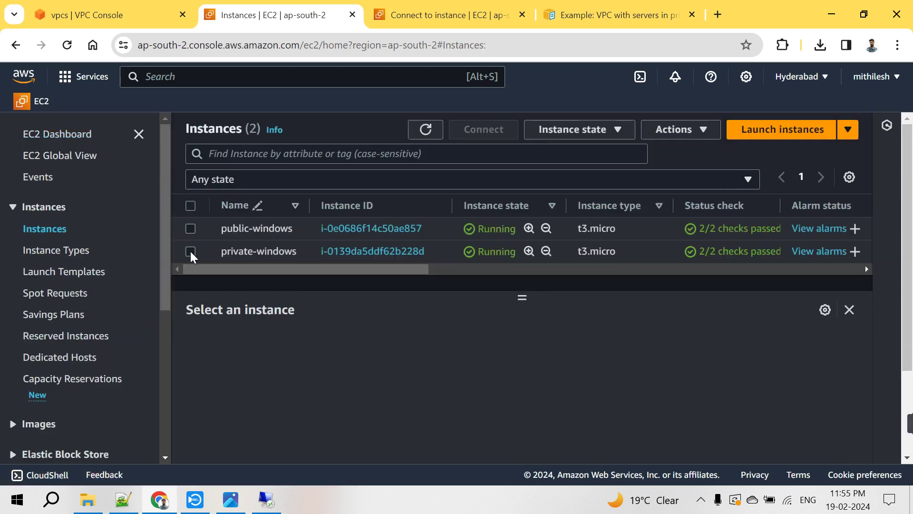
click(190, 251)
scroll(329, 417, down, 3)
scroll(323, 413, up, 2)
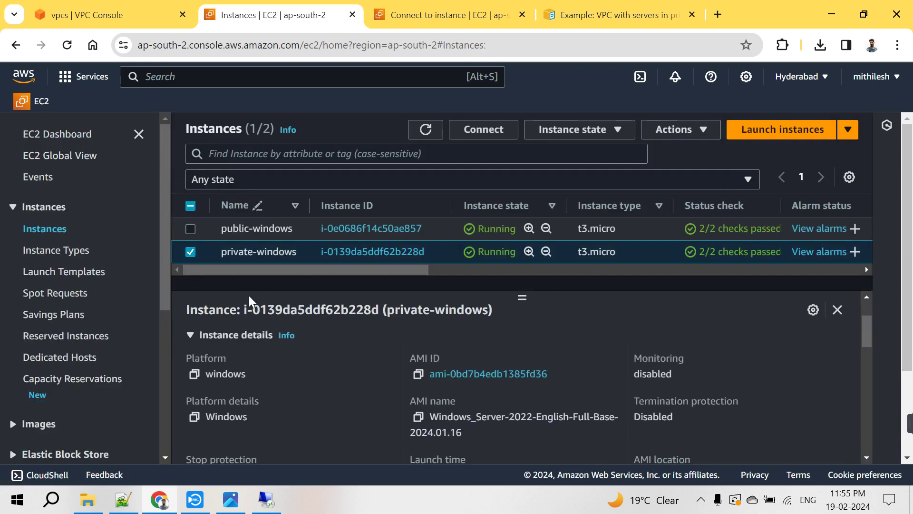
scroll(312, 414, down, 3)
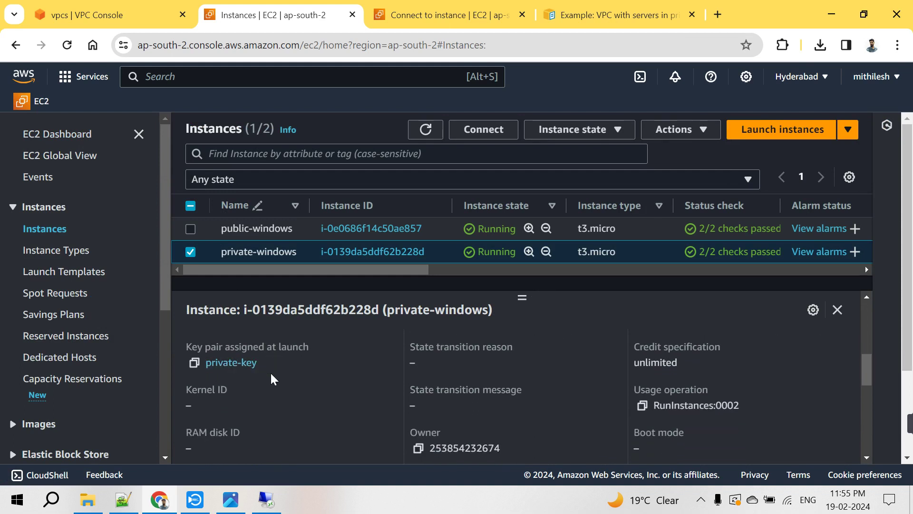
- Switch back to the 18.60.50.254 session, take it out of full screen, then reposition and widen the nested 172.1.1.48 window
click(266, 499)
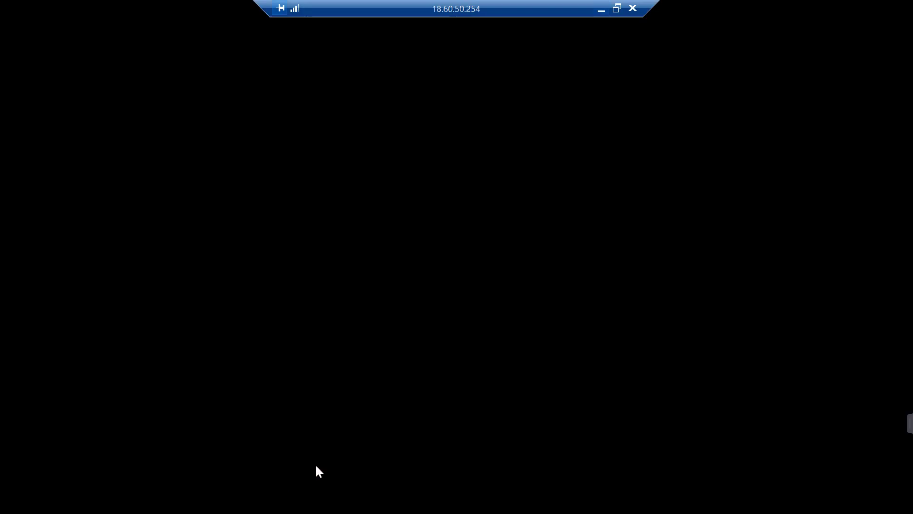
click(616, 11)
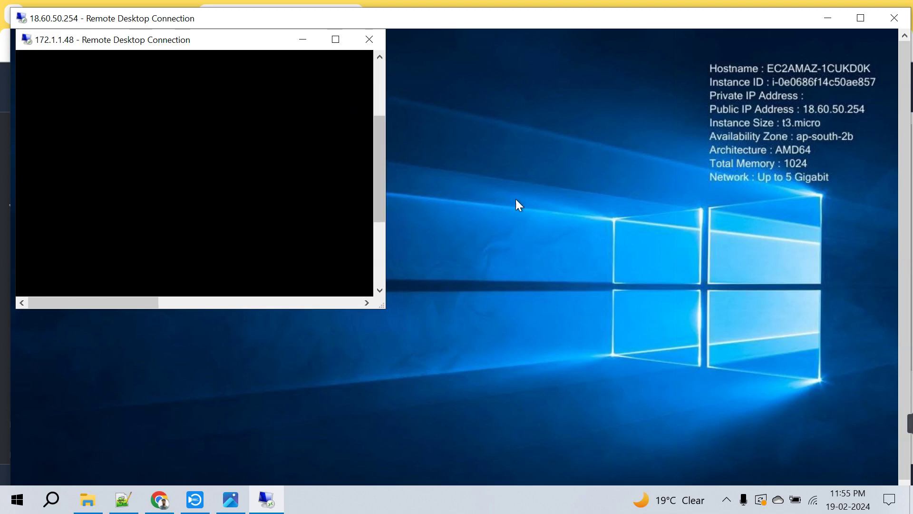
drag(228, 44, 366, 135)
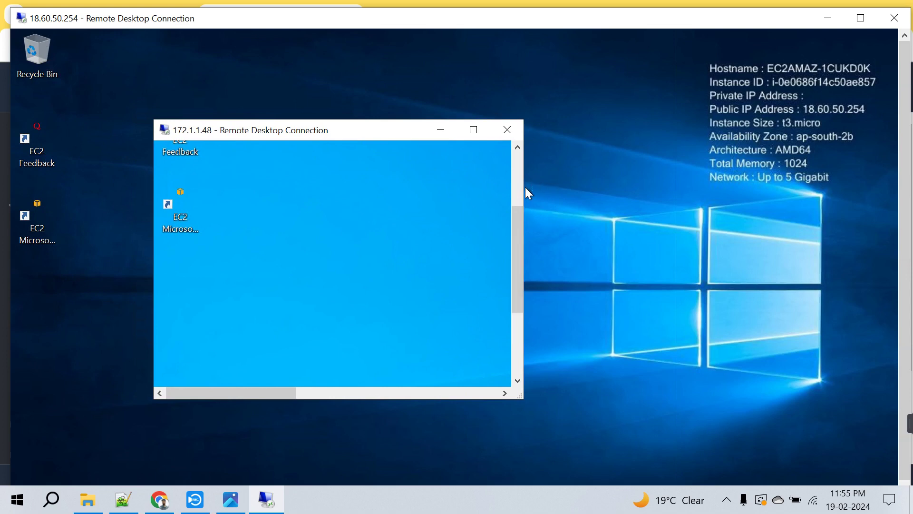
drag(525, 184, 736, 184)
drag(373, 132, 235, 82)
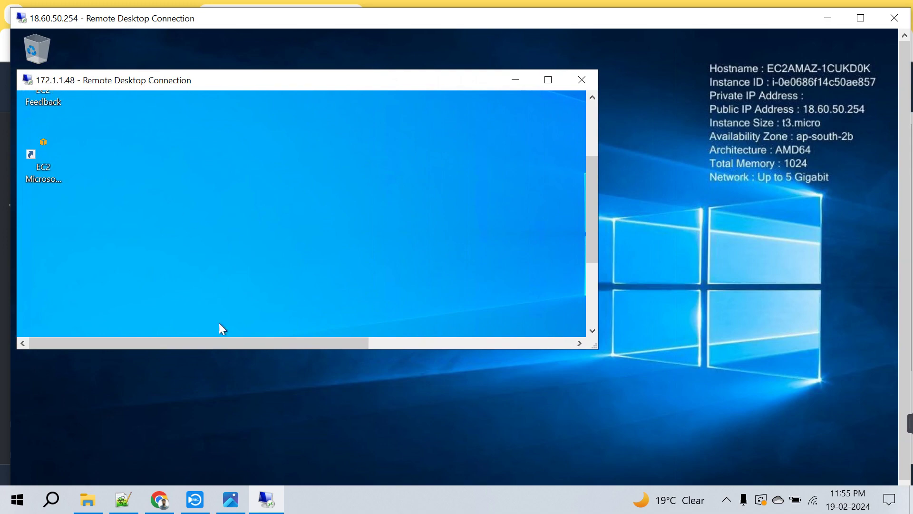
- In the EC2 console, expand the instance summary of private-windows to check its private and public IPv4 addresses
click(160, 499)
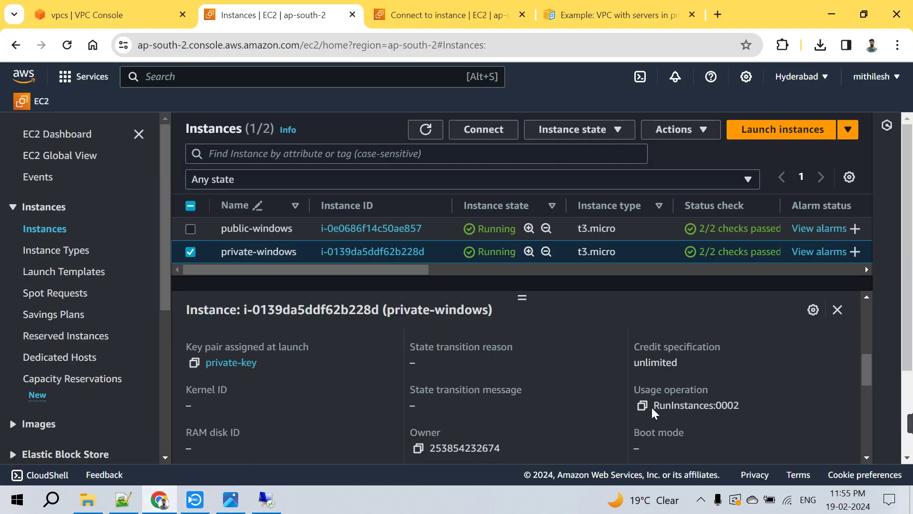
scroll(453, 391, up, 5)
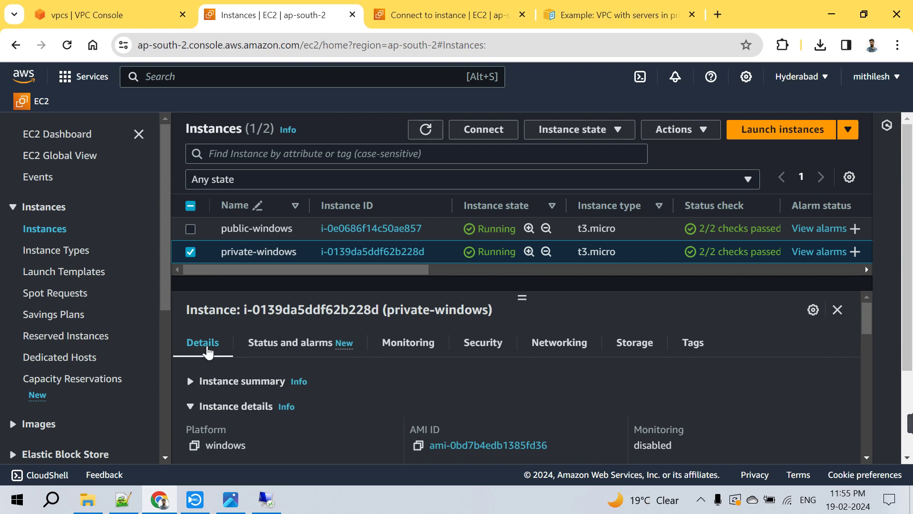
click(190, 381)
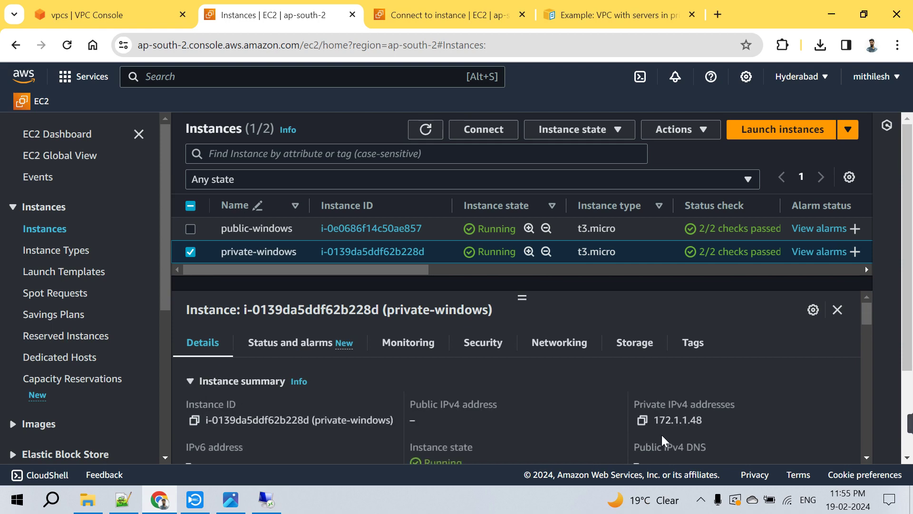
- Return to the remote session, enlarge the nested 172.1.1.48 window and maximize it to examine the private instance's desktop
click(279, 494)
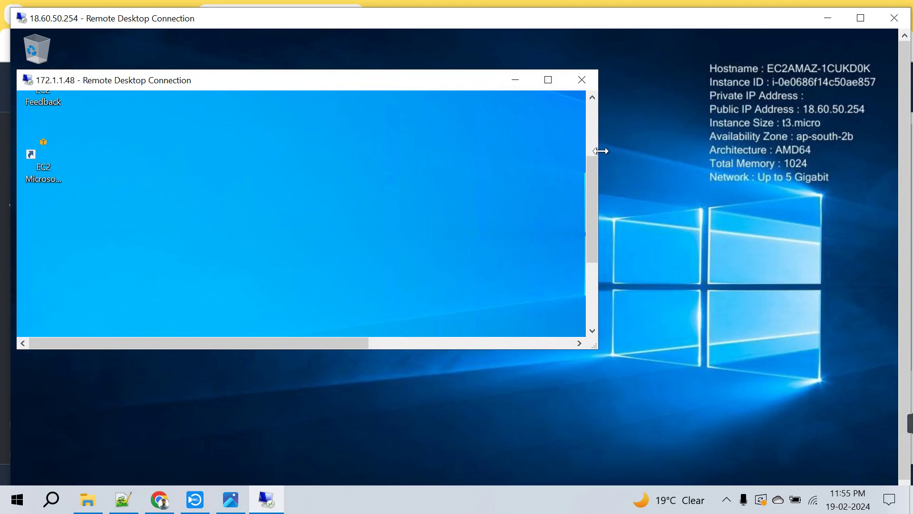
drag(597, 142, 744, 141)
drag(537, 351, 540, 424)
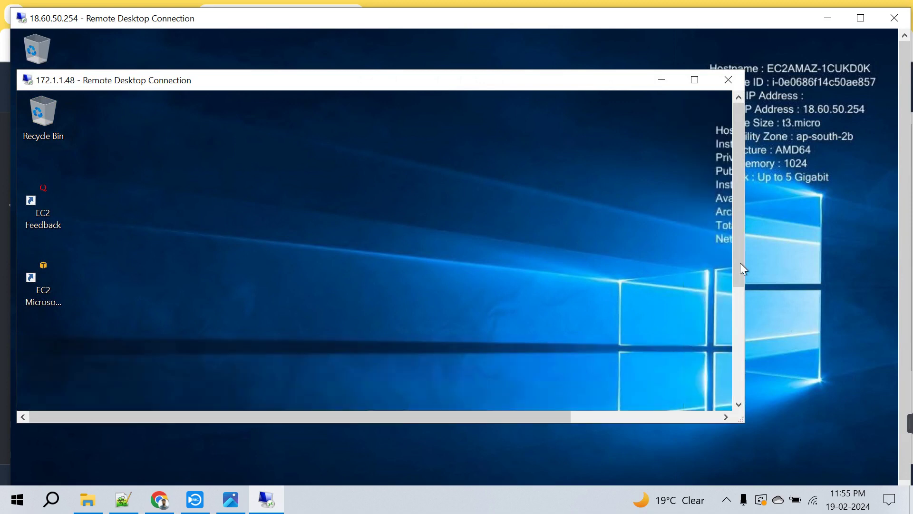
click(694, 88)
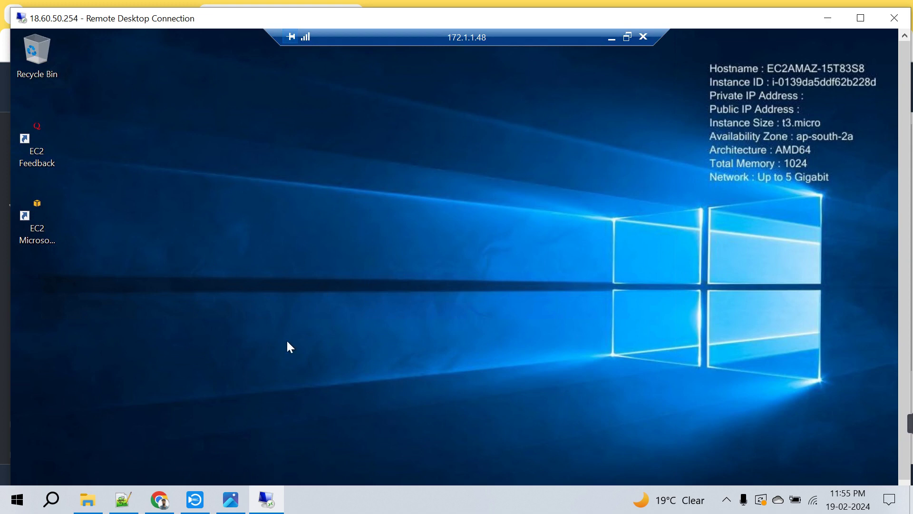
- Minimize the 172.1.1.48 session and view This PC in File Explorer on the maximized public-windows desktop
click(625, 38)
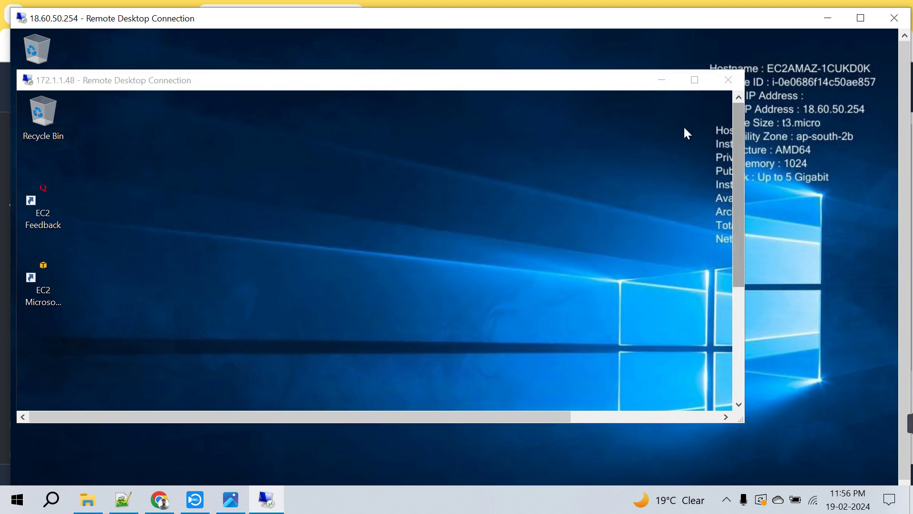
click(661, 80)
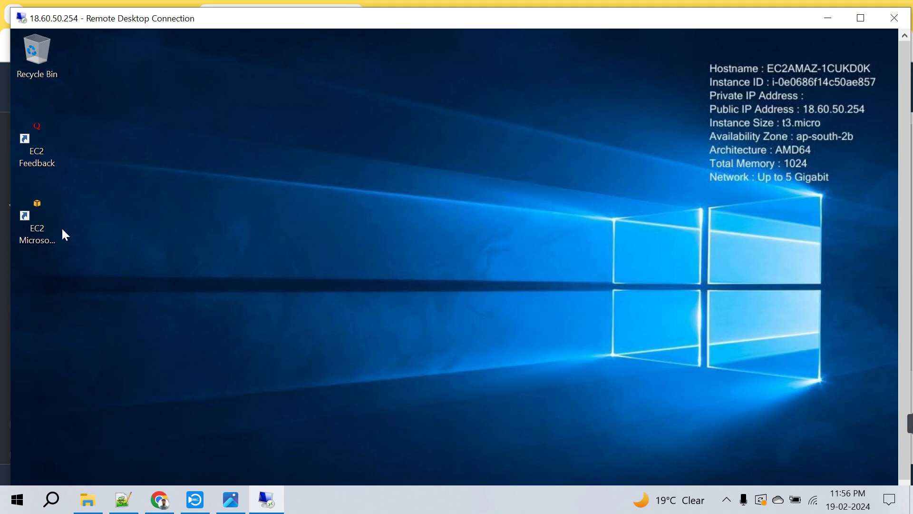
click(861, 19)
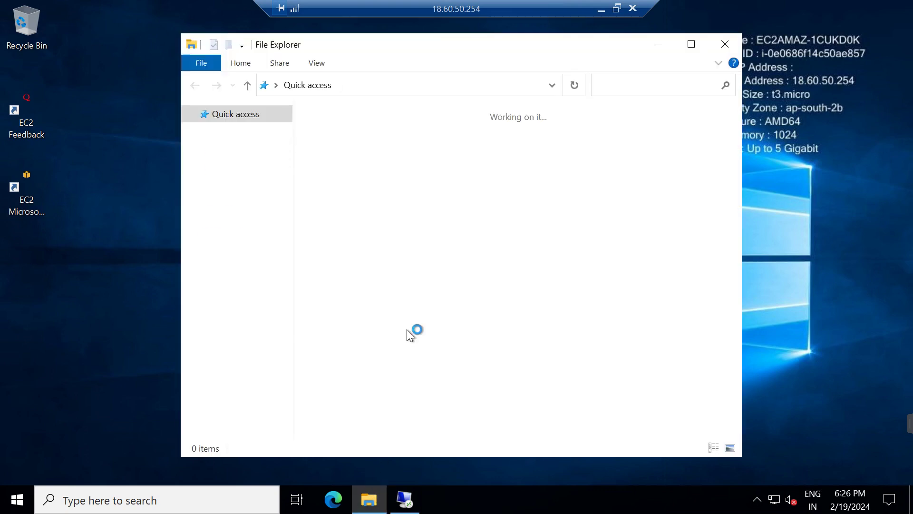
click(230, 212)
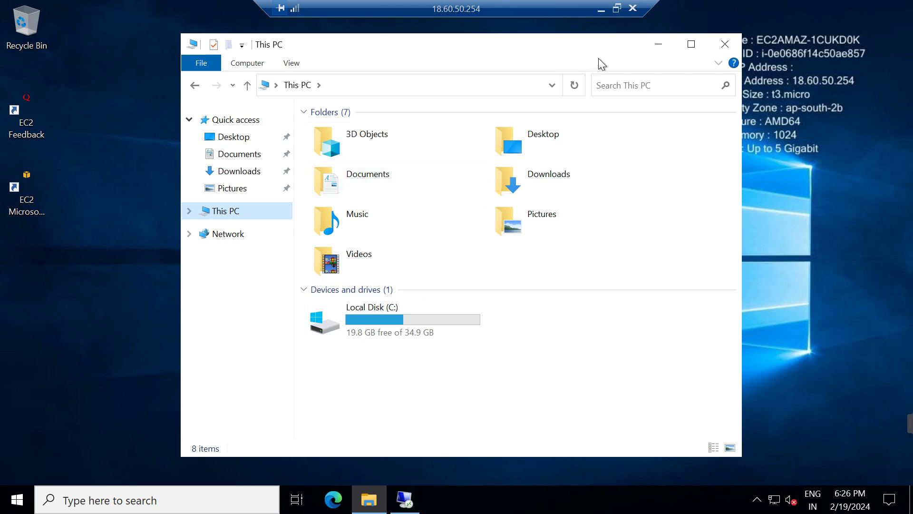
- Bring the 172.1.1.48 session back to full screen, open This PC in its File Explorer and select Local Disk (C:)
click(408, 503)
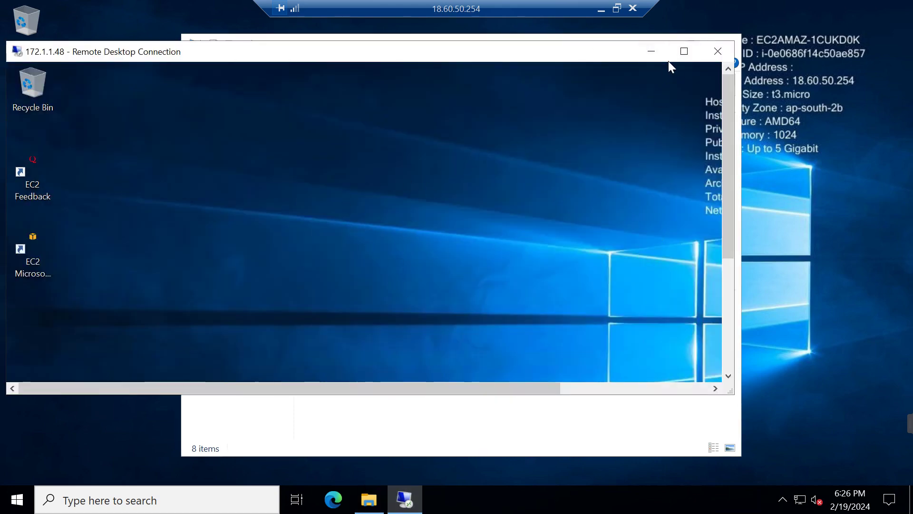
click(684, 51)
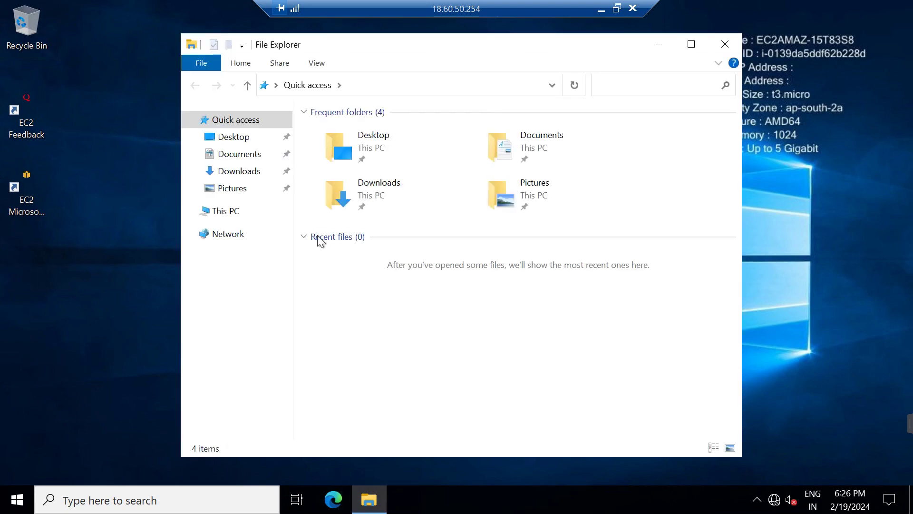
click(232, 218)
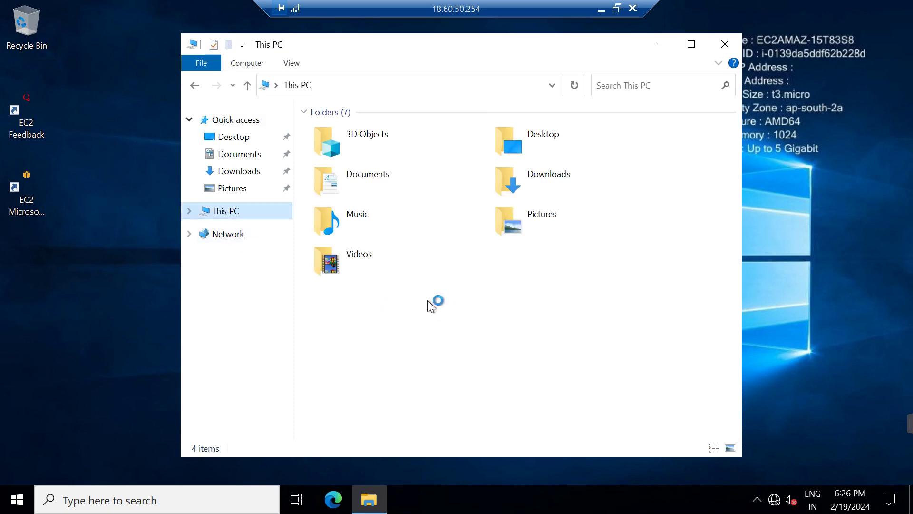
click(411, 338)
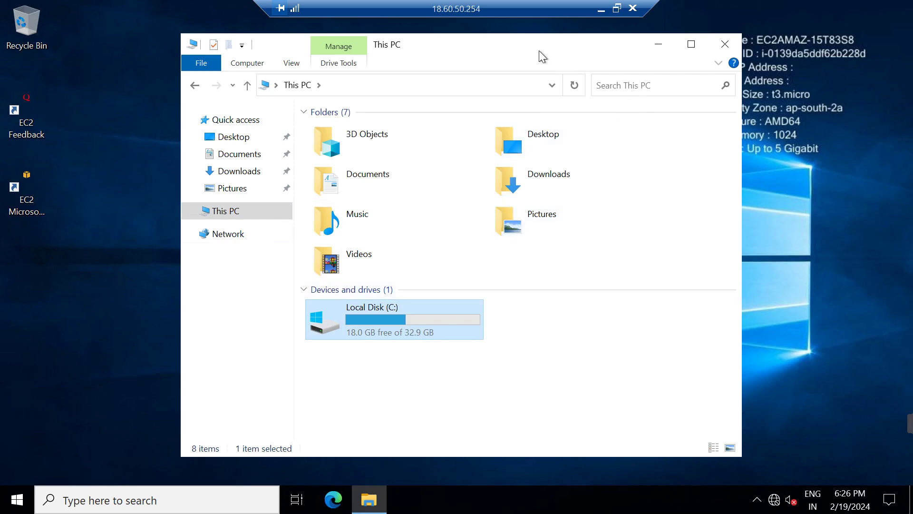
- Move the File Explorer window clear of the desktop's instance details and take the outer 18.60.50.254 session out of full screen
drag(501, 54, 413, 61)
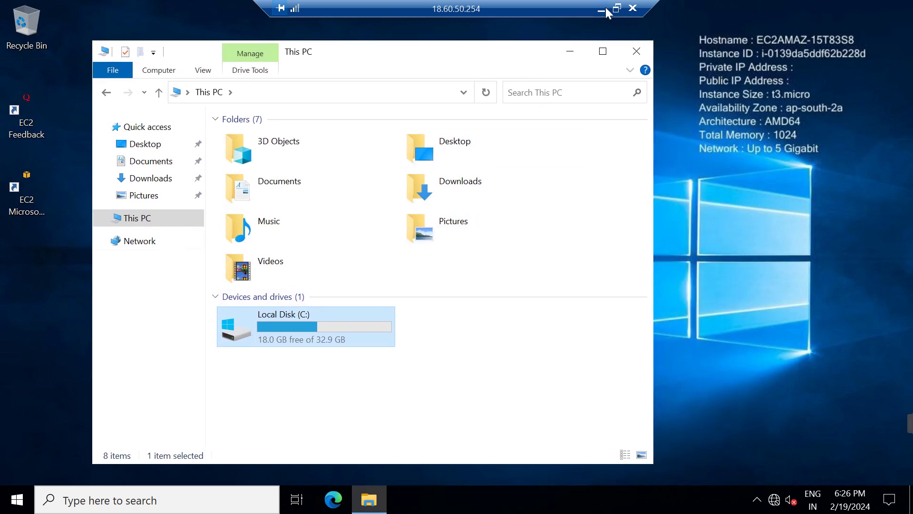
click(615, 8)
drag(418, 69, 396, 60)
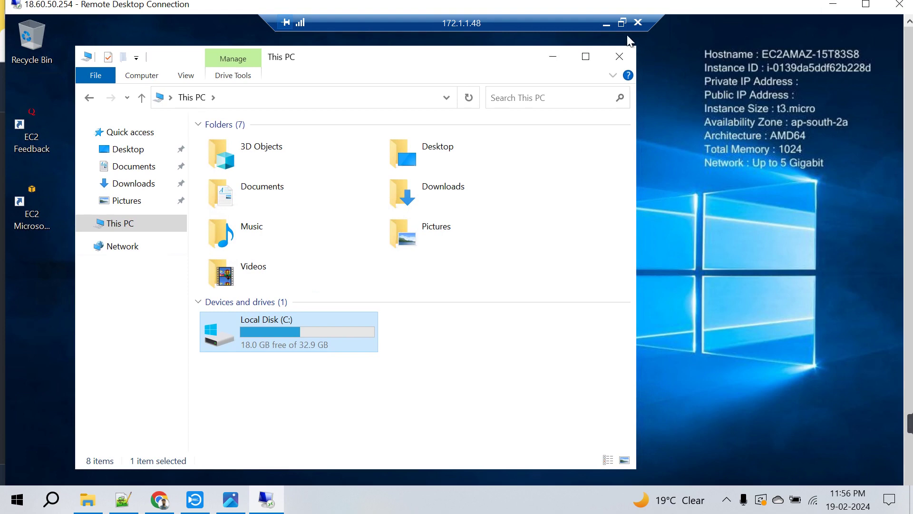
- Restore the 172.1.1.48 session to a window and arrange it beside public-windows' File Explorer to compare both Local Disk (C:) drives
click(622, 23)
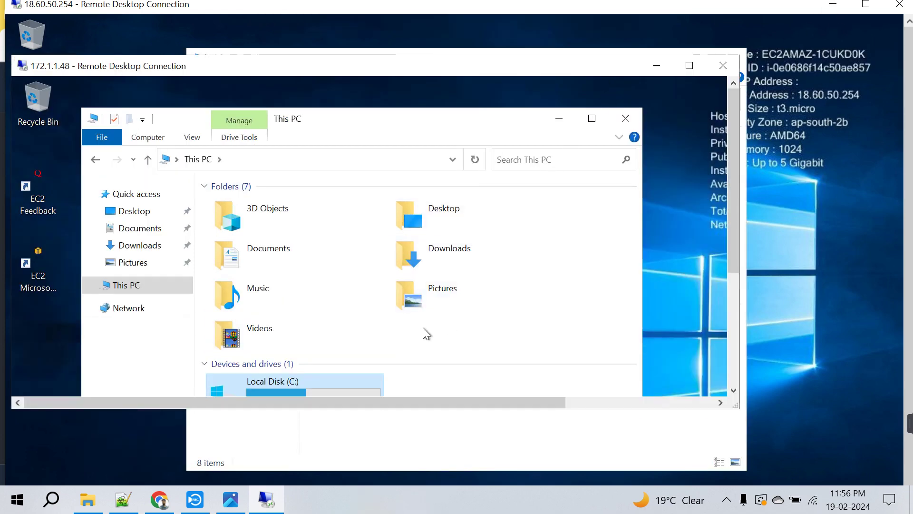
drag(473, 118, 473, 92)
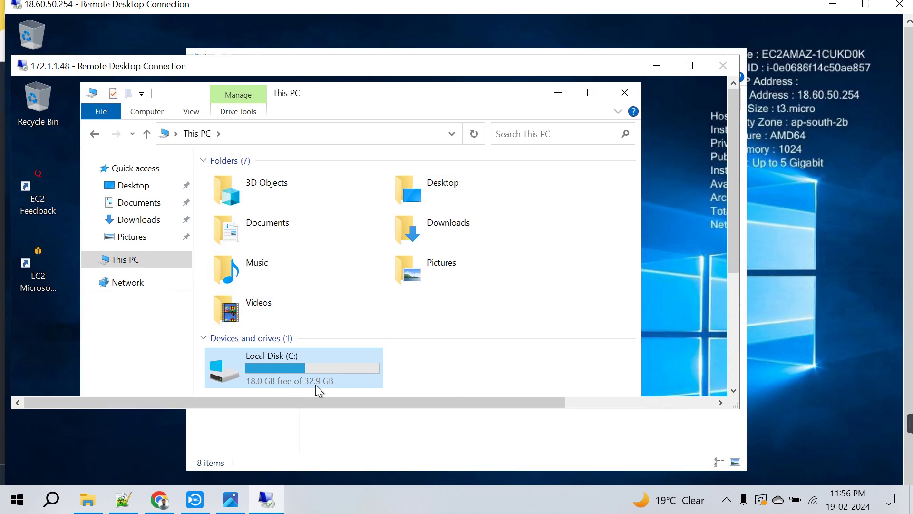
drag(739, 290, 598, 301)
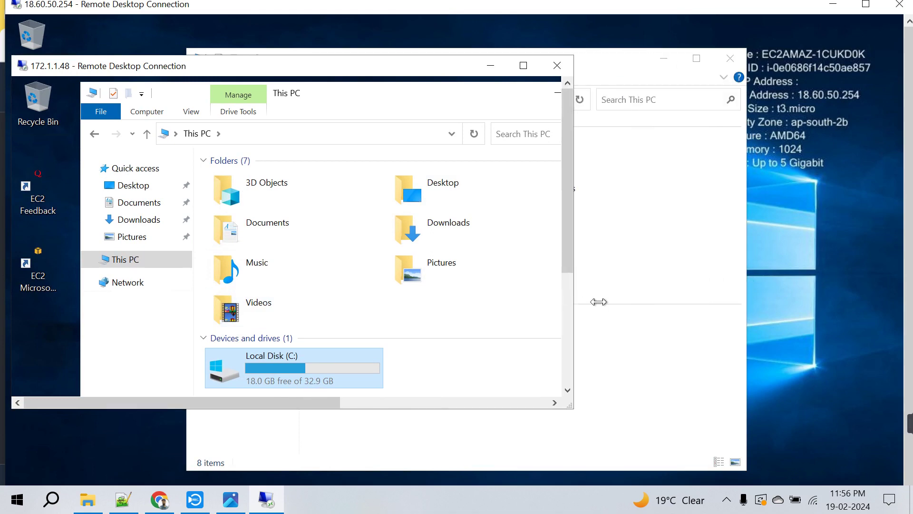
click(708, 251)
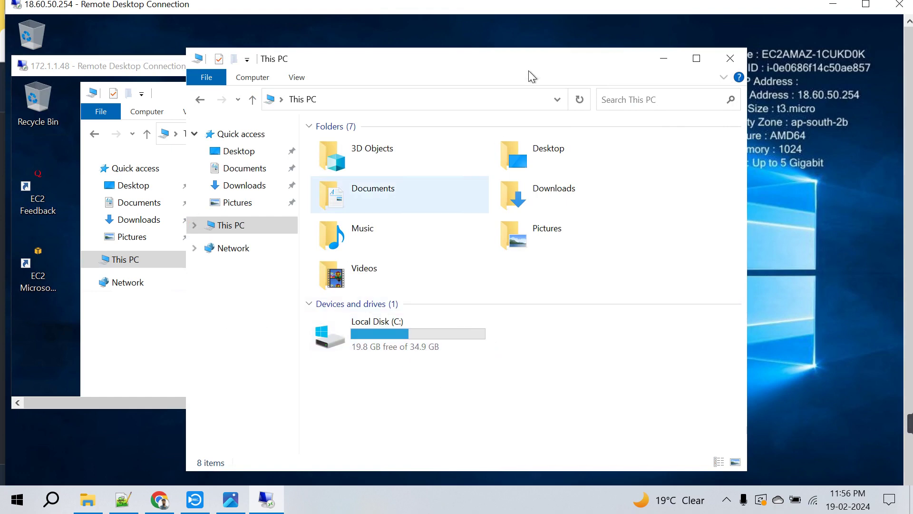
drag(530, 58, 675, 48)
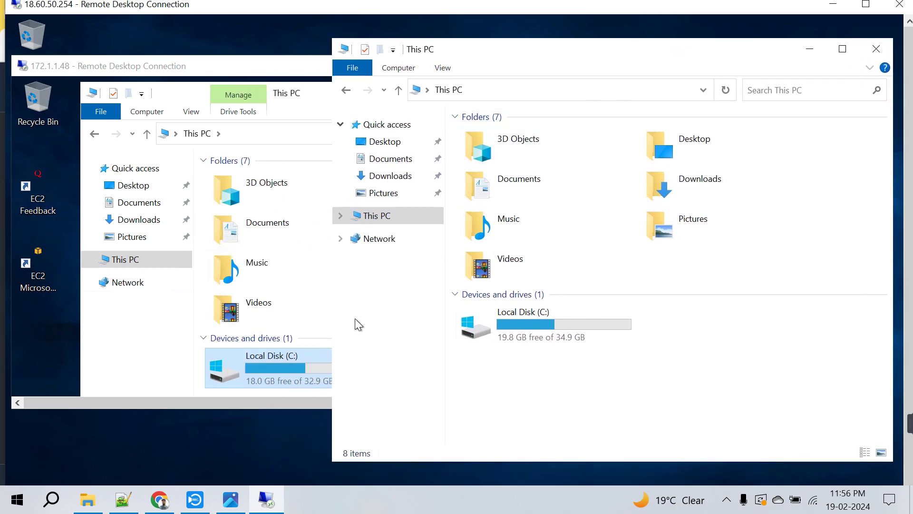
drag(331, 319, 455, 319)
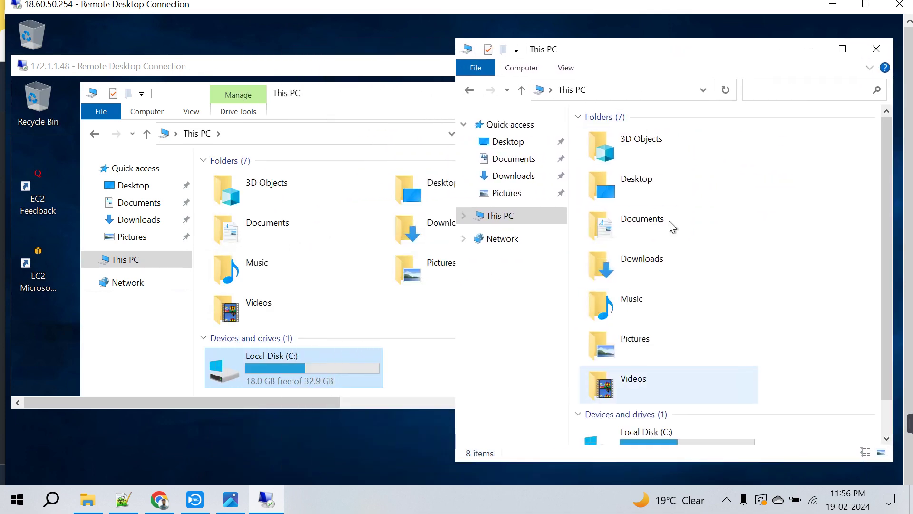
- Close File Explorer on public-windows and disconnect both the nested 172.1.1.48 session and the outer 18.60.50.254 session
click(876, 48)
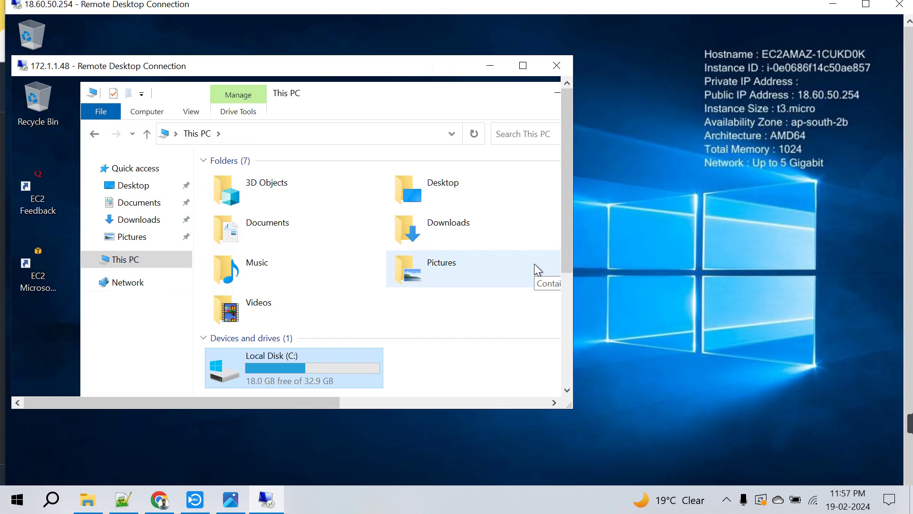
click(555, 70)
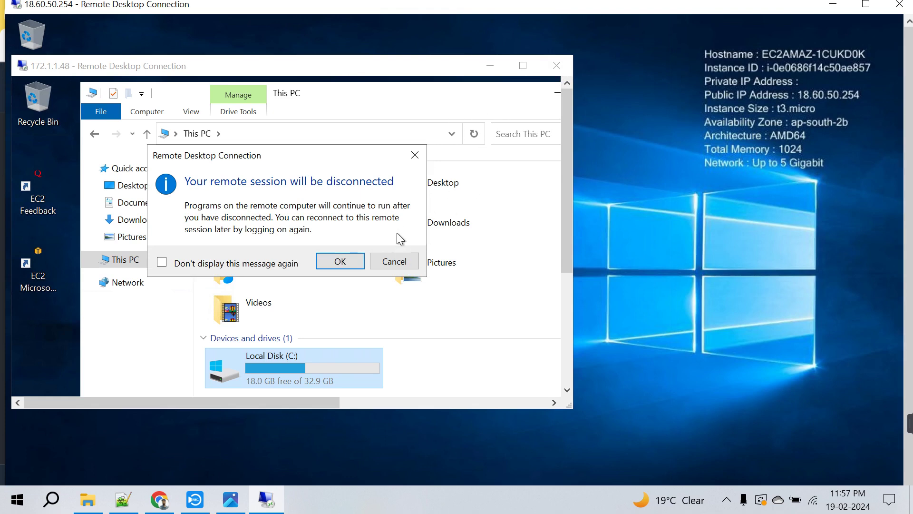
click(386, 268)
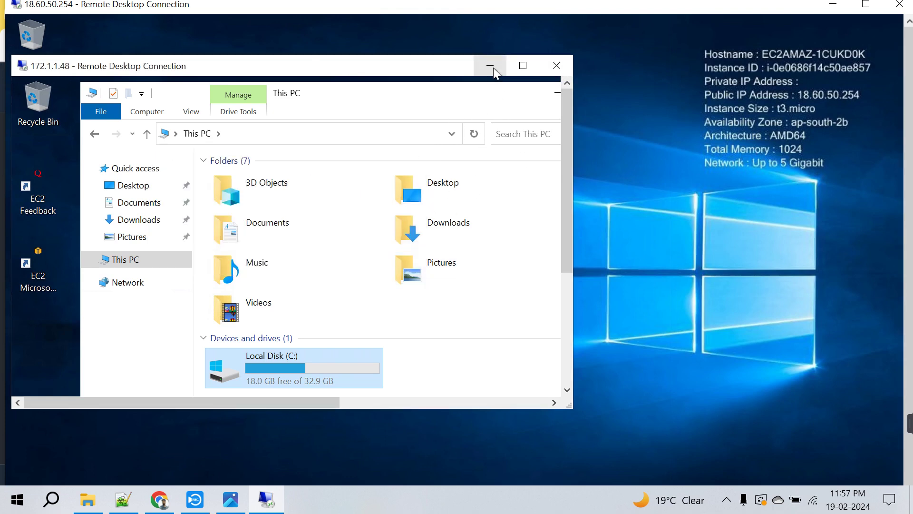
click(557, 66)
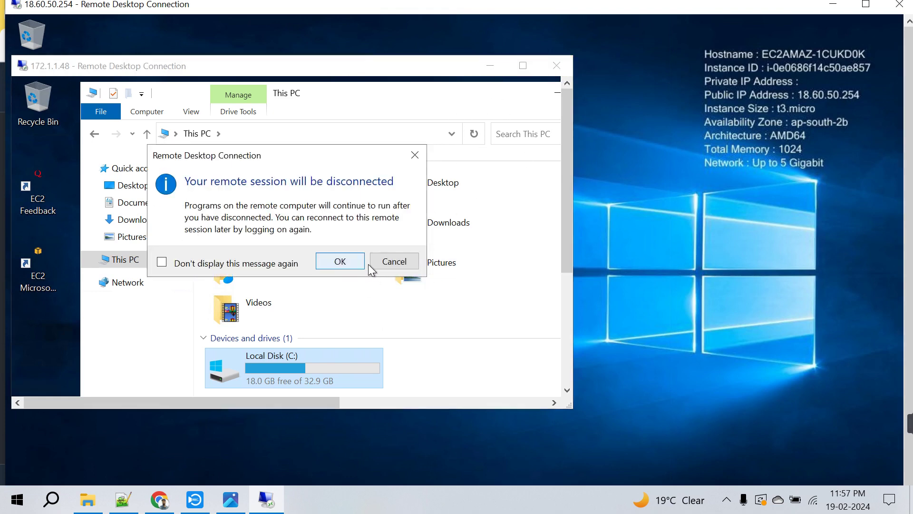
click(341, 263)
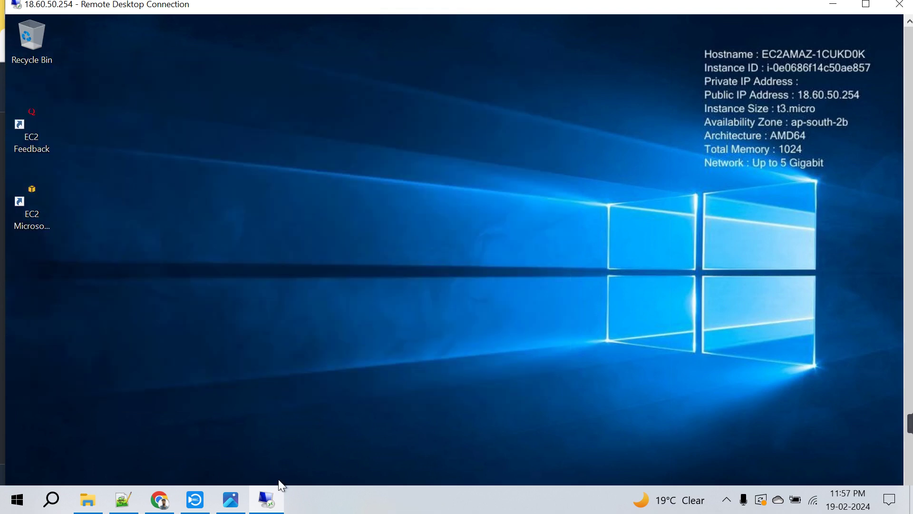
click(893, 12)
click(507, 288)
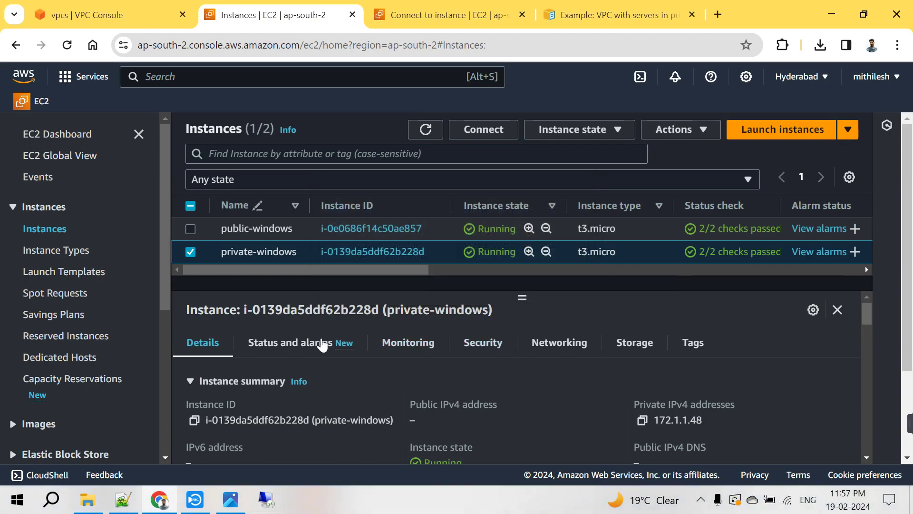
- Select both the public-windows and private-windows instances in the EC2 instance list and terminate them
scroll(341, 358, down, 5)
scroll(341, 358, up, 5)
click(412, 21)
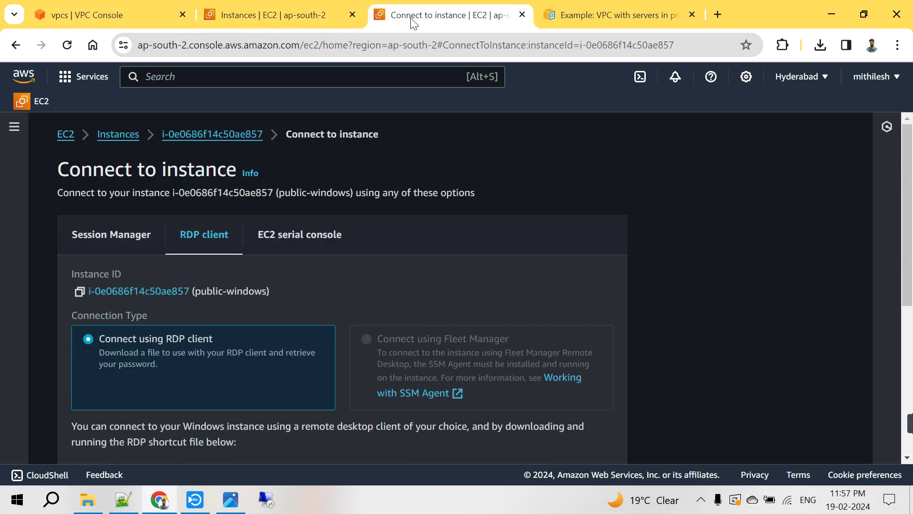
click(117, 22)
click(246, 23)
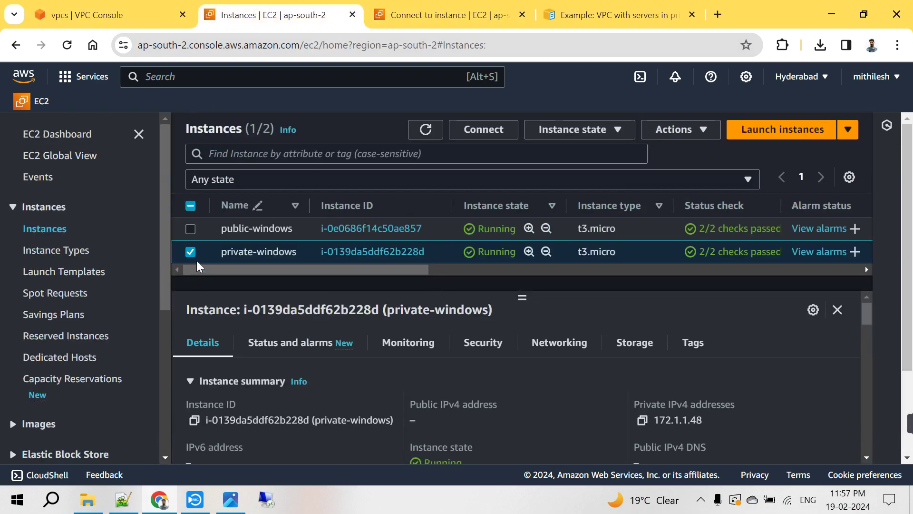
click(191, 229)
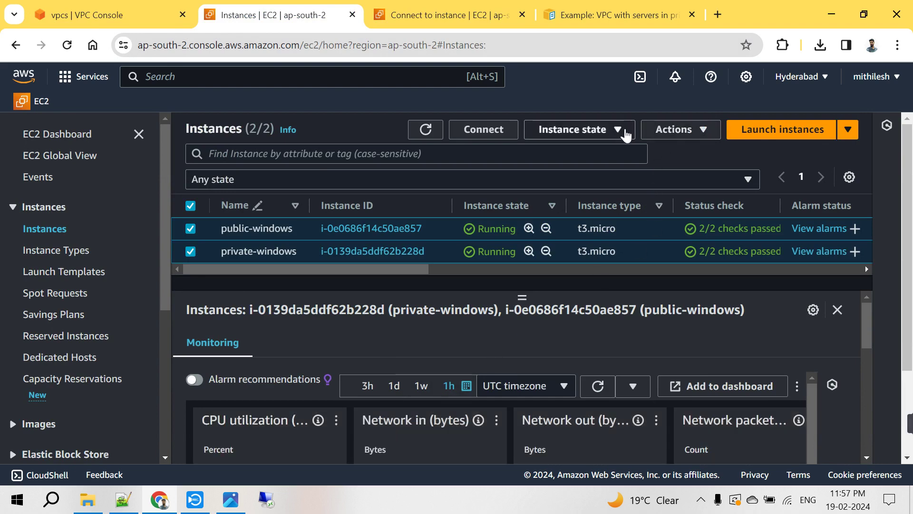
click(554, 129)
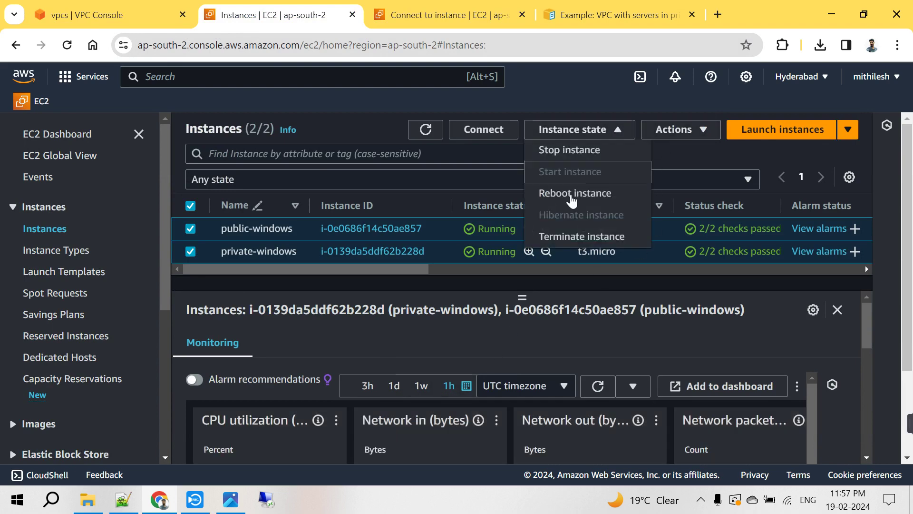
click(563, 244)
click(757, 413)
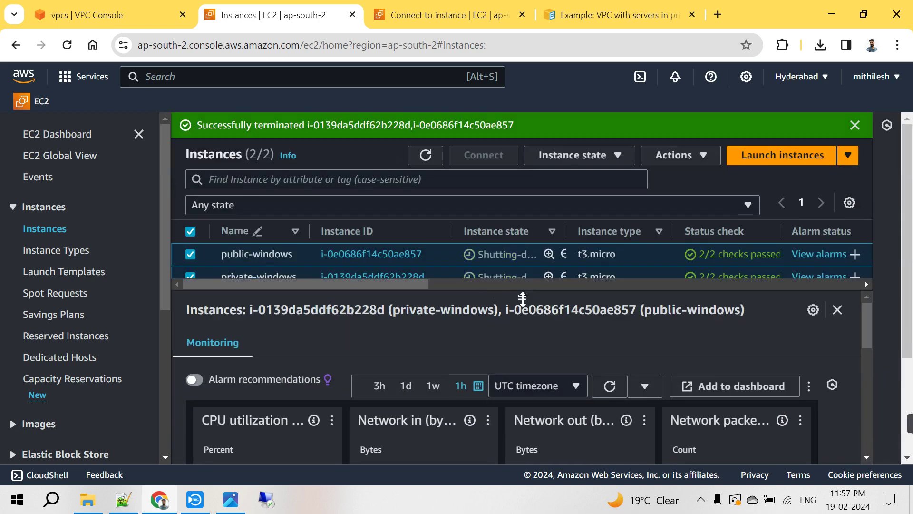
- Enlarge the instance list, widen its Instance state column, dismiss the termination notice and refresh the list
drag(522, 299, 530, 348)
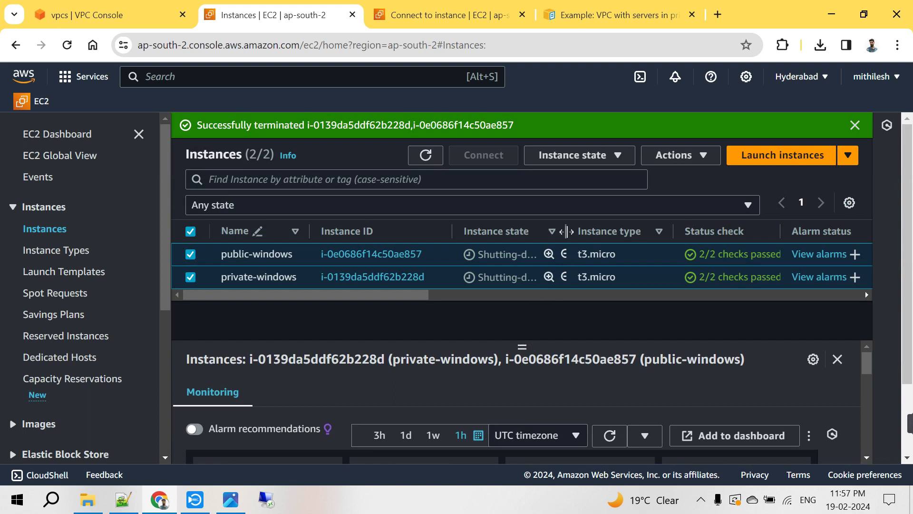
drag(566, 231, 590, 232)
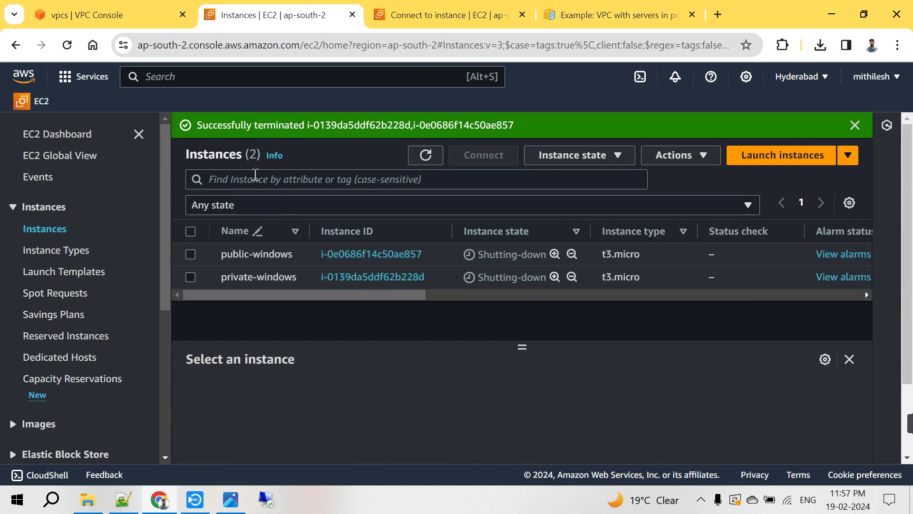
click(854, 125)
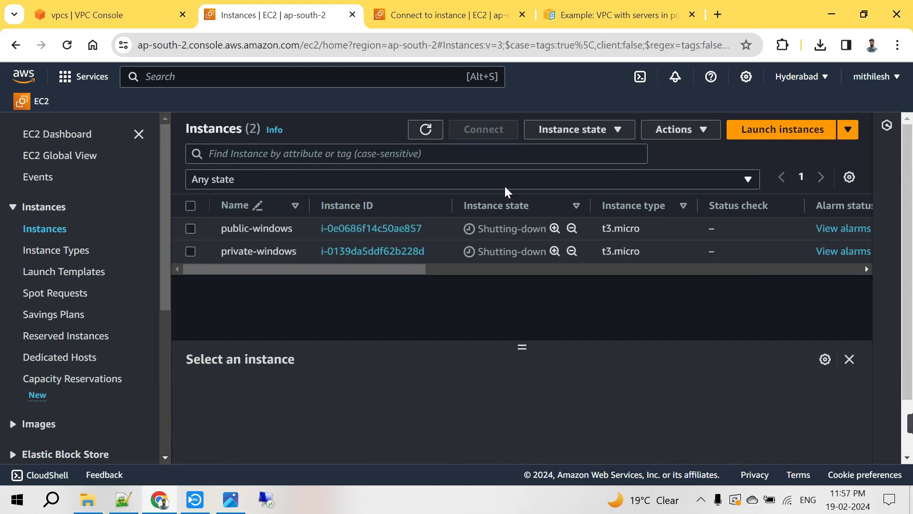
click(424, 132)
- Try to delete custom-vpc in the VPC console, review the required actions and close the dialog
click(134, 17)
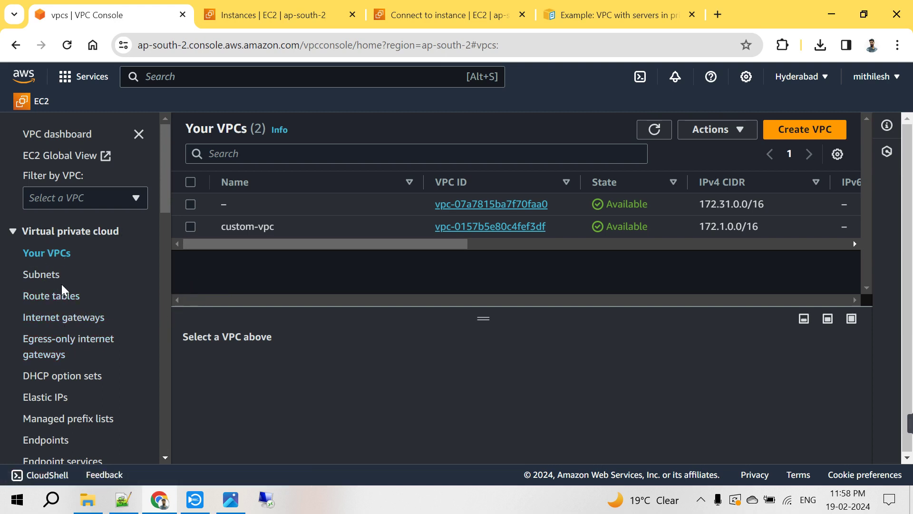
click(61, 318)
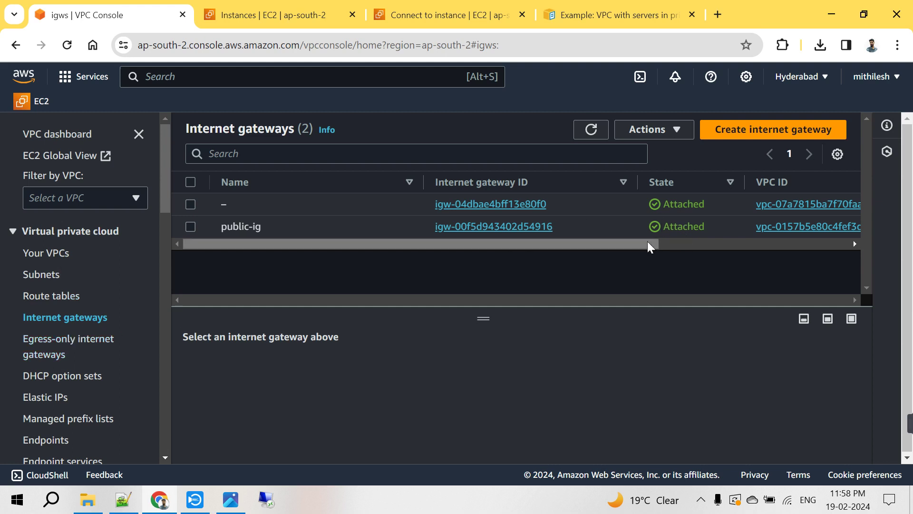
click(47, 252)
click(190, 226)
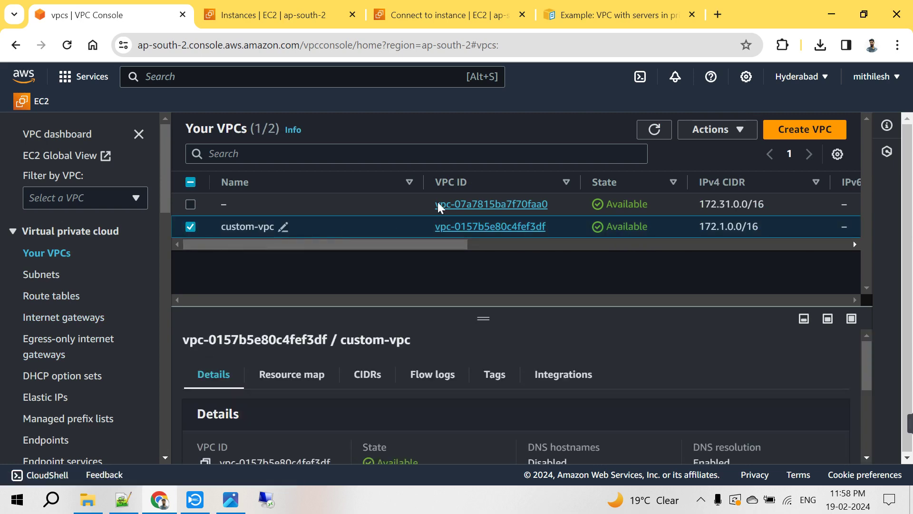
click(710, 129)
click(718, 280)
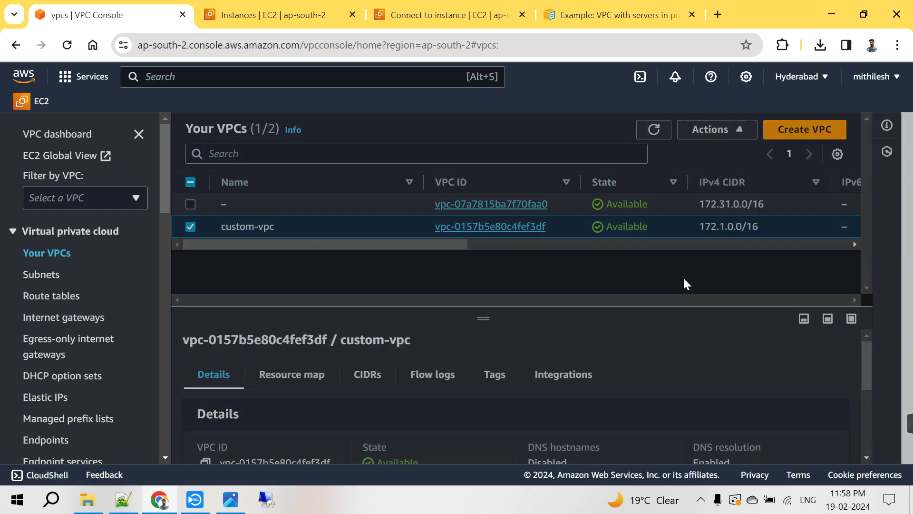
drag(288, 185, 497, 217)
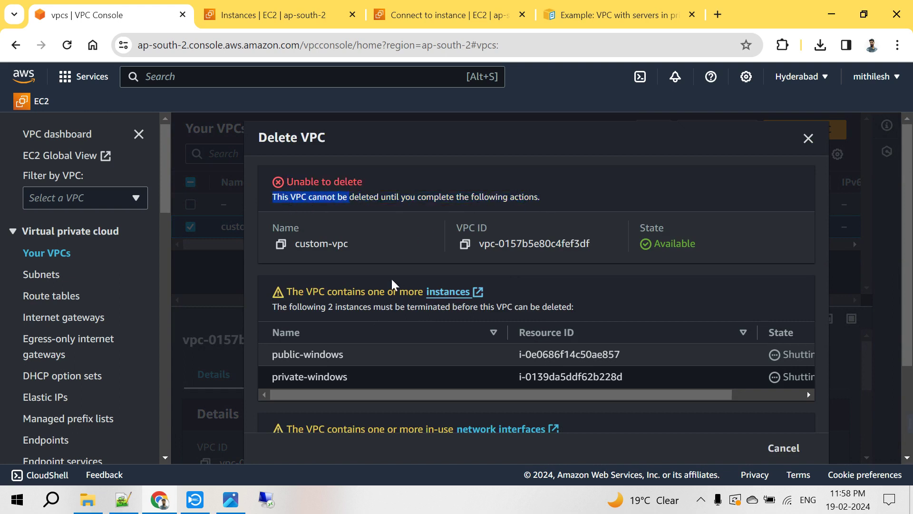
click(808, 138)
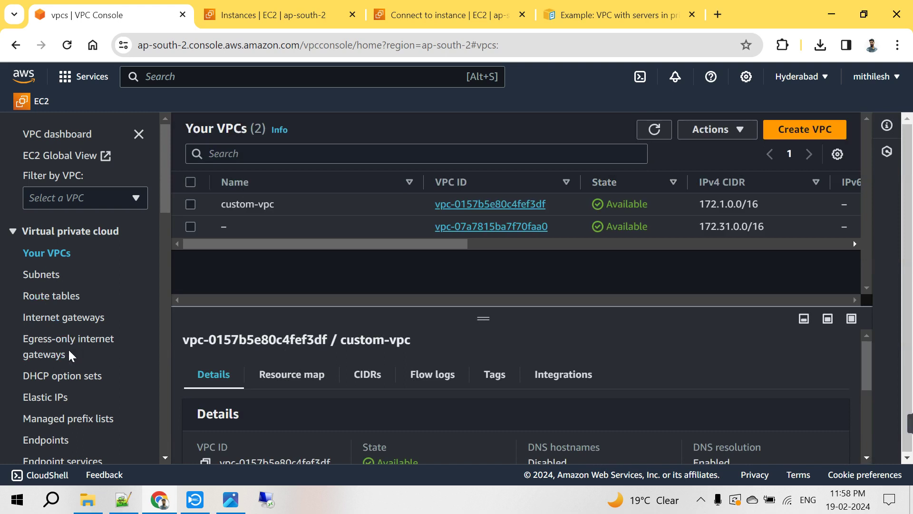
- Try to detach the public-ig internet gateway from its VPC
click(62, 324)
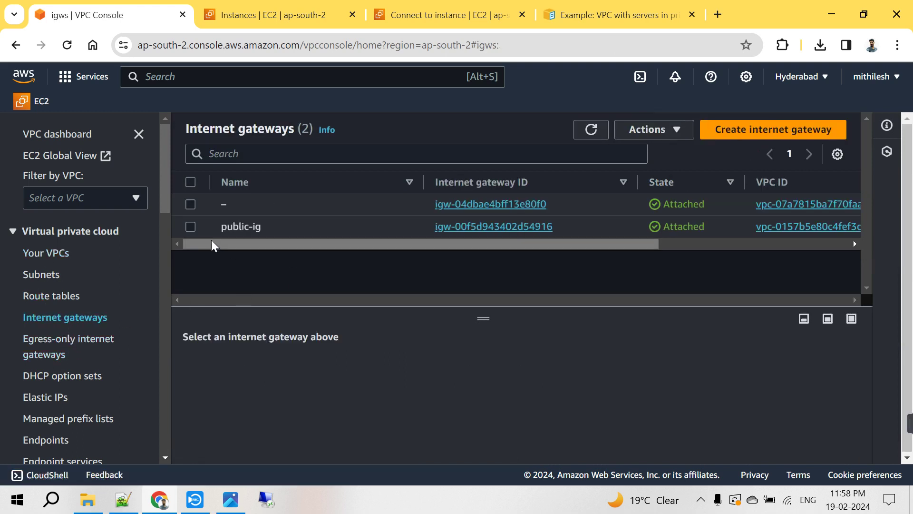
click(190, 226)
click(657, 130)
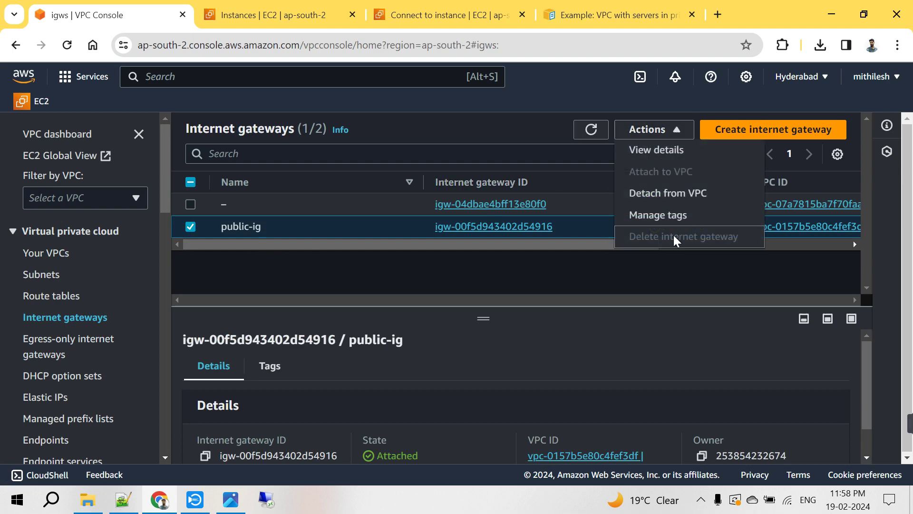
click(672, 192)
click(636, 365)
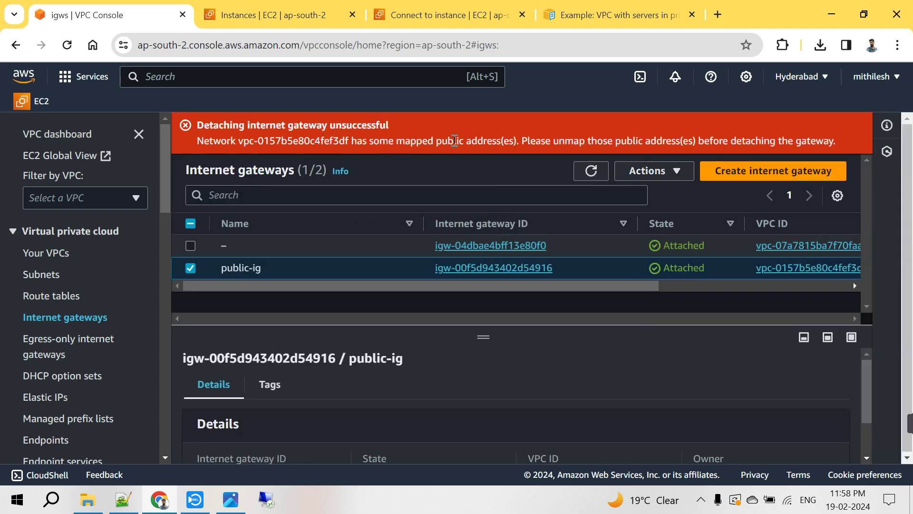
- Return to the EC2 instance list and refresh it repeatedly to check the termination state of both Windows instances
click(254, 22)
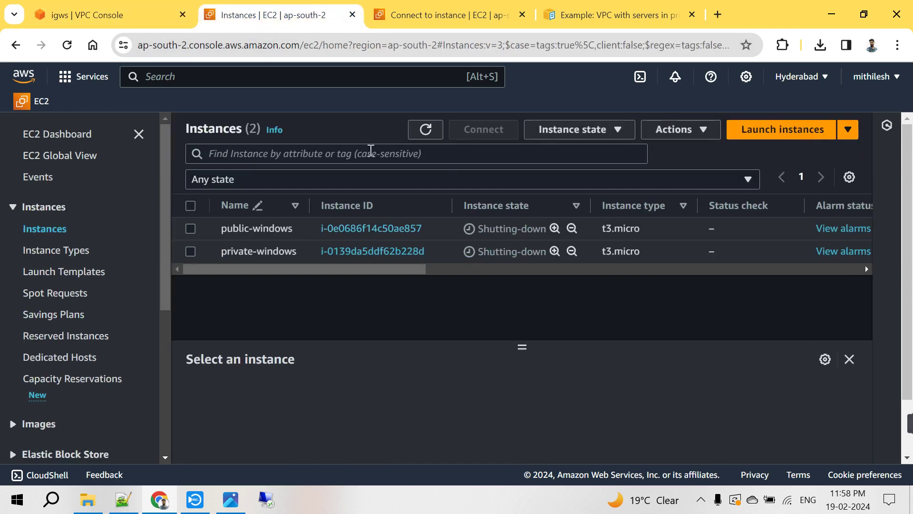
click(425, 131)
click(427, 136)
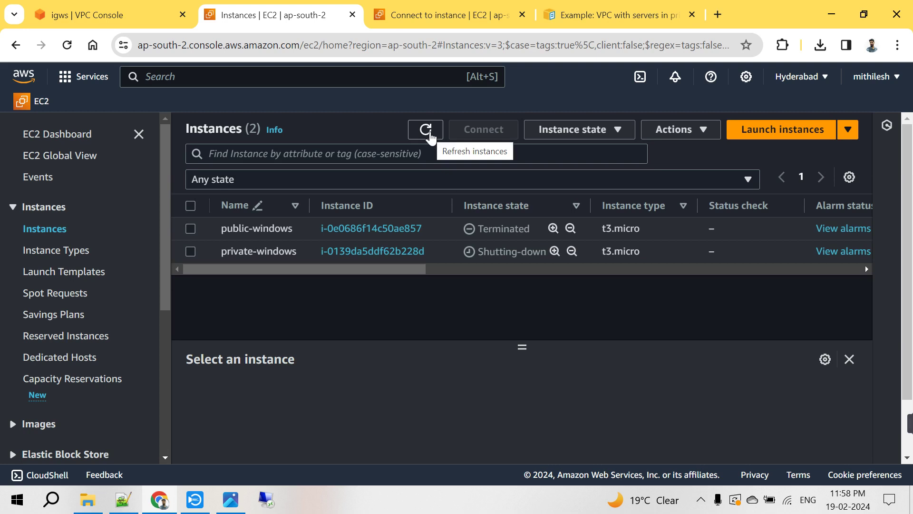
click(430, 135)
click(430, 135)
click(430, 135)
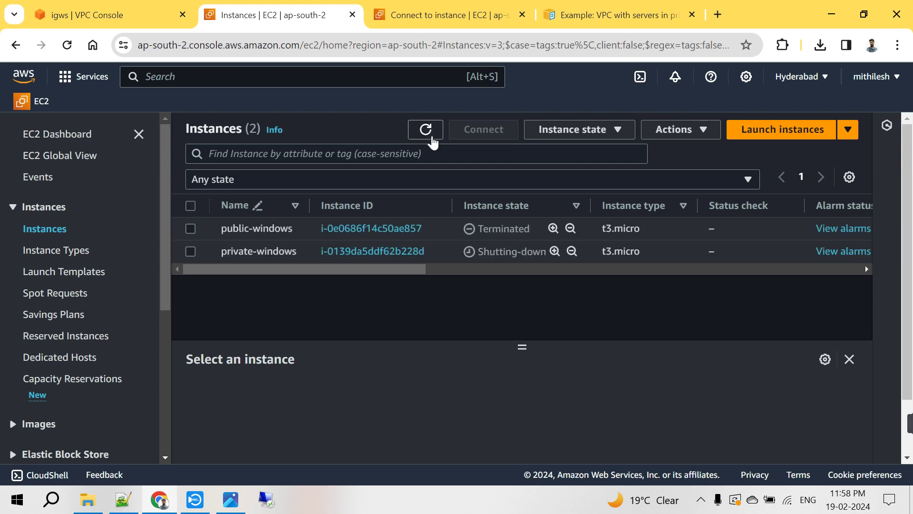
click(430, 136)
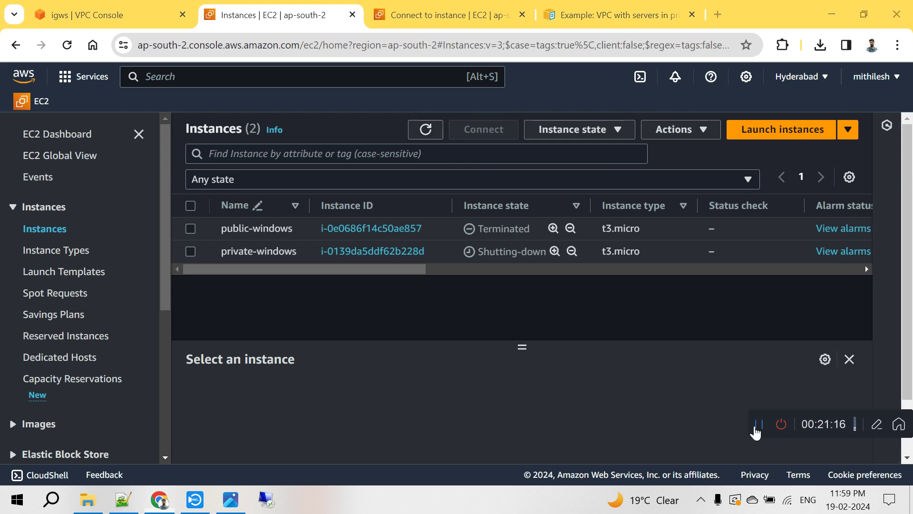
click(426, 135)
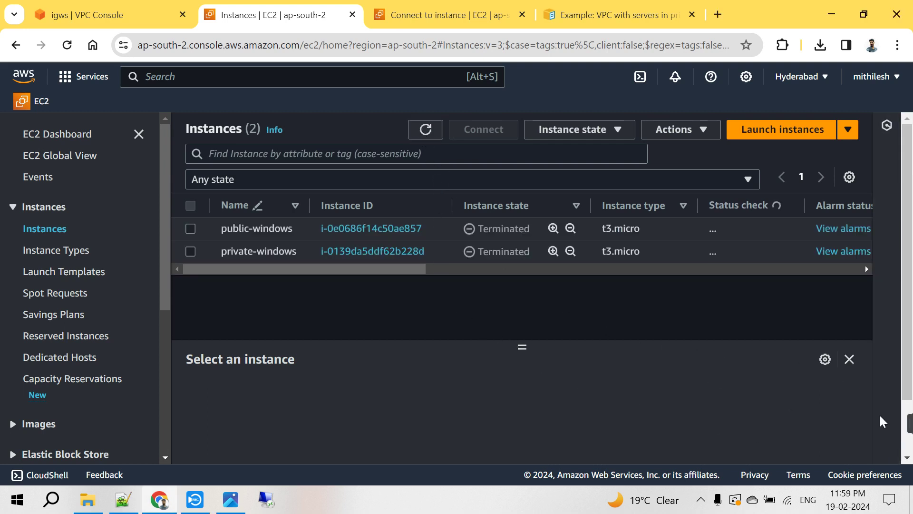
mouse_move(898, 426)
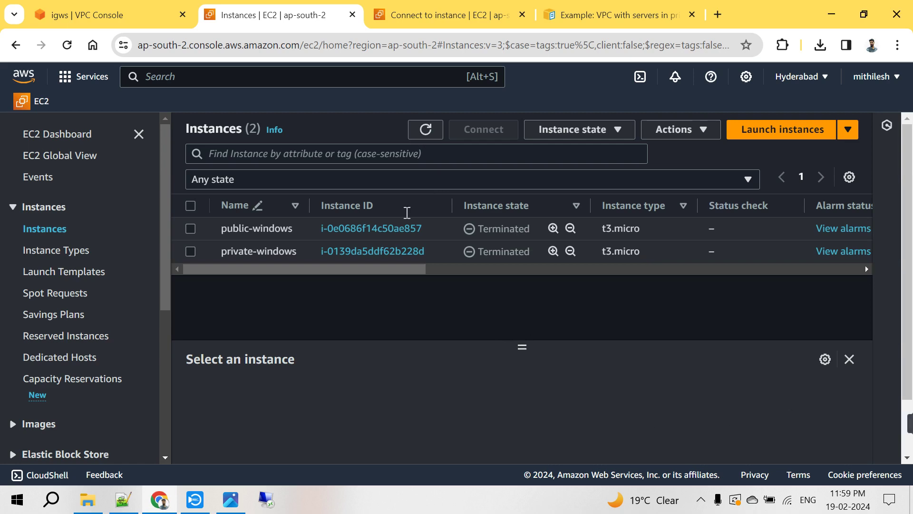
- Return to the VPC console and detach the public-ig internet gateway from its VPC
click(157, 14)
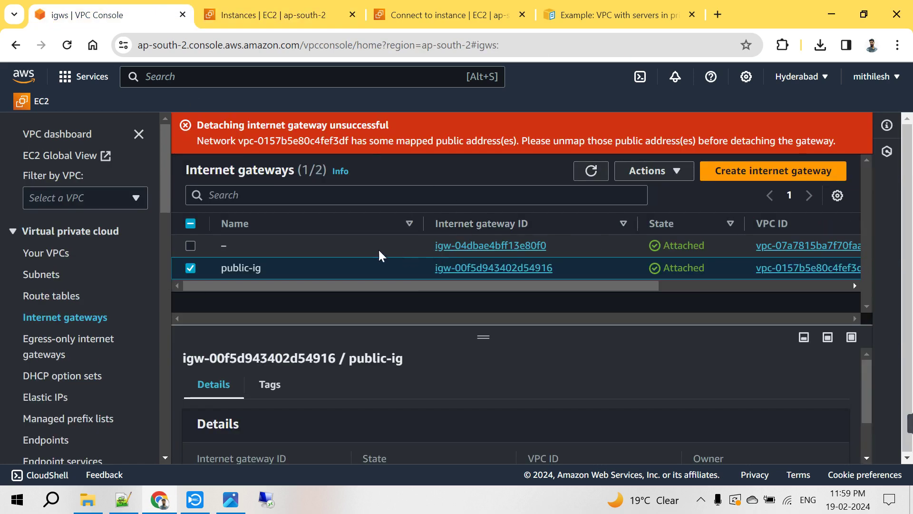
click(661, 171)
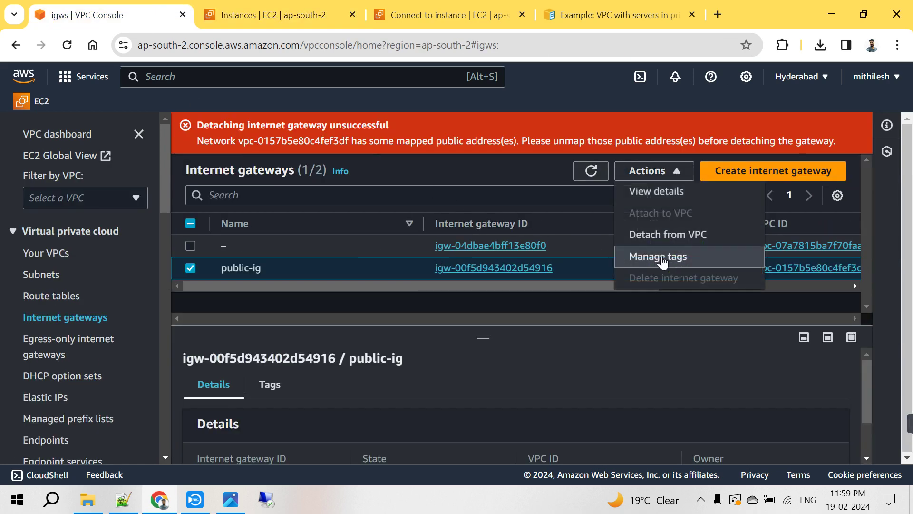
click(648, 233)
click(618, 362)
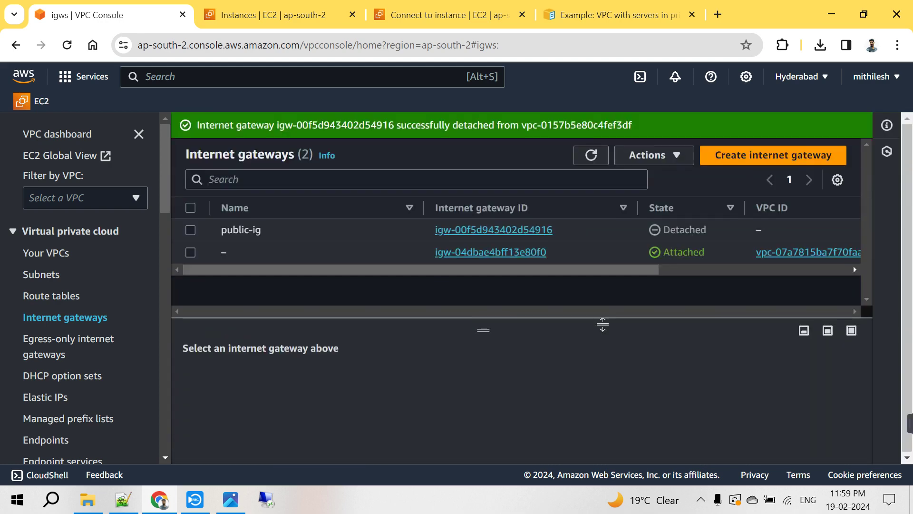
click(191, 252)
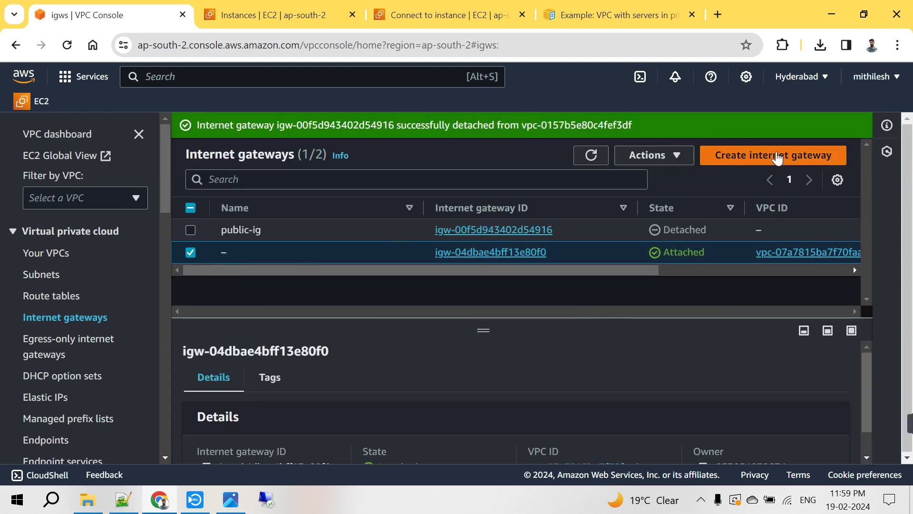
click(654, 155)
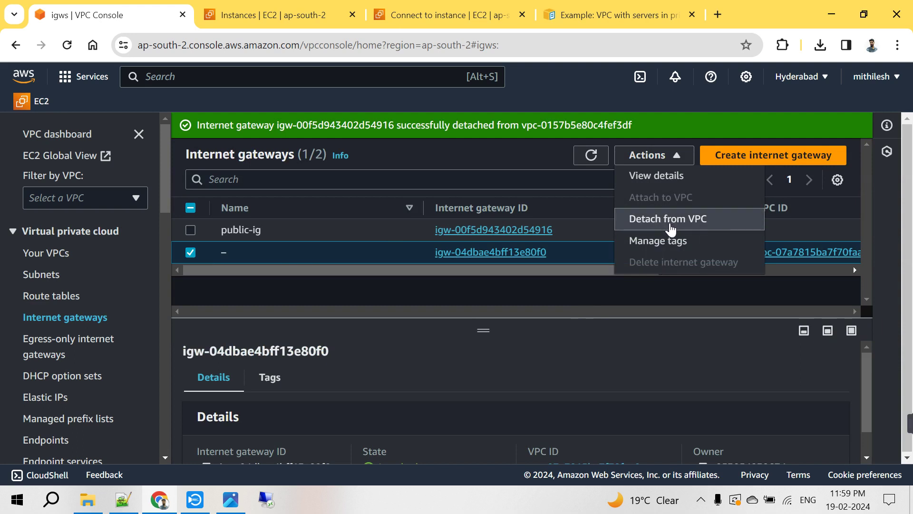
click(592, 156)
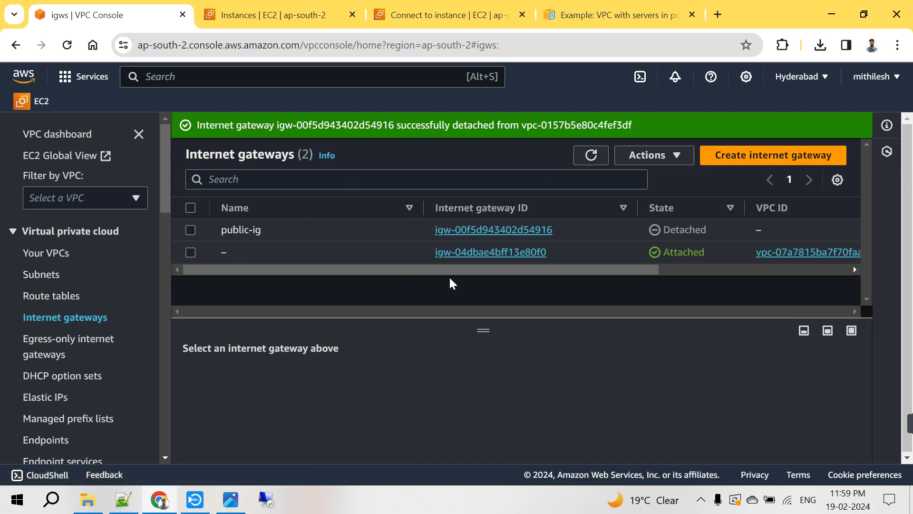
- Delete the detached public-ig internet gateway, confirming with "delete"
click(191, 231)
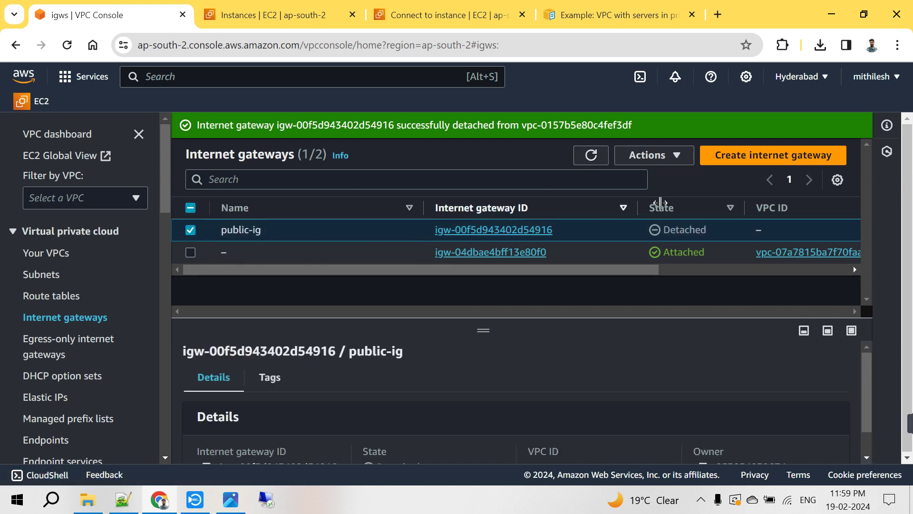
click(672, 157)
click(657, 263)
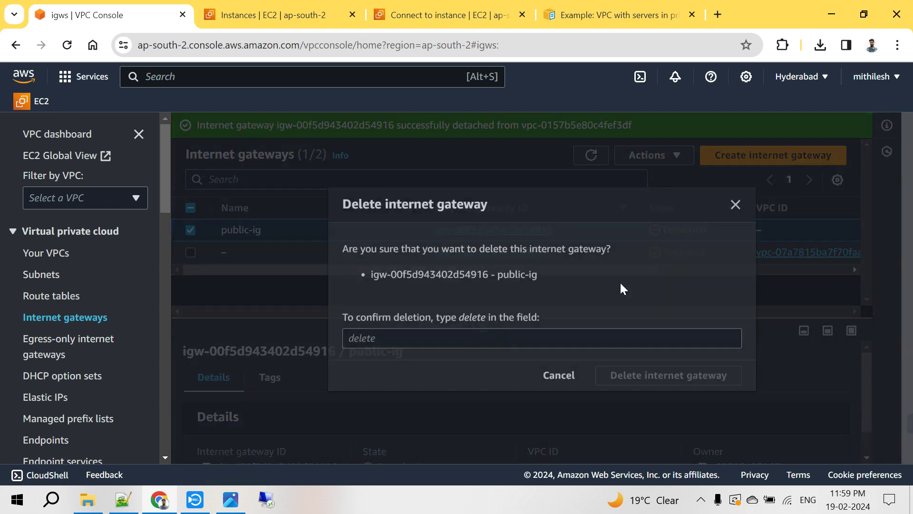
click(436, 343)
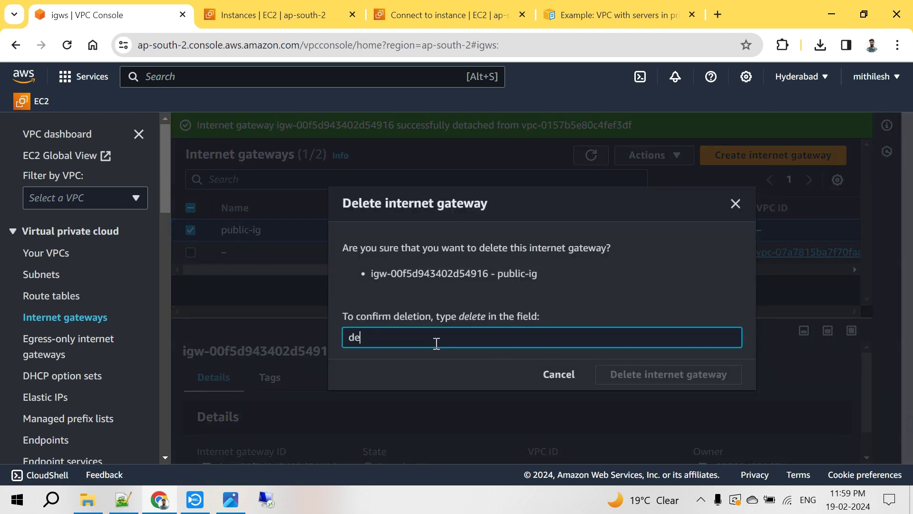
text(delete)
click(638, 372)
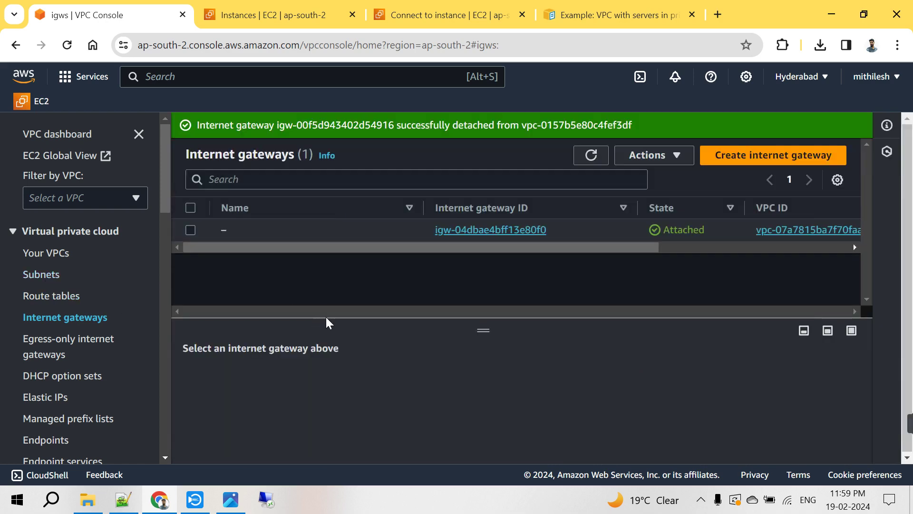
- Delete custom-vpc together with its associated resources, confirming with "delete", and refresh the VPC list
click(47, 252)
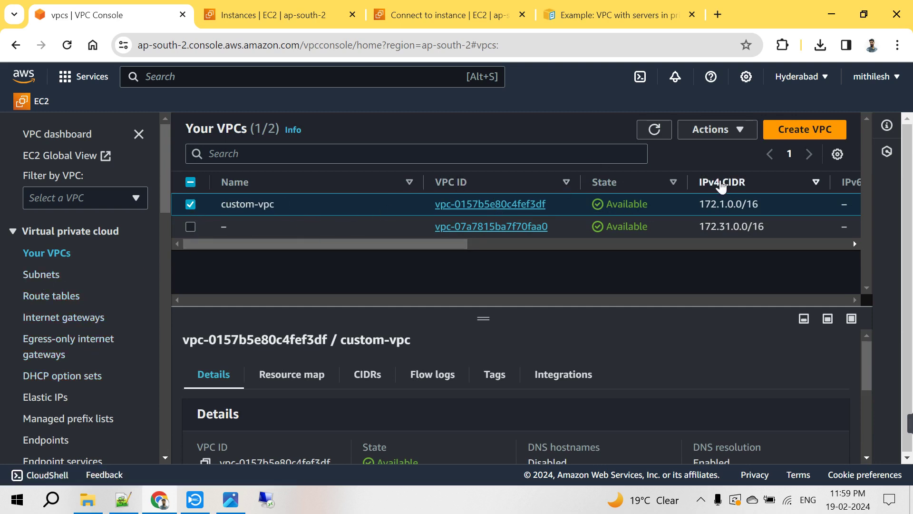
click(723, 130)
click(718, 280)
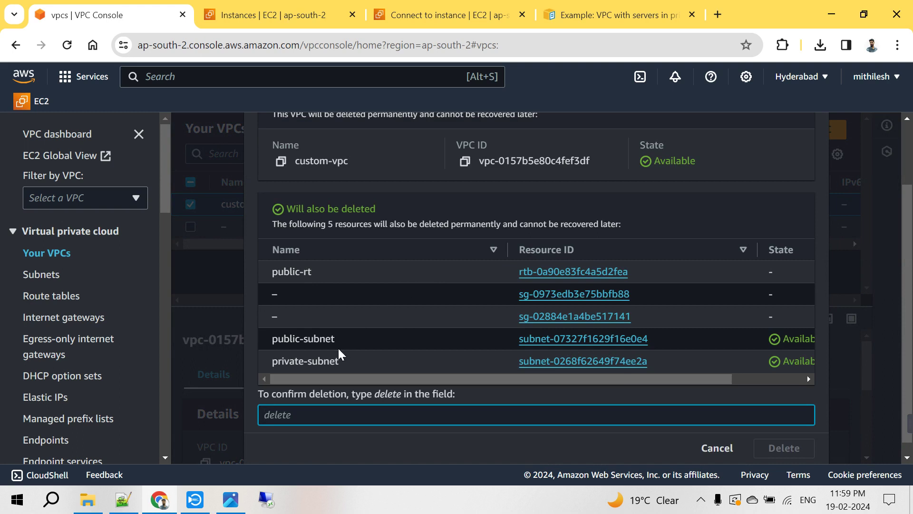
scroll(402, 361, down, 1)
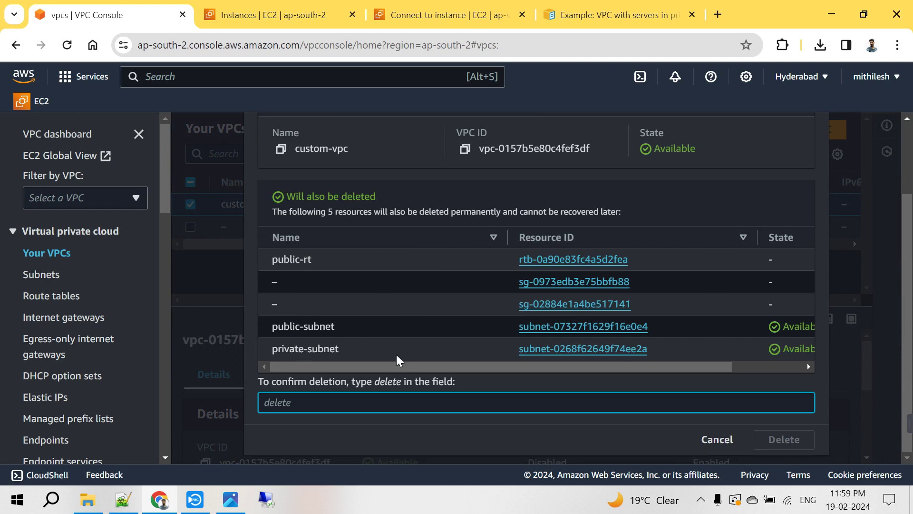
text(delete)
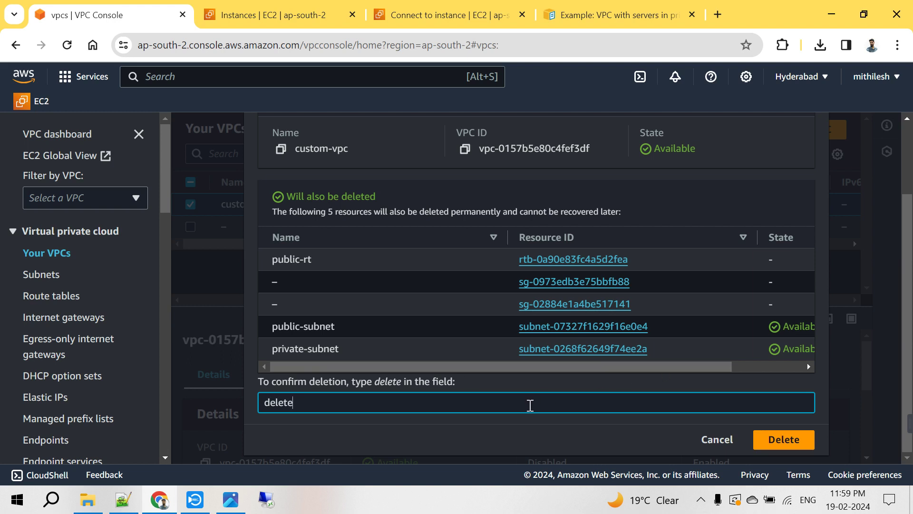
click(783, 442)
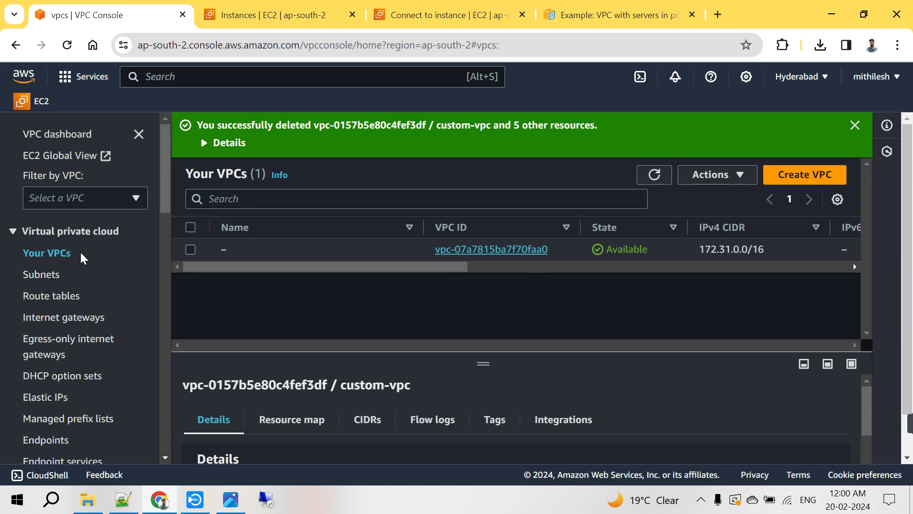
click(655, 175)
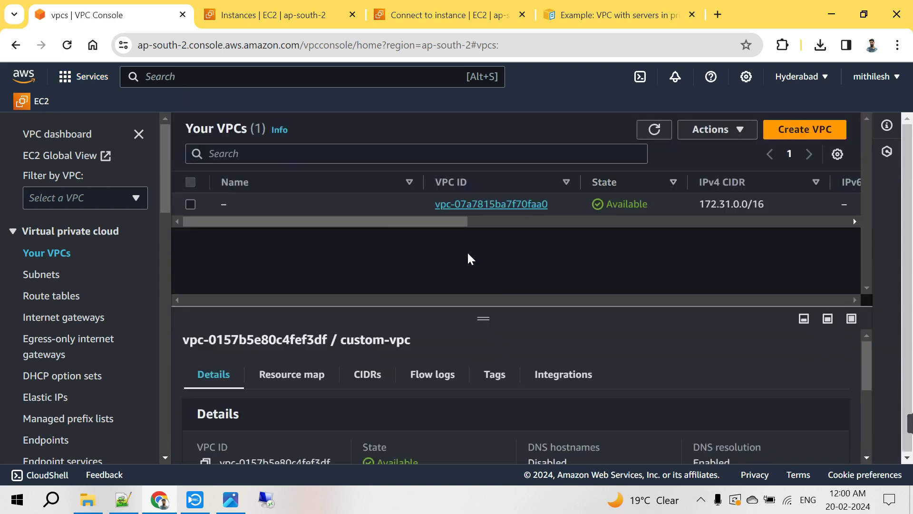
- Reload the subnet list and check the remaining VPCs and subnets for leftovers of custom-vpc
click(52, 275)
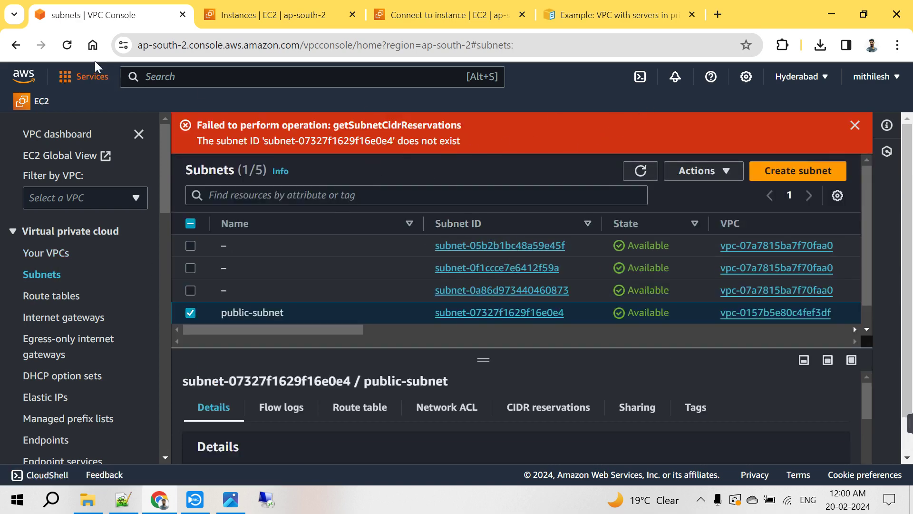
click(67, 45)
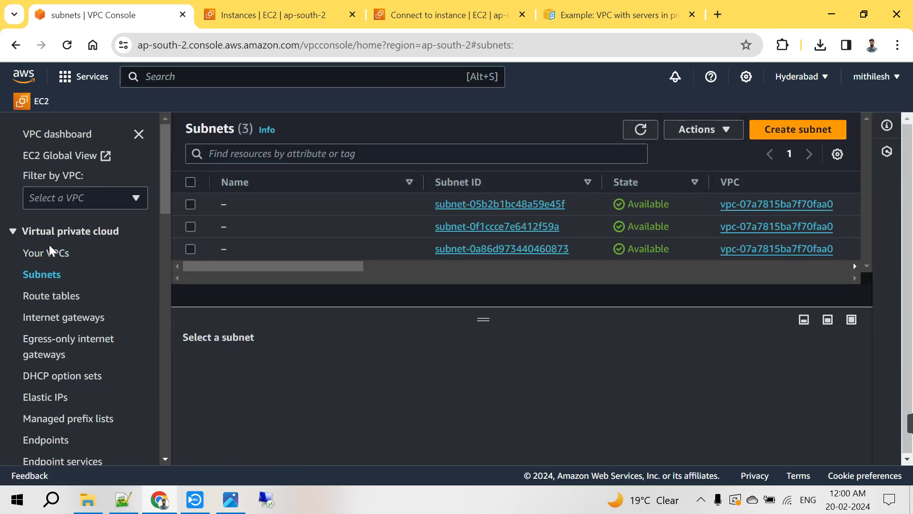
click(48, 252)
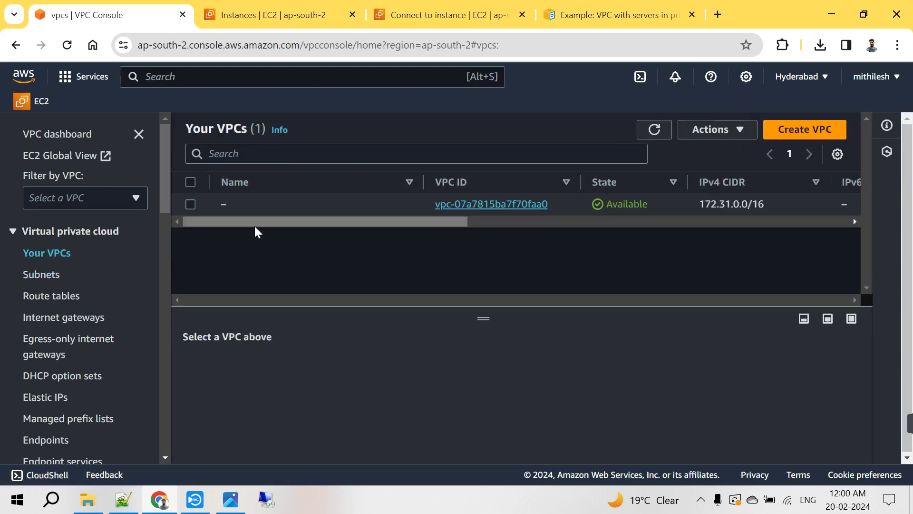
drag(256, 223, 132, 257)
click(47, 274)
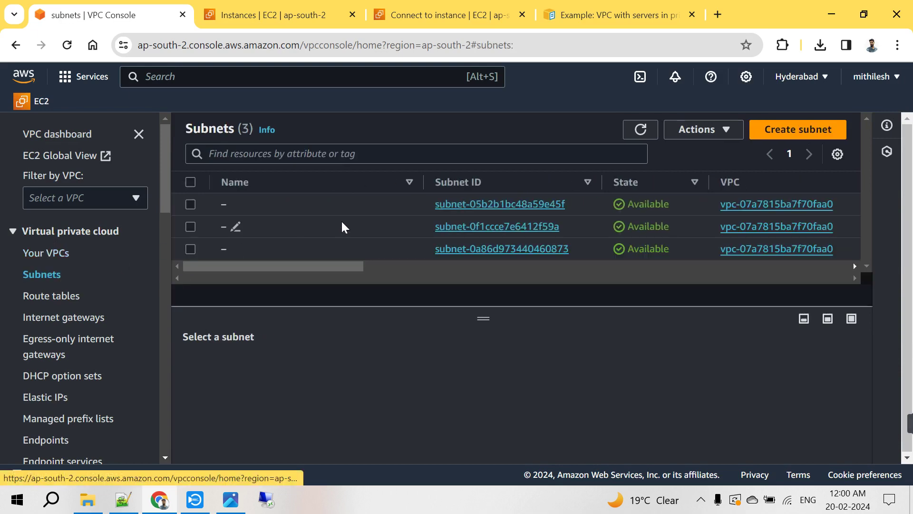
drag(285, 266, 259, 267)
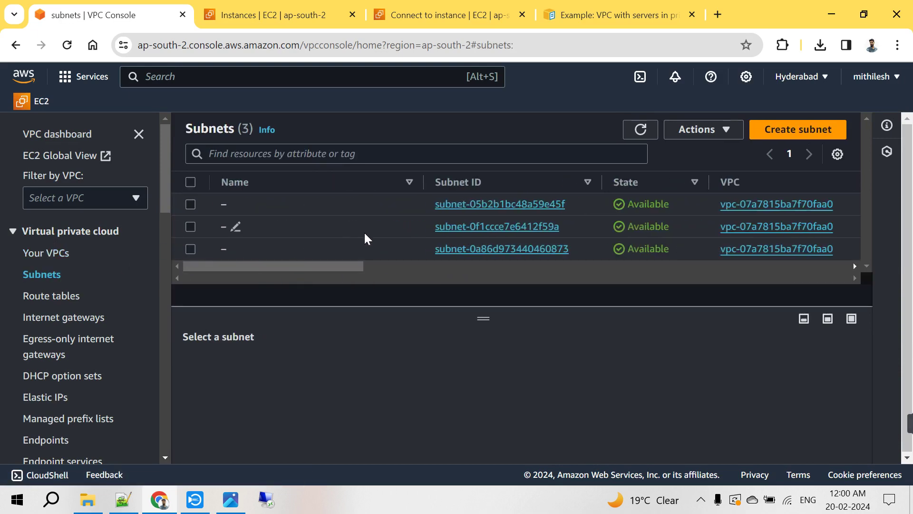
- Check the route tables, internet gateways and security groups for resources left over from the deleted VPC
click(48, 296)
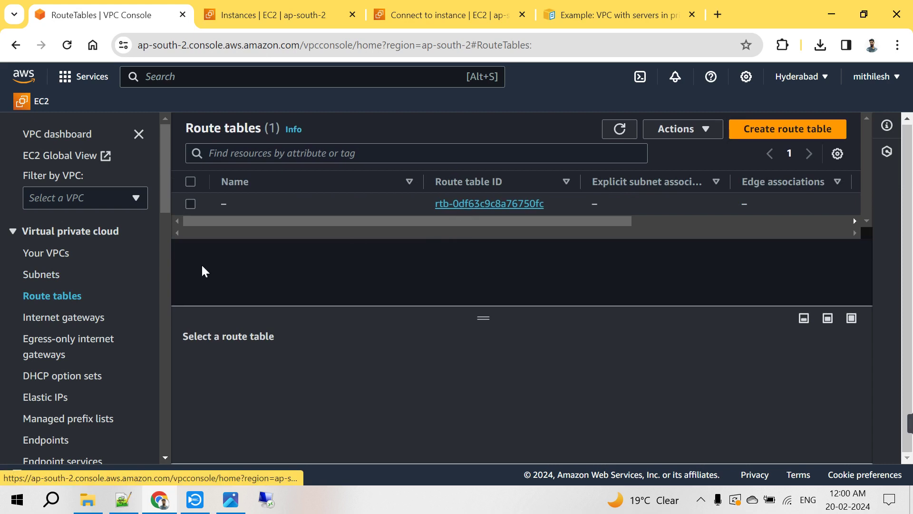
click(55, 322)
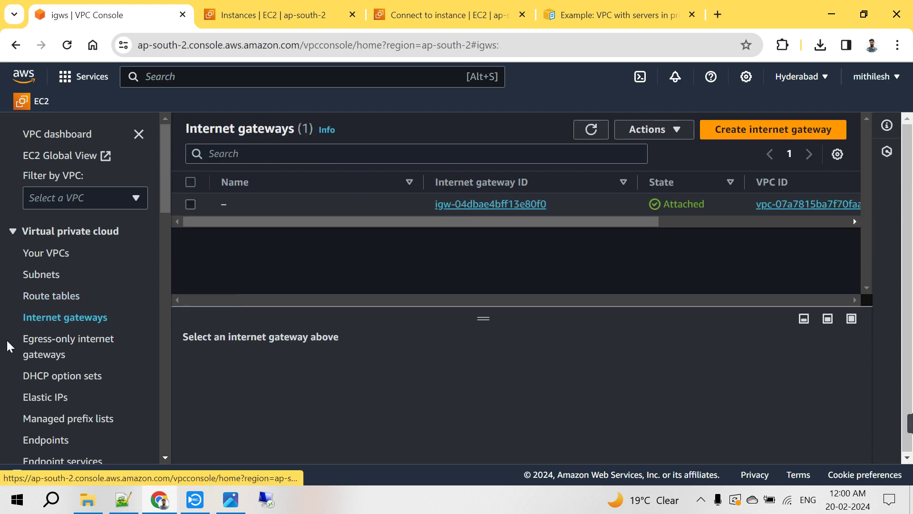
scroll(48, 352, down, 5)
click(61, 363)
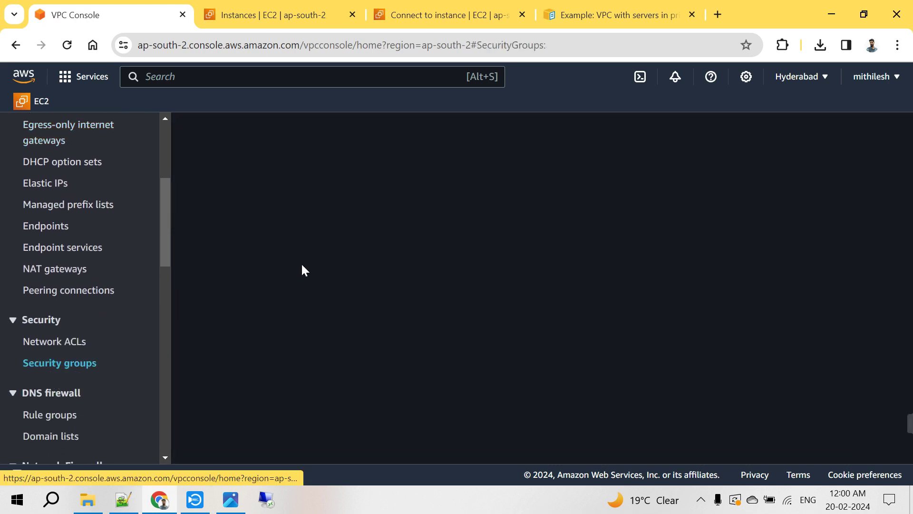
drag(301, 253, 258, 260)
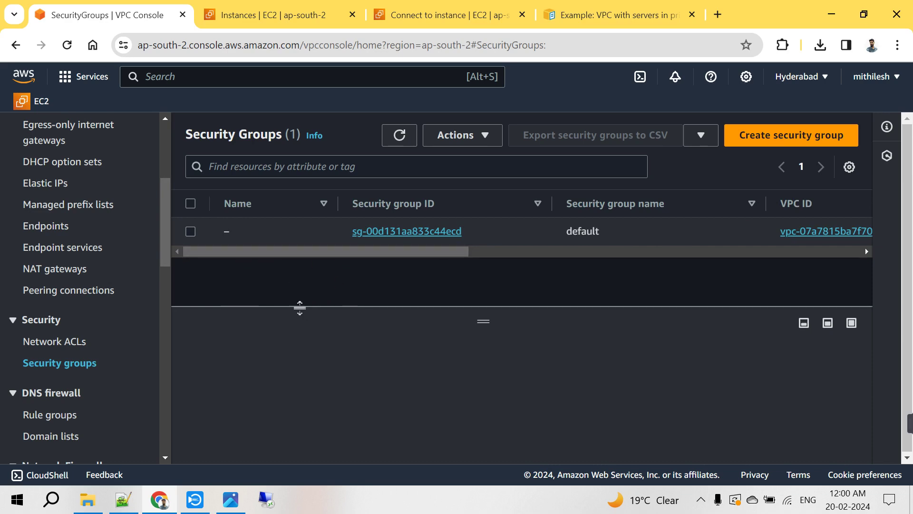
scroll(90, 285, up, 5)
- Refresh the EC2 instance list to recheck both Windows instances, and switch to the "private to public.PNG" architecture diagram in the image viewer
click(245, 6)
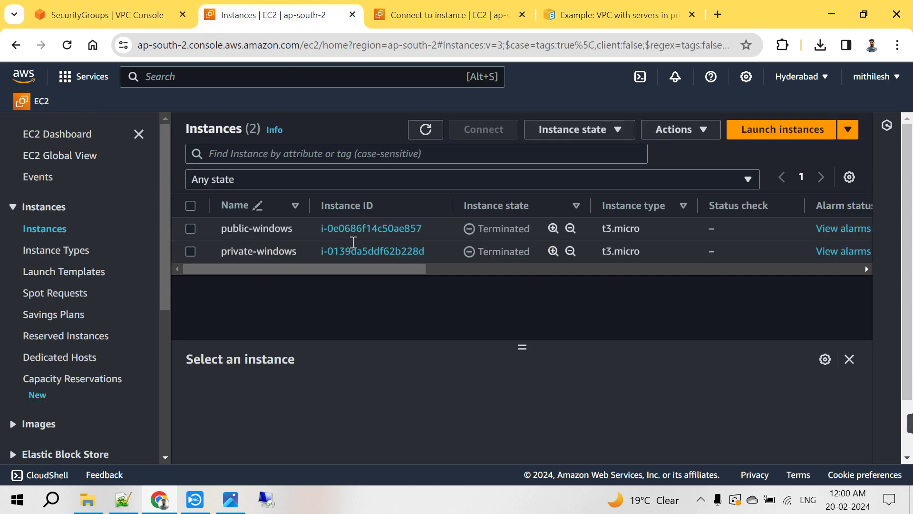
click(426, 130)
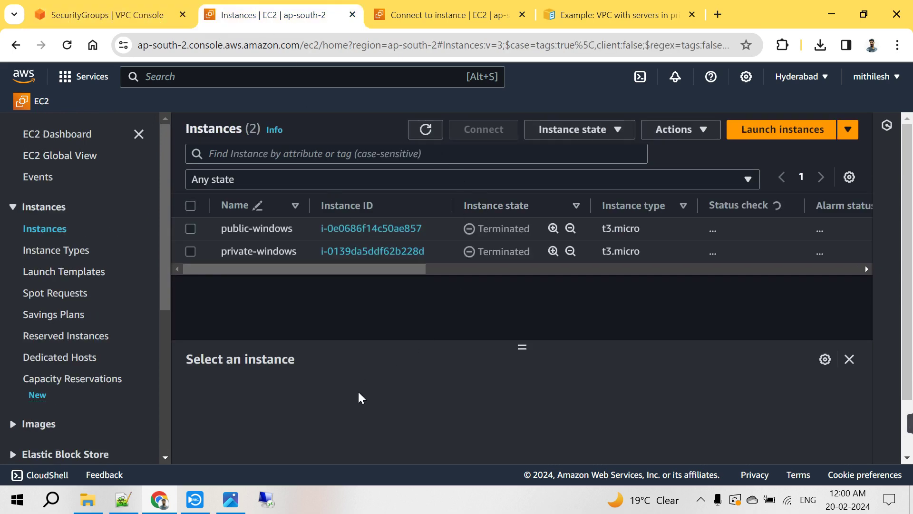
click(231, 500)
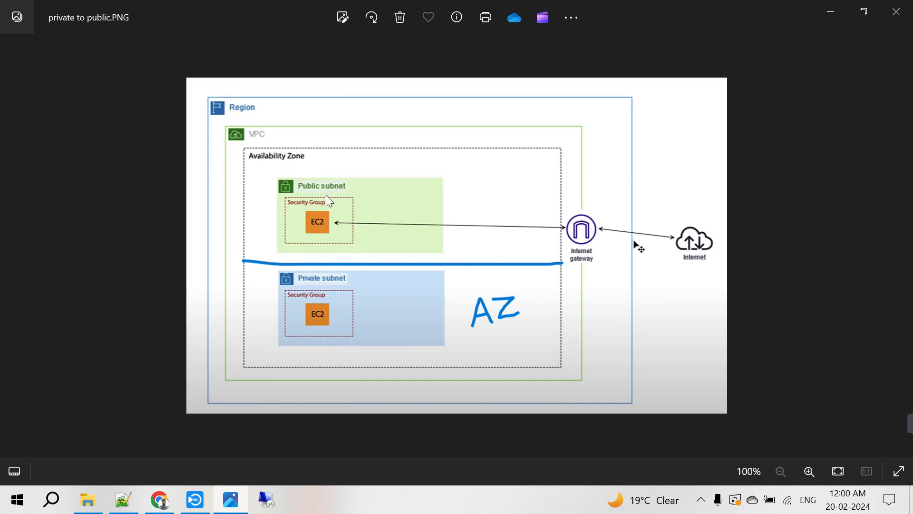